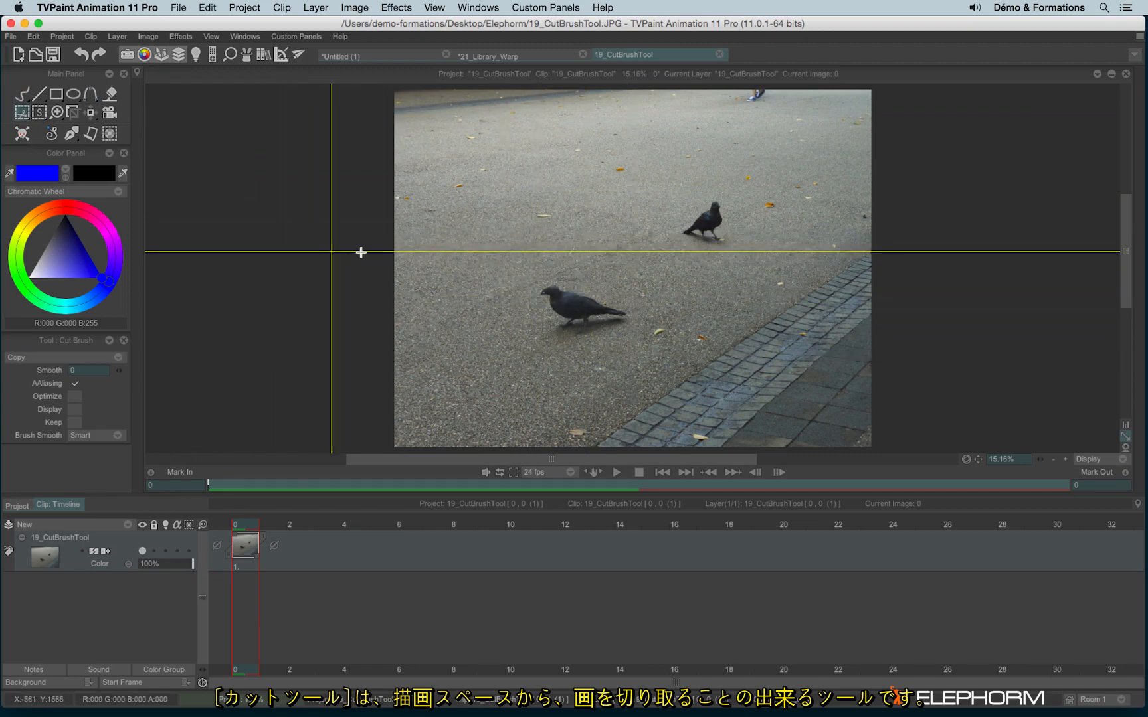
Choose the rectangle cutting tool and capture the large crow in the foreground as a custom brush.
left_click(23, 114)
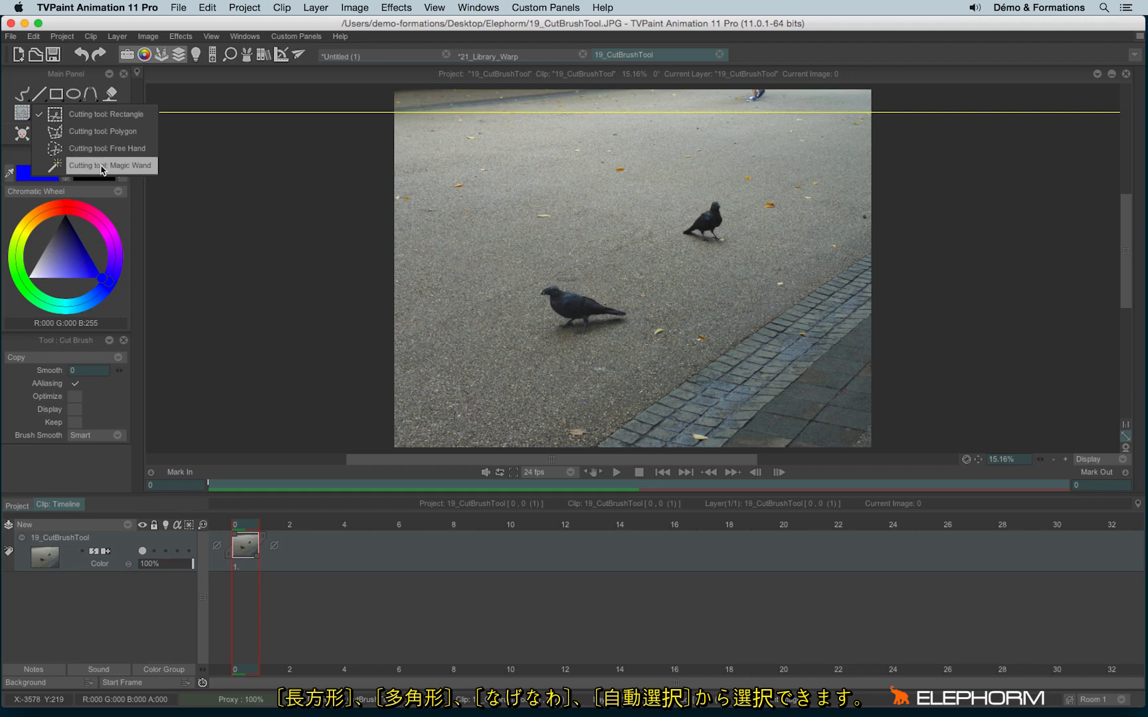
left_click(120, 122)
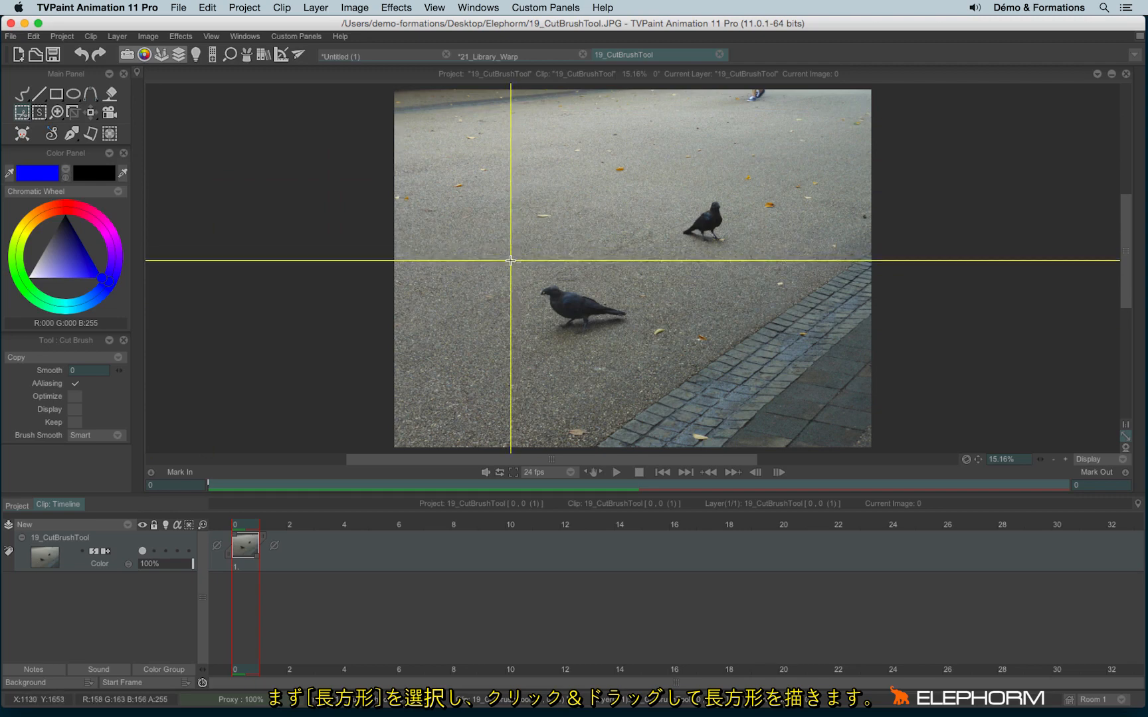
mouse_move(512, 259)
left_mouse_down()
mouse_move(625, 310)
mouse_move(648, 356)
left_mouse_up()
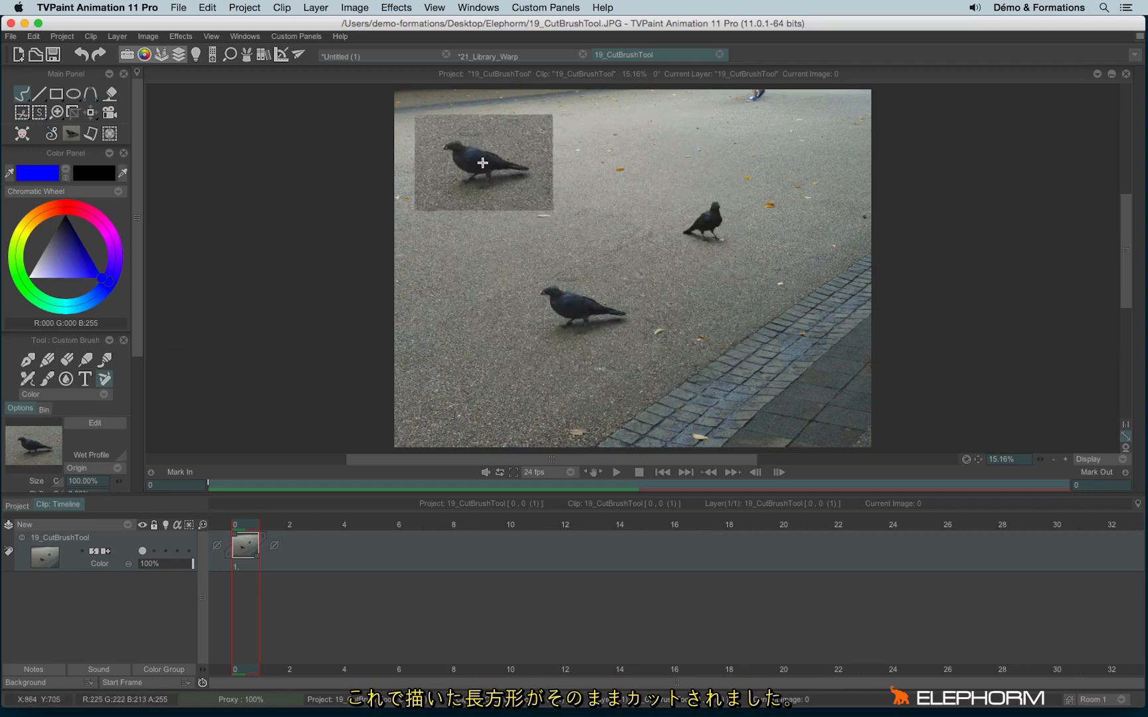
Stamp several copies of the captured crow brush at different spots on the photo.
left_click(488, 170)
left_click(683, 365)
left_click(753, 272)
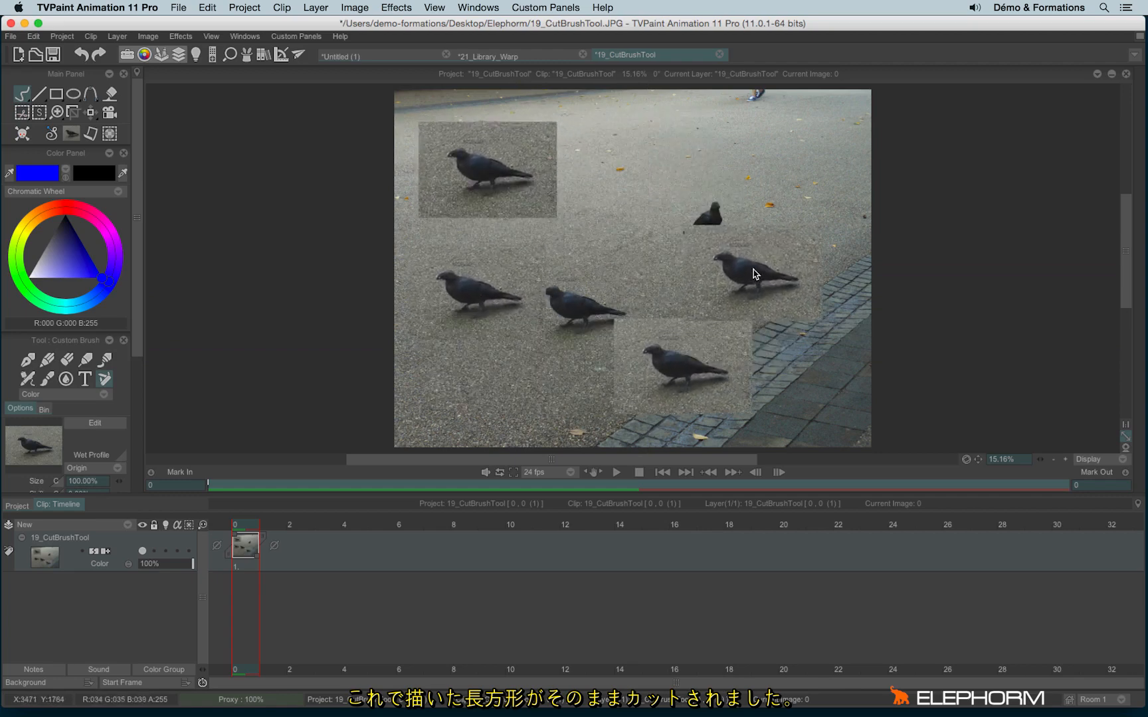
left_click(641, 182)
left_click(526, 380)
Undo all the stamped crow copies.
key("super+z")
key("super+z")
key("super+z")
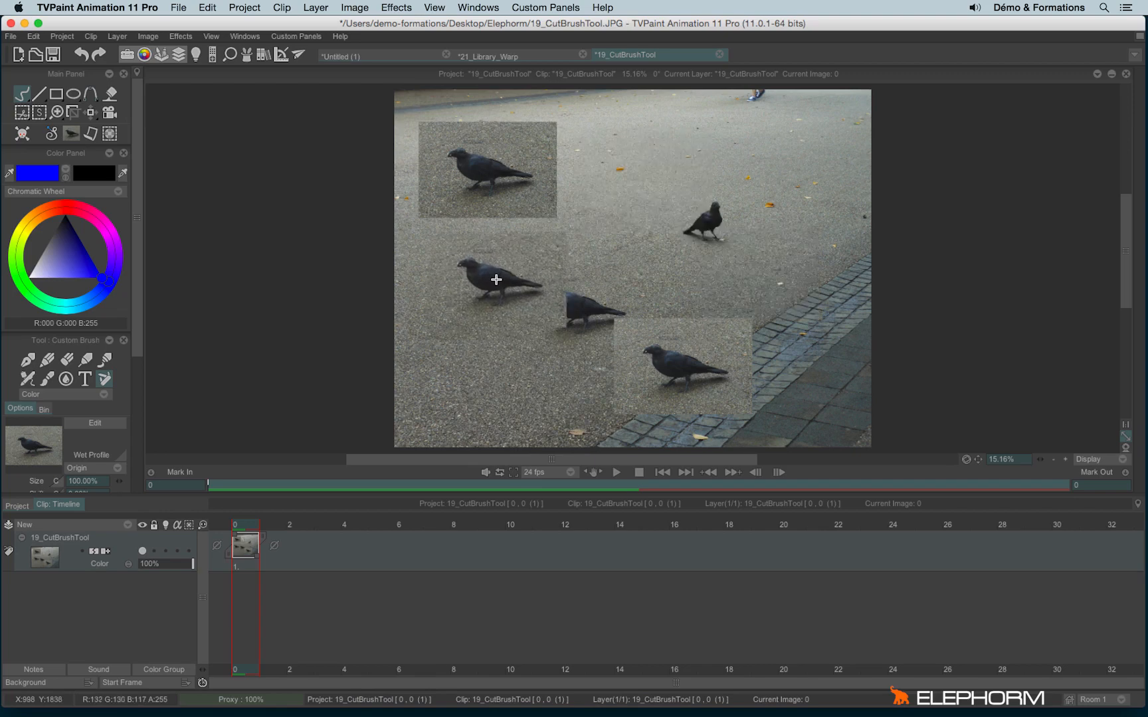
key("super+z")
key("super+z")
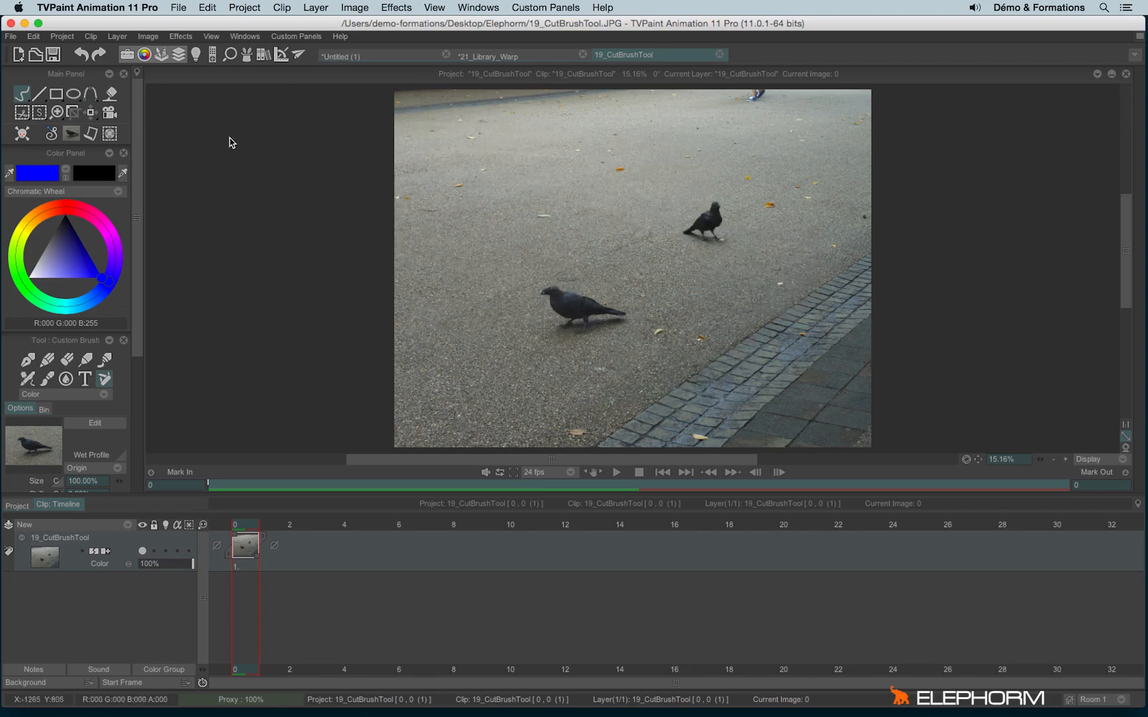
Detach the Cut Brush settings beside the canvas and cut the foreground crow out of the photo in Cut mode.
left_click(23, 114)
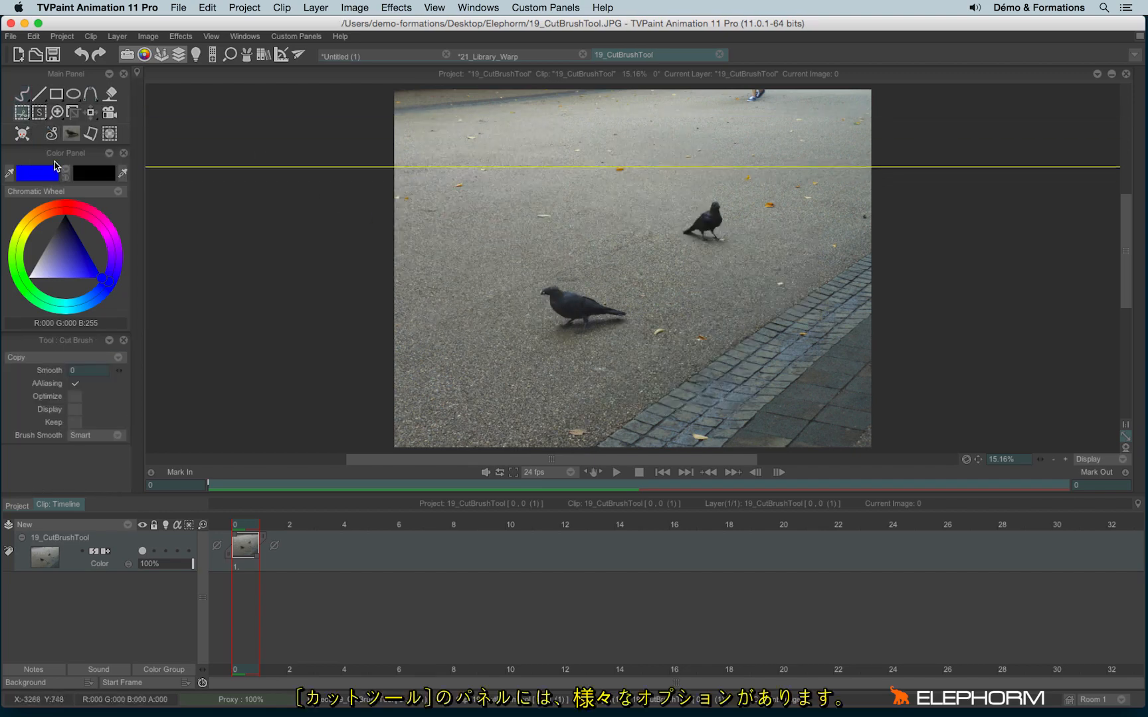
mouse_move(68, 341)
left_mouse_down()
mouse_move(154, 326)
mouse_move(229, 120)
mouse_move(214, 101)
left_mouse_up()
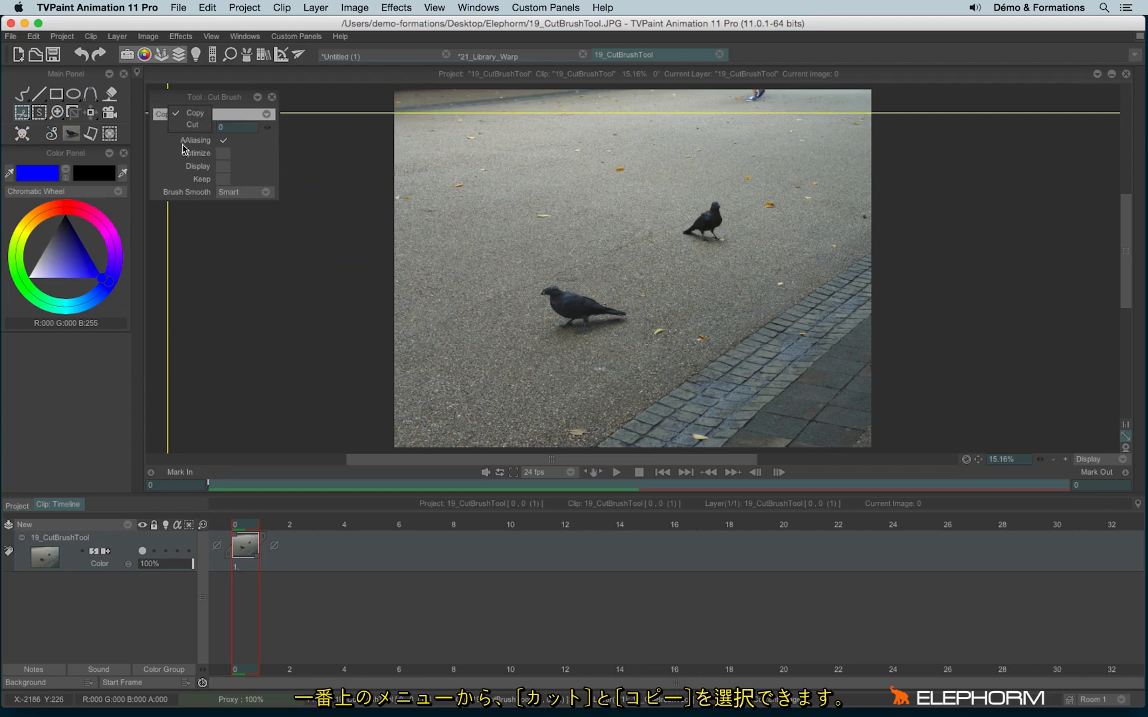
left_click(196, 124)
left_click_drag(525, 274, 633, 346)
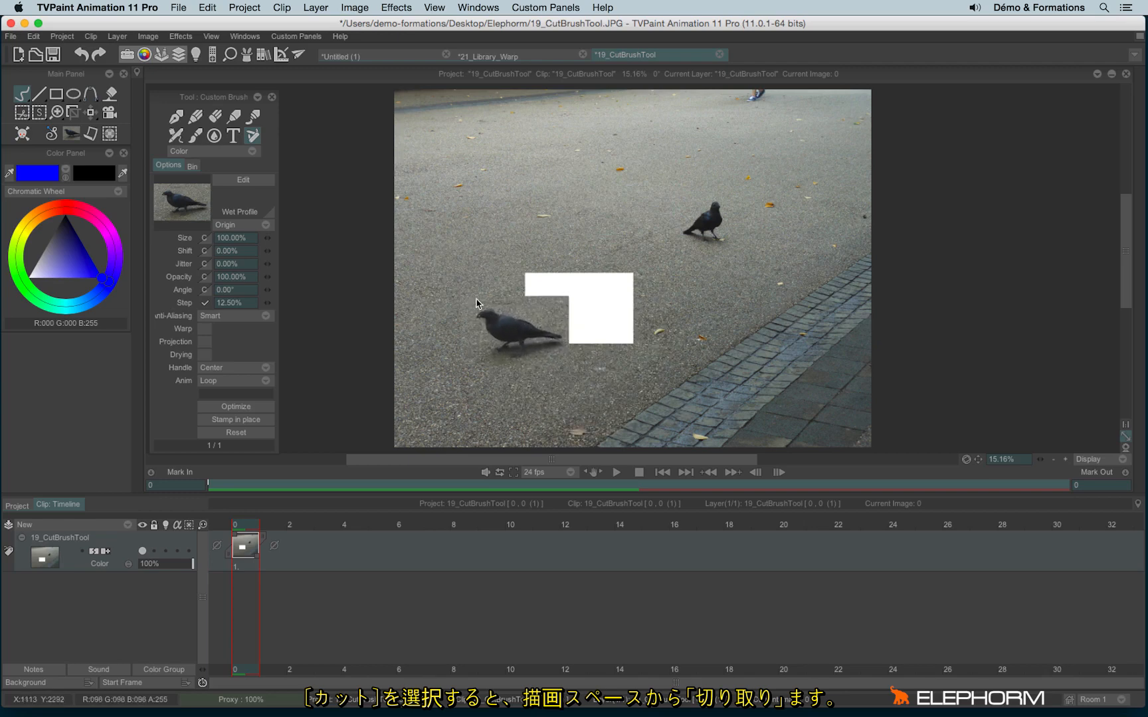
Undo the crow cut and set the Cut Brush mode back to Copy.
left_click(23, 120)
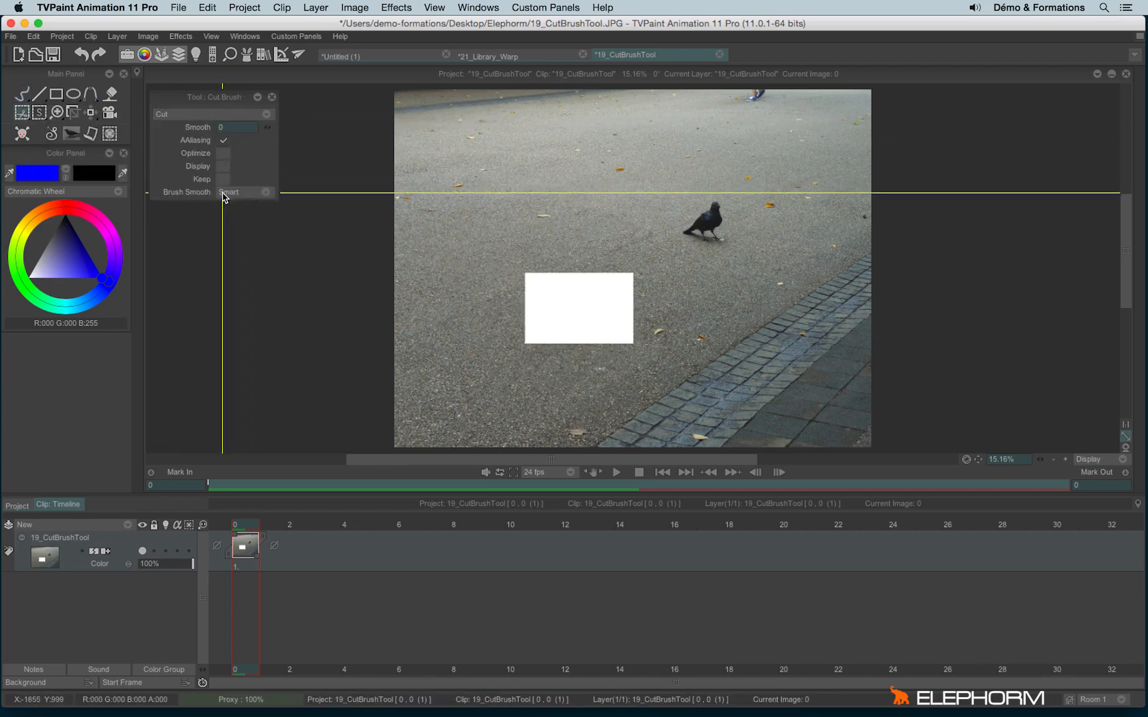
key("super+z")
left_click(201, 116)
left_click(226, 106)
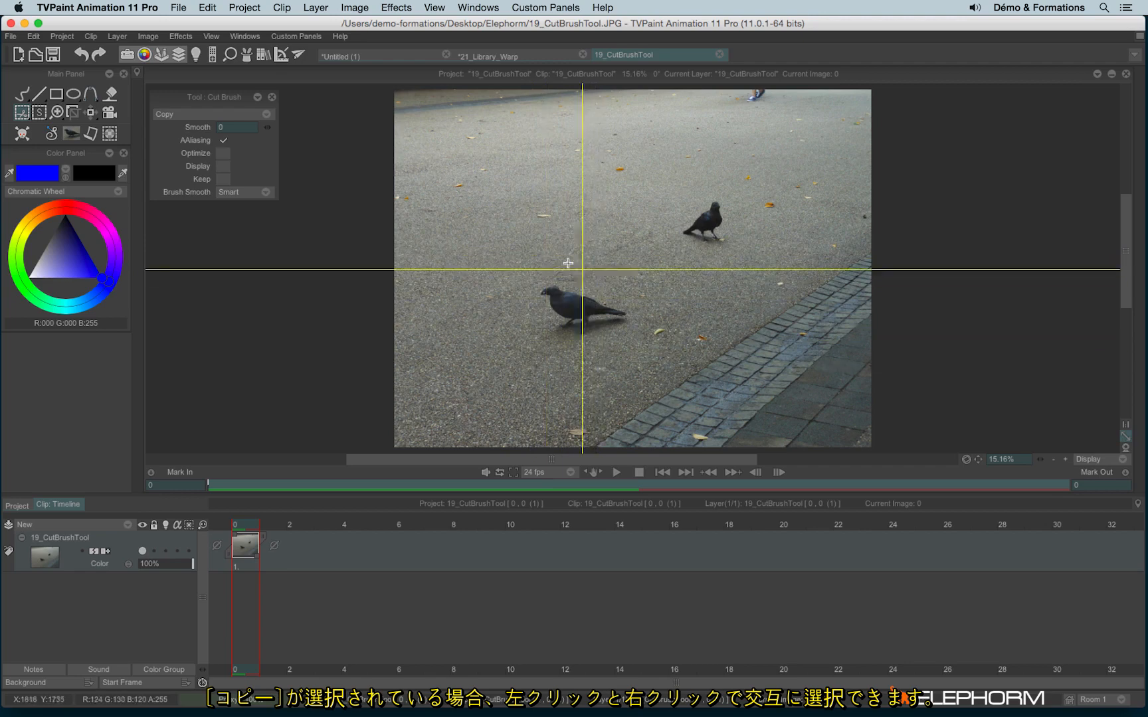
With Copy mode set, copy the foreground crow, try the alternate cut on the same area, and restore the photo.
left_click_drag(511, 261, 628, 358)
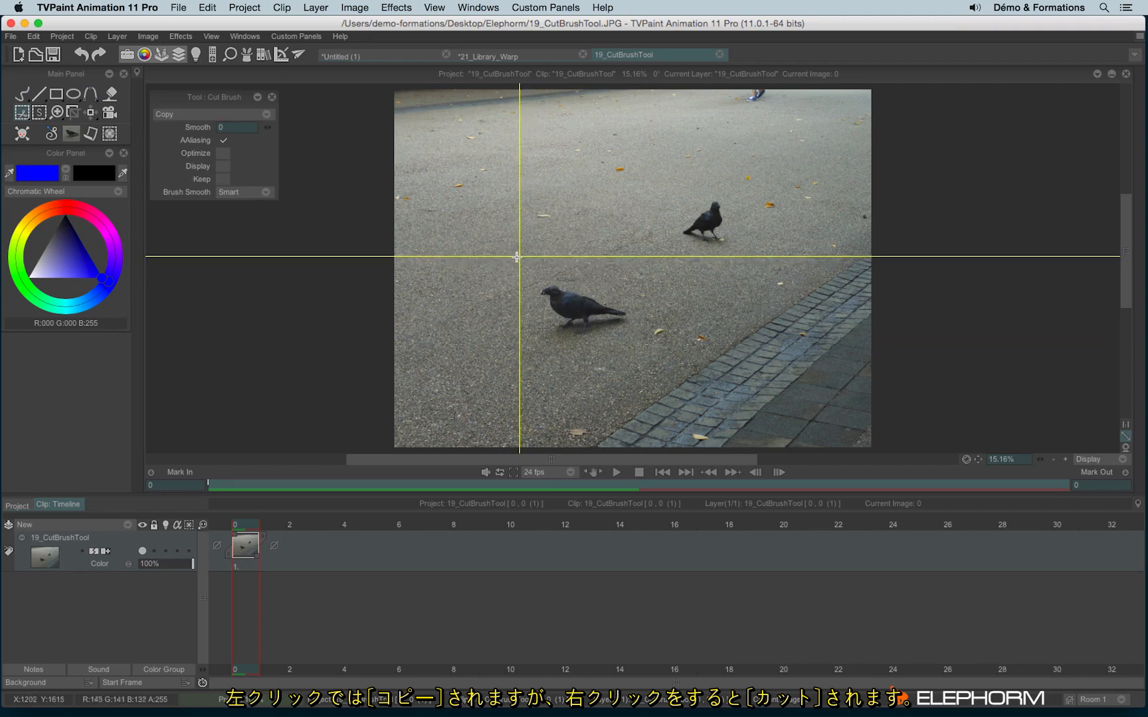
mouse_move(514, 257)
left_mouse_down()
mouse_move(543, 300)
mouse_move(648, 360)
left_mouse_up()
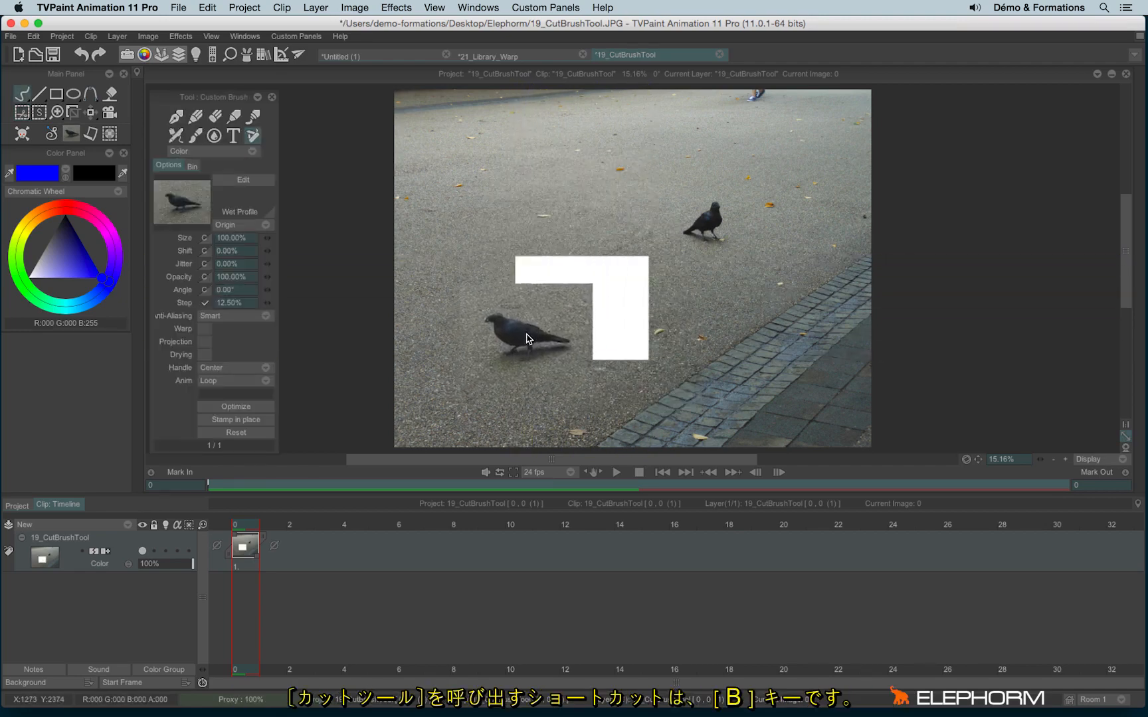
left_click(582, 309)
key("b")
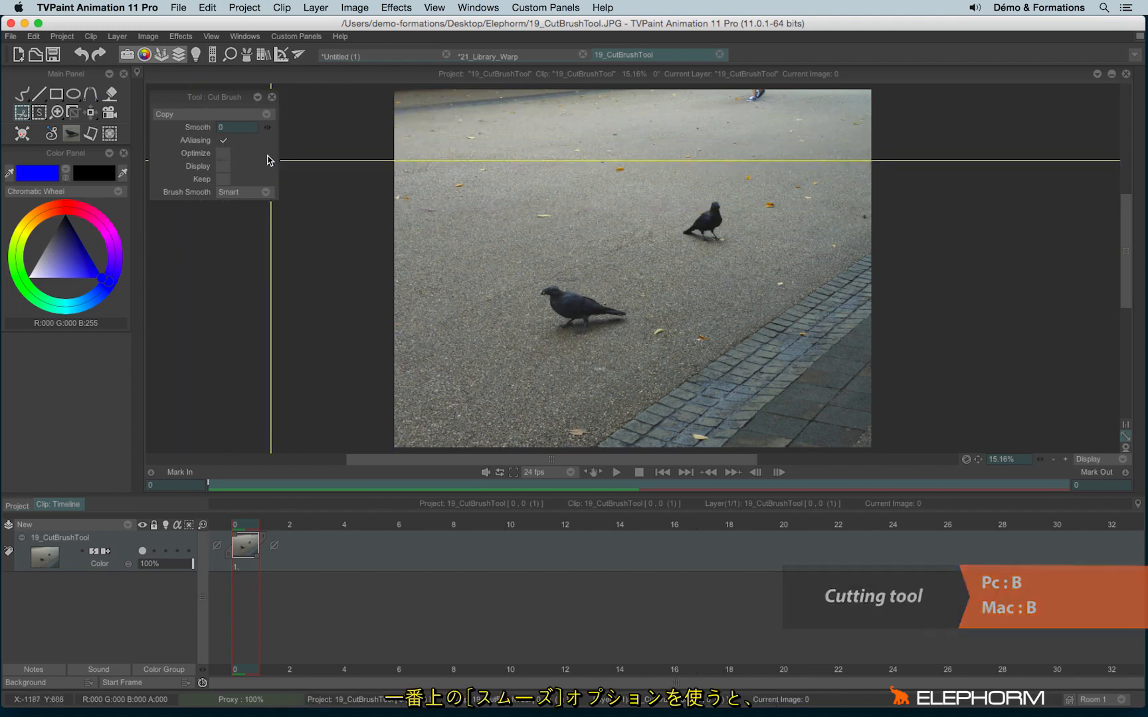
Set the Cut Brush smoothing to 100, capture the foreground crow as a brush and examine its edges up close.
left_click_drag(266, 128, 432, 144)
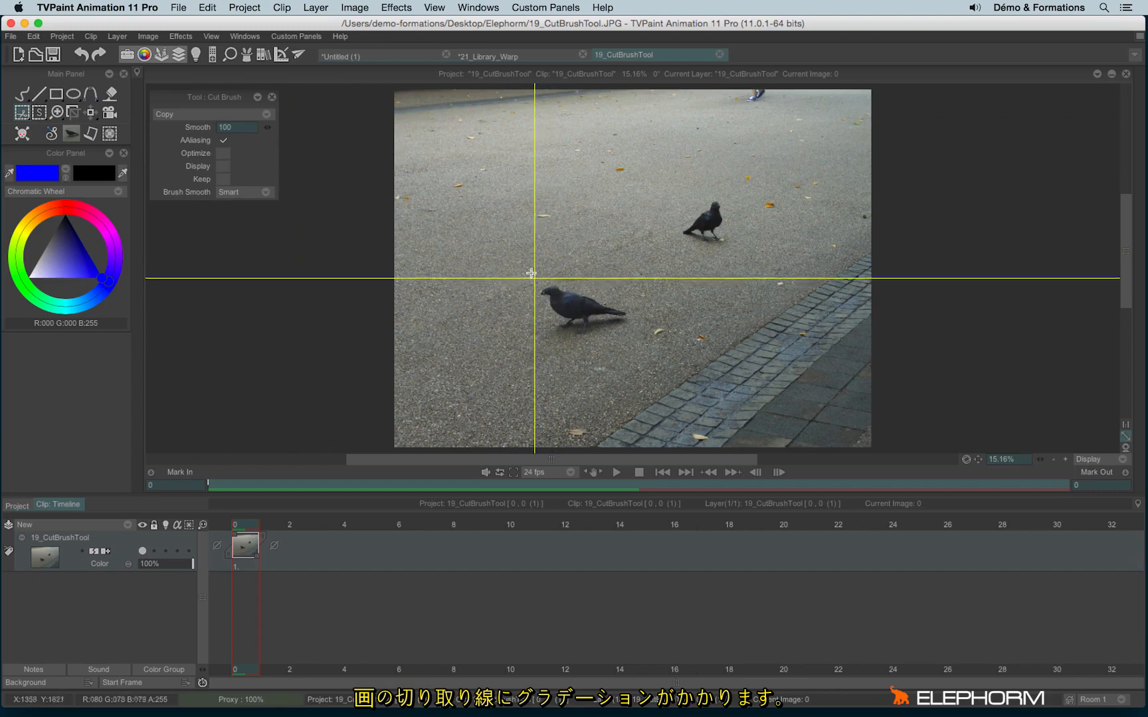
left_click_drag(520, 273, 646, 350)
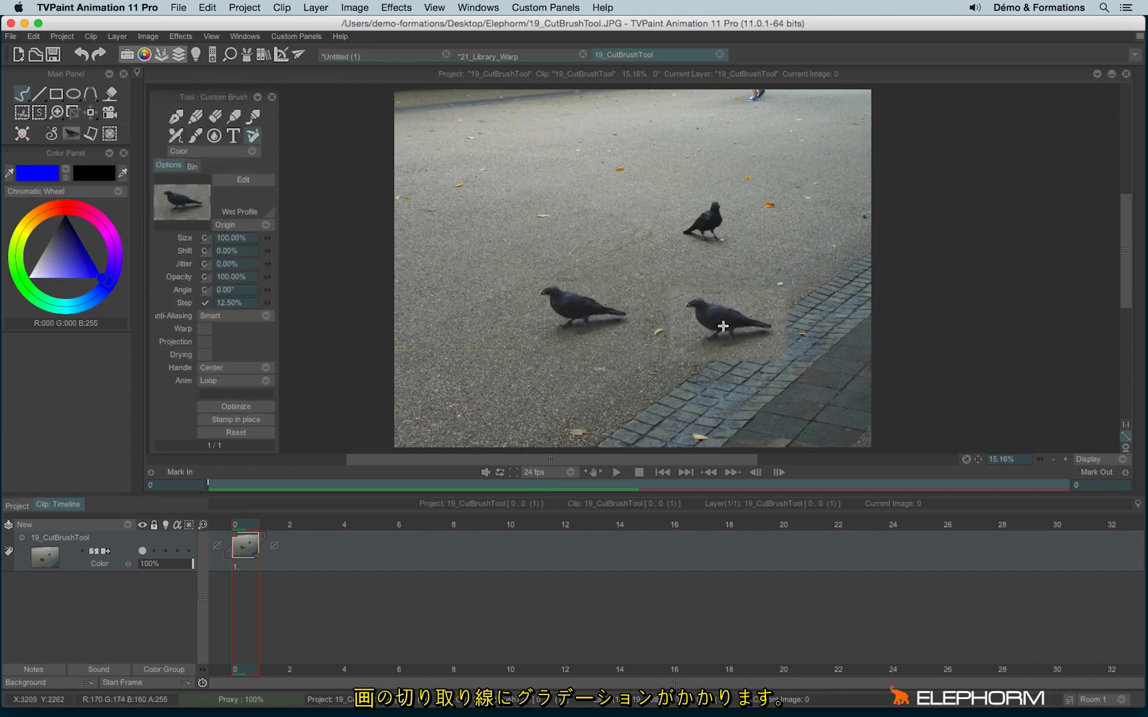
scroll(725, 325, "up", 5)
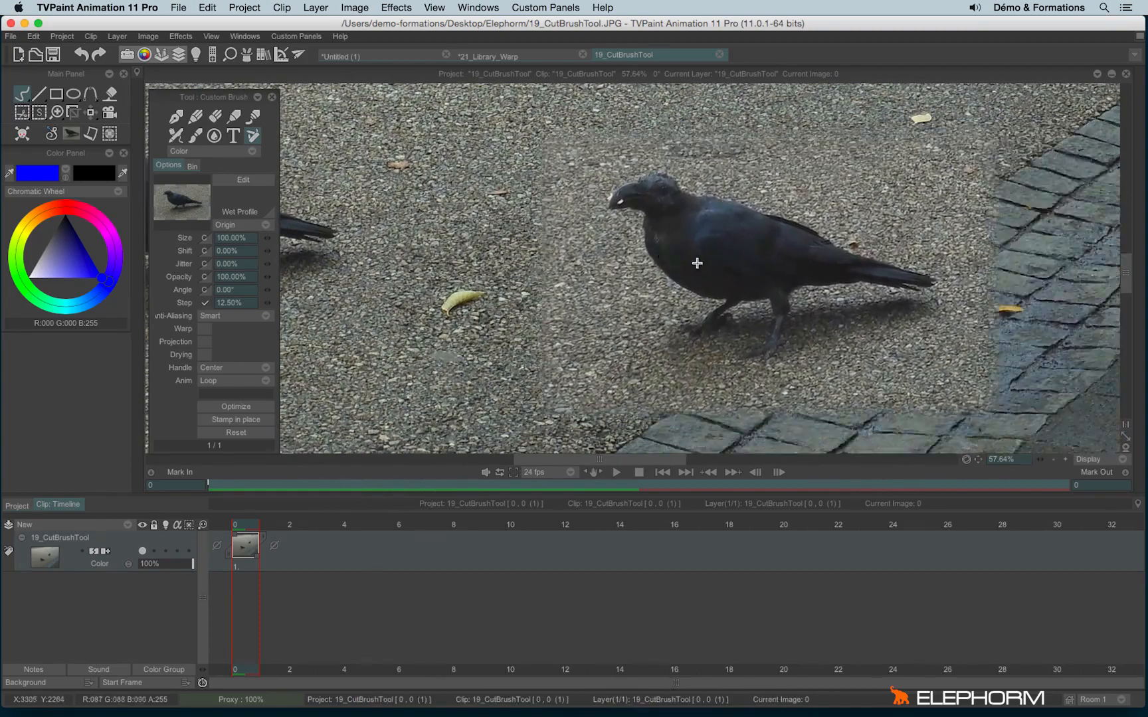
mouse_move(591, 236)
left_mouse_down()
mouse_move(663, 256)
mouse_move(943, 266)
left_mouse_up()
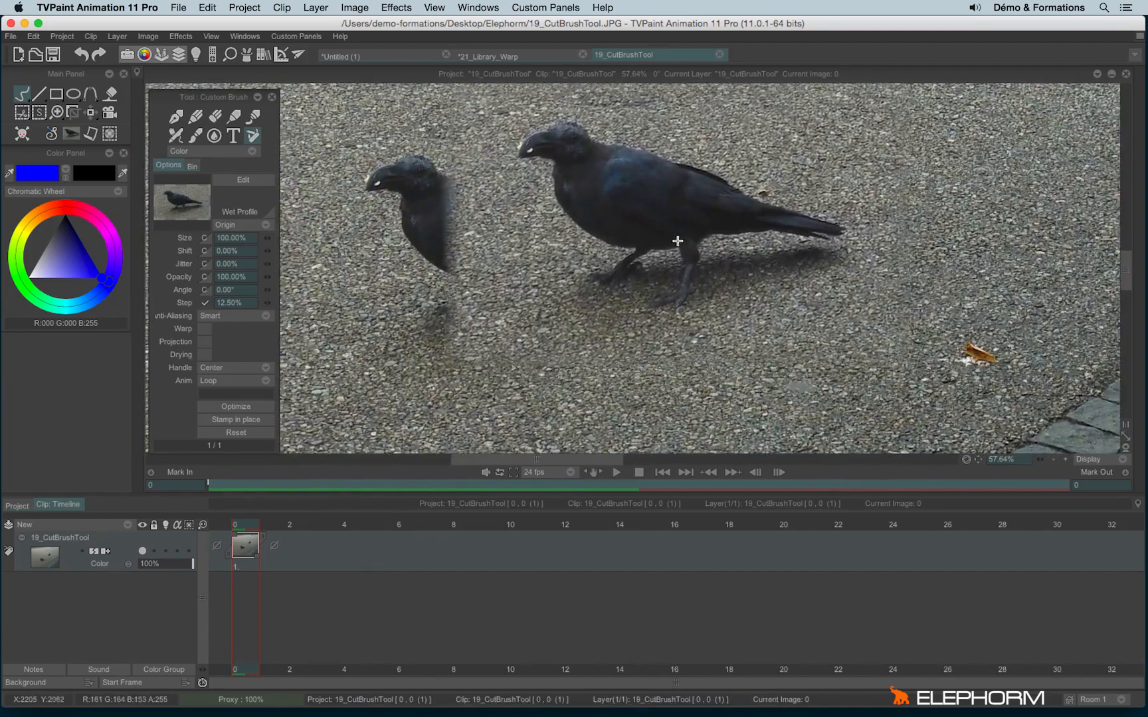
scroll(587, 309, "down", 2)
scroll(587, 309, "down", 3)
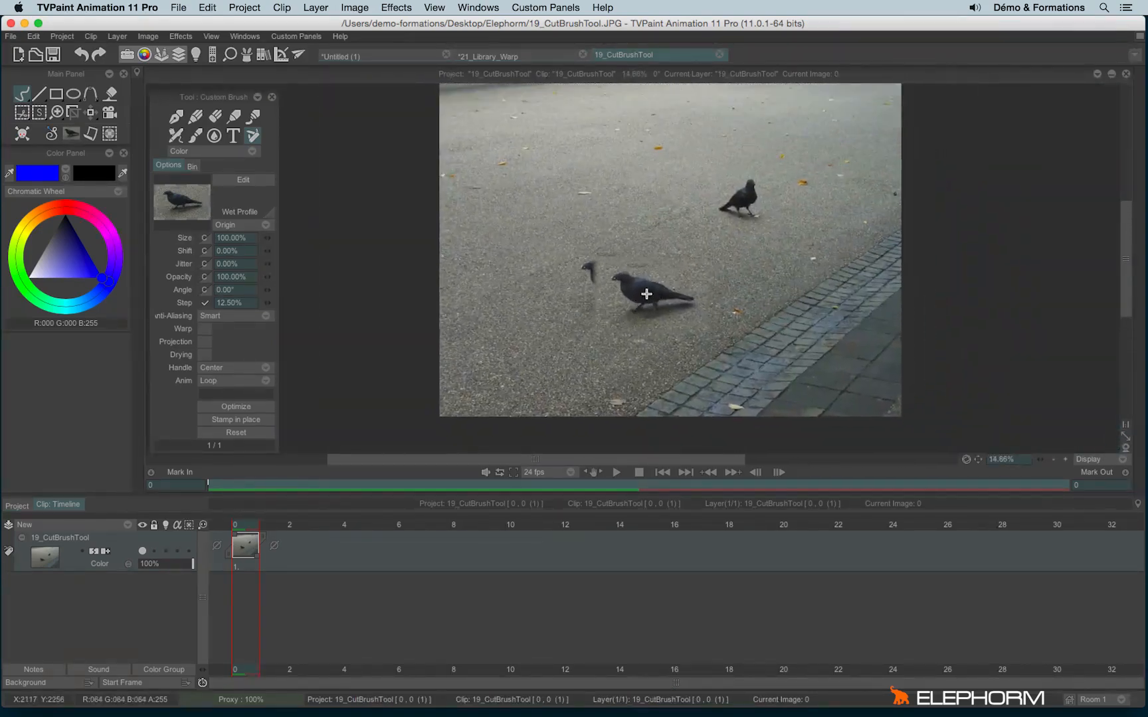
Reset the Cut Brush smoothing to 0.
key("b")
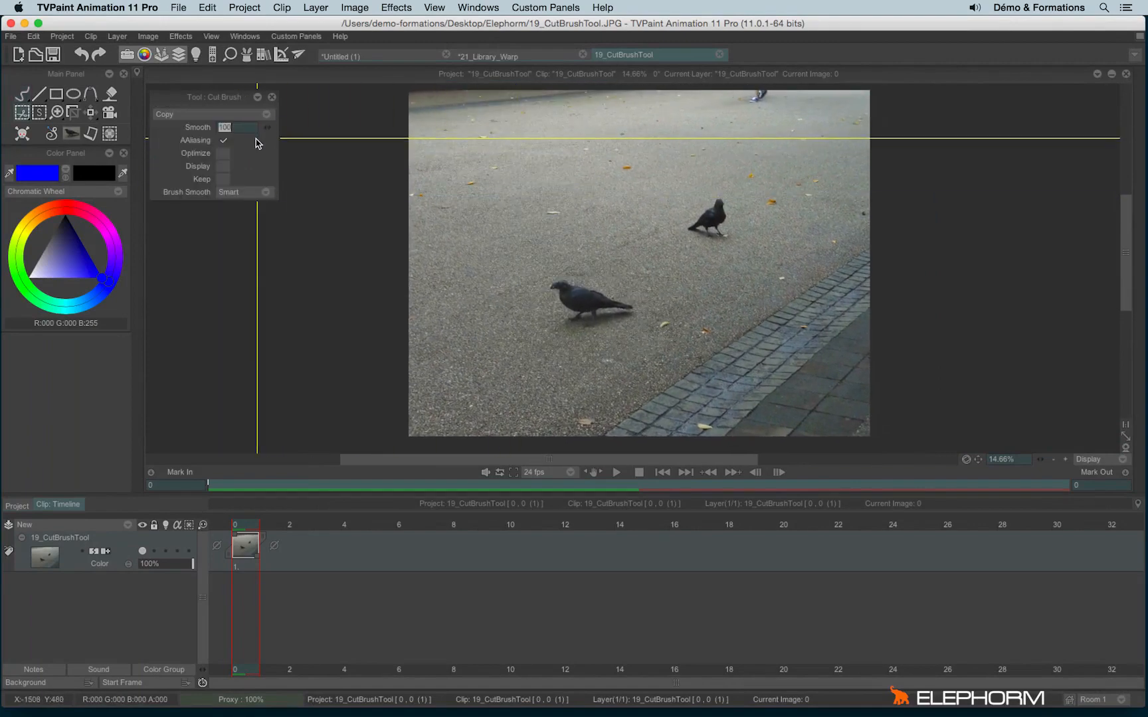
type("0")
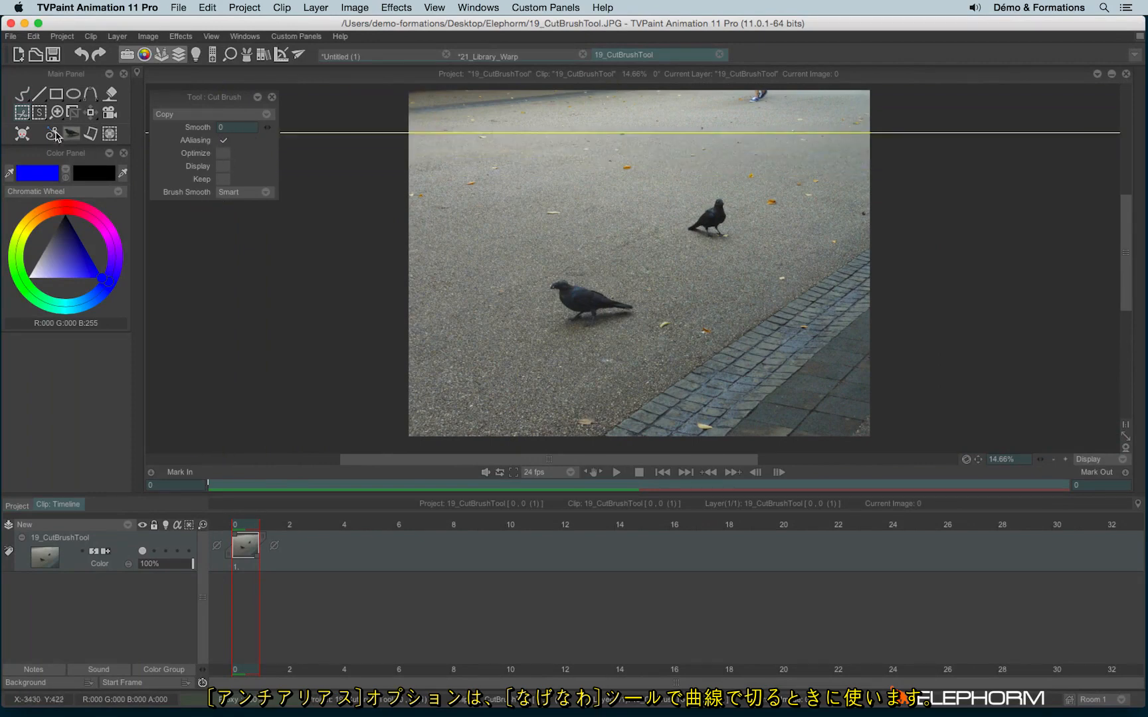
right_click(26, 117)
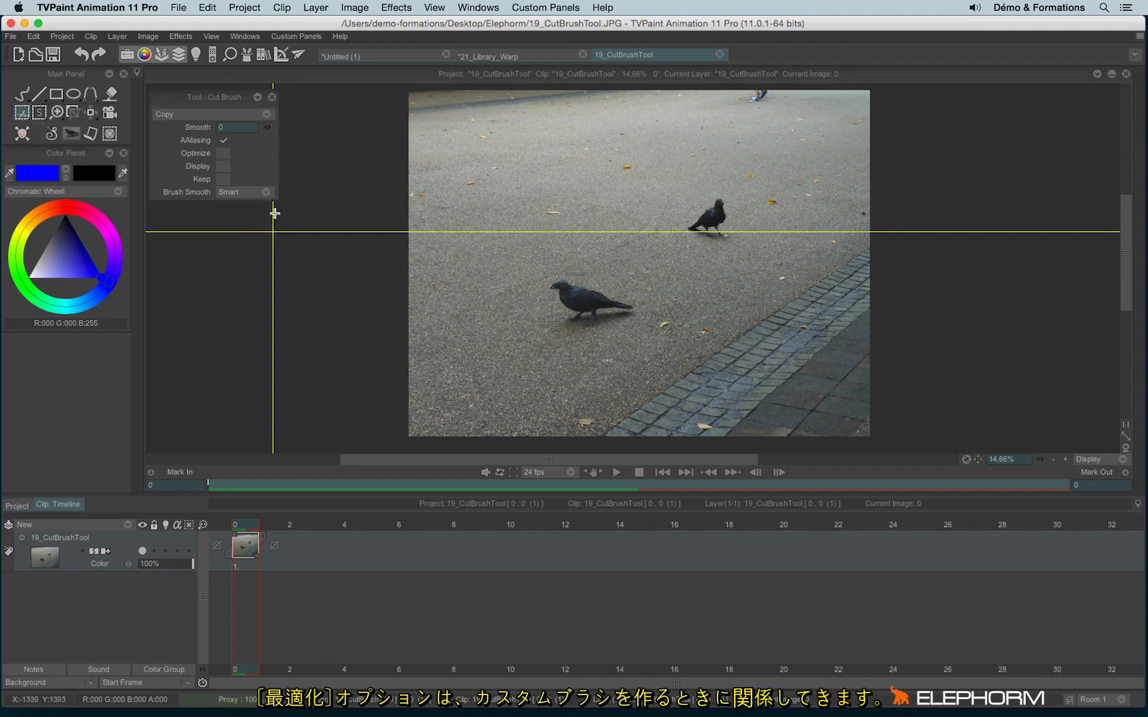
left_click(223, 167)
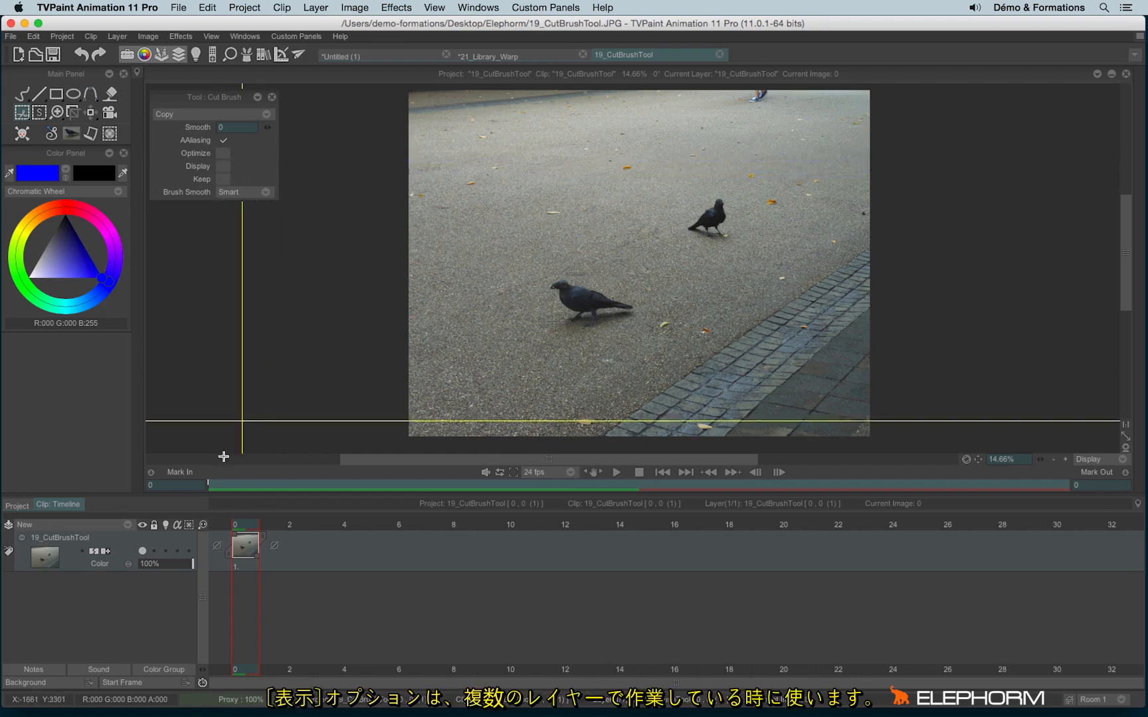
Add a new animation layer above the photo and draw two filled blue rectangles, one above and one below the foreground crow.
left_click(114, 525)
left_click(136, 527)
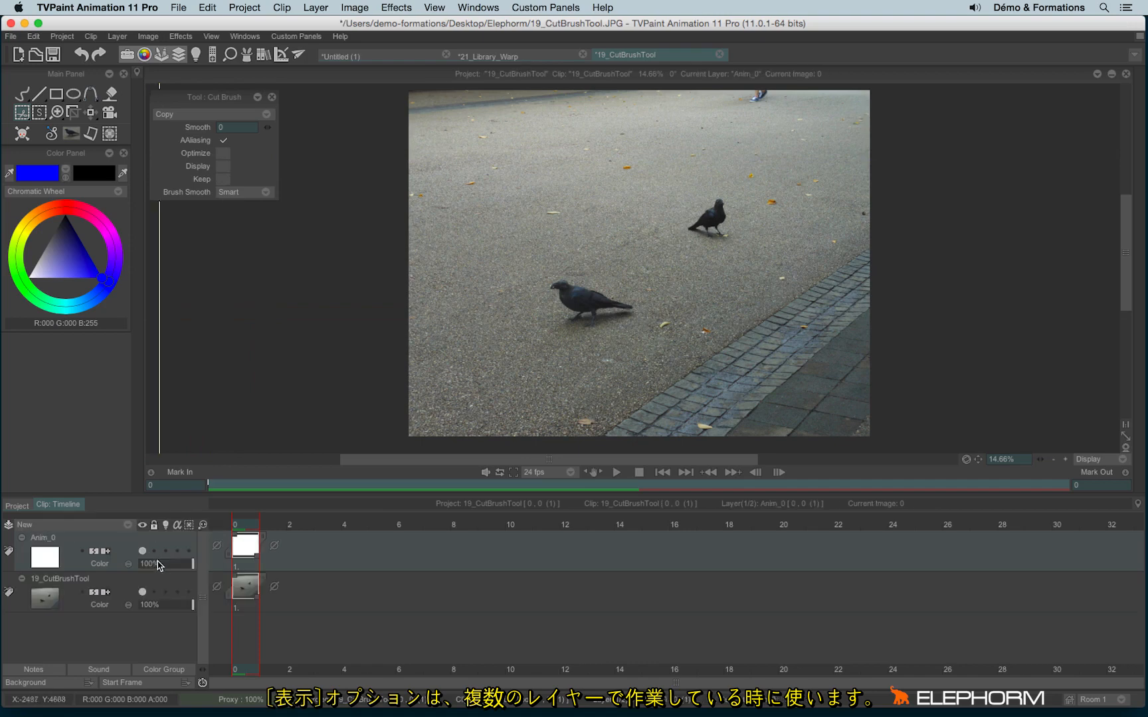
right_click(57, 95)
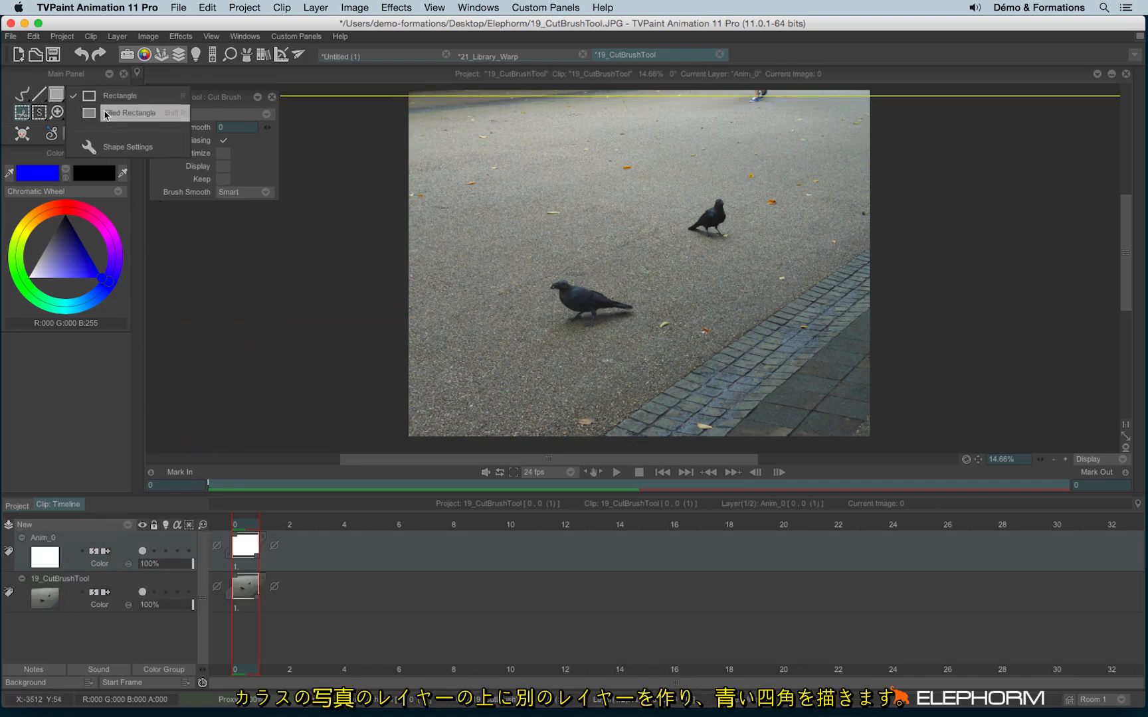
left_click(105, 114)
left_click_drag(515, 251, 656, 264)
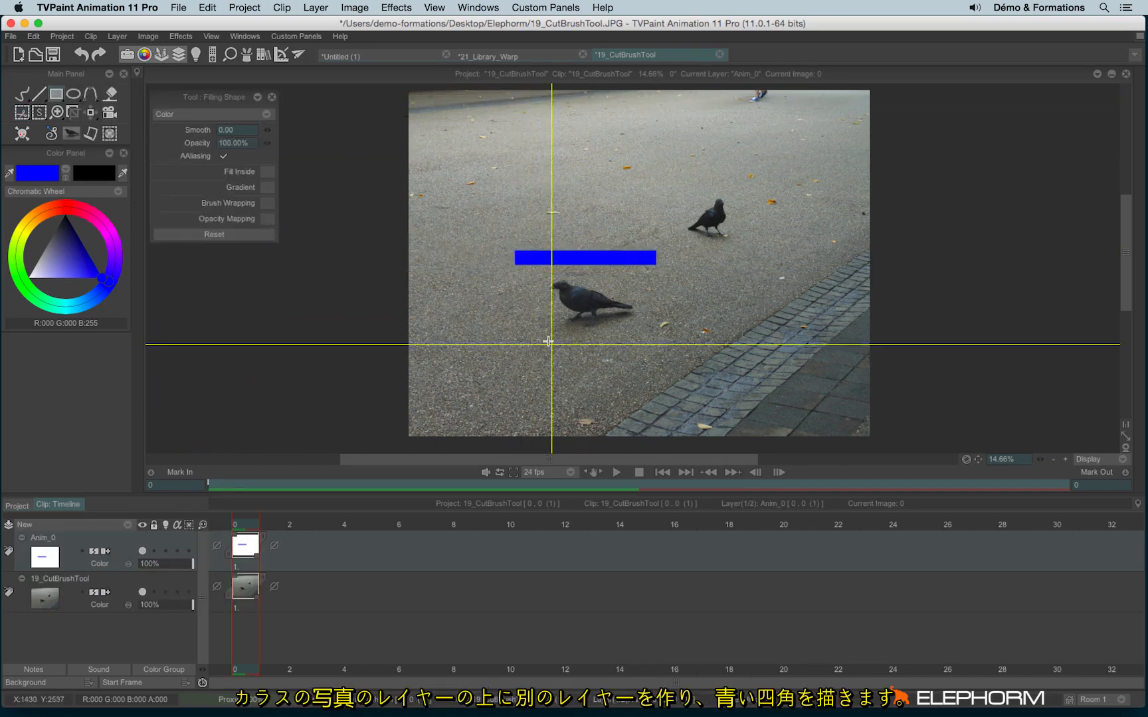
left_click_drag(527, 334, 661, 344)
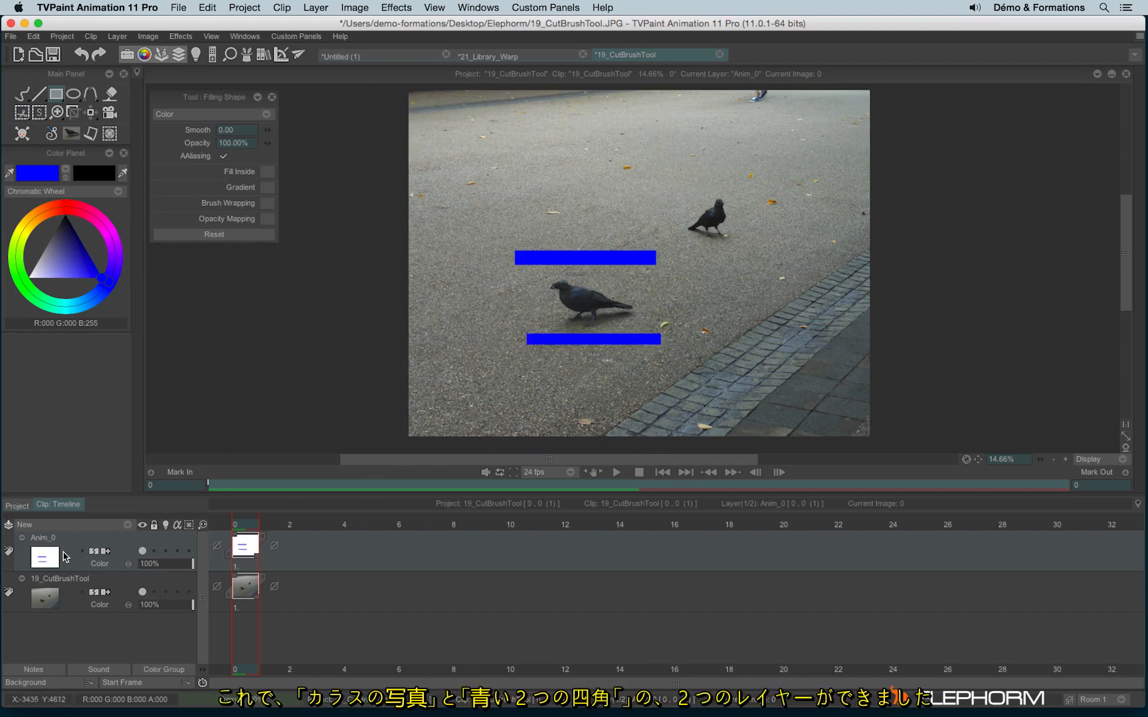
Enable the Cut Brush's Display option and capture the crow together with both blue bars as a brush.
left_click(26, 113)
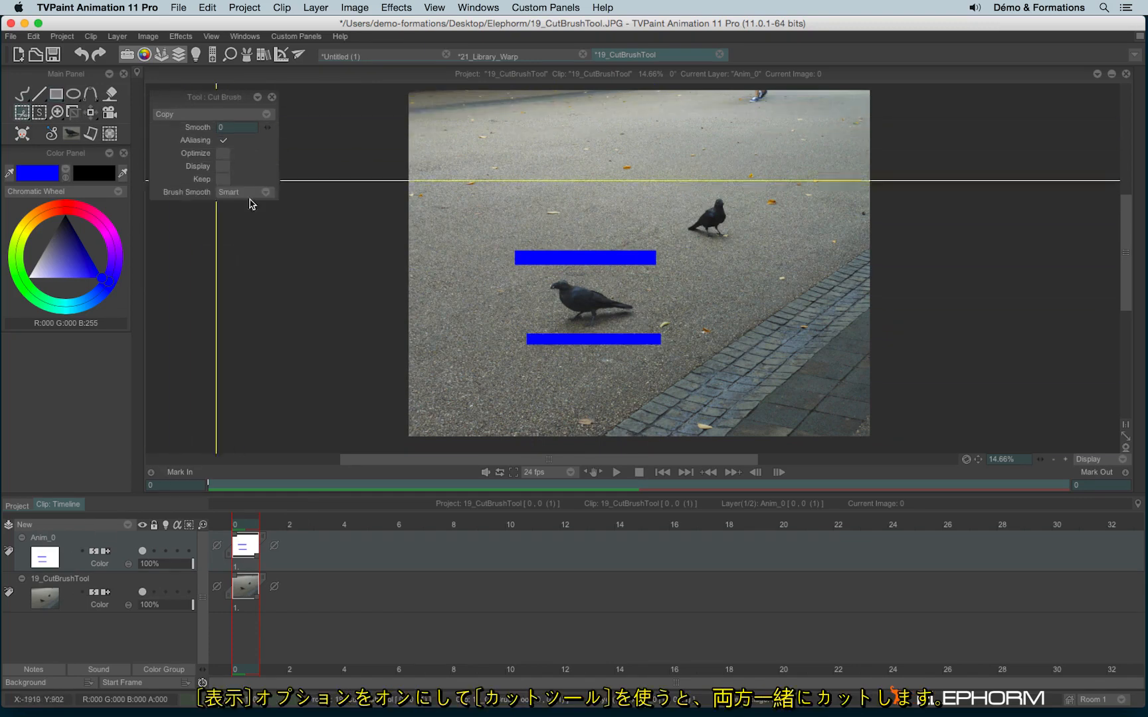
left_click(223, 166)
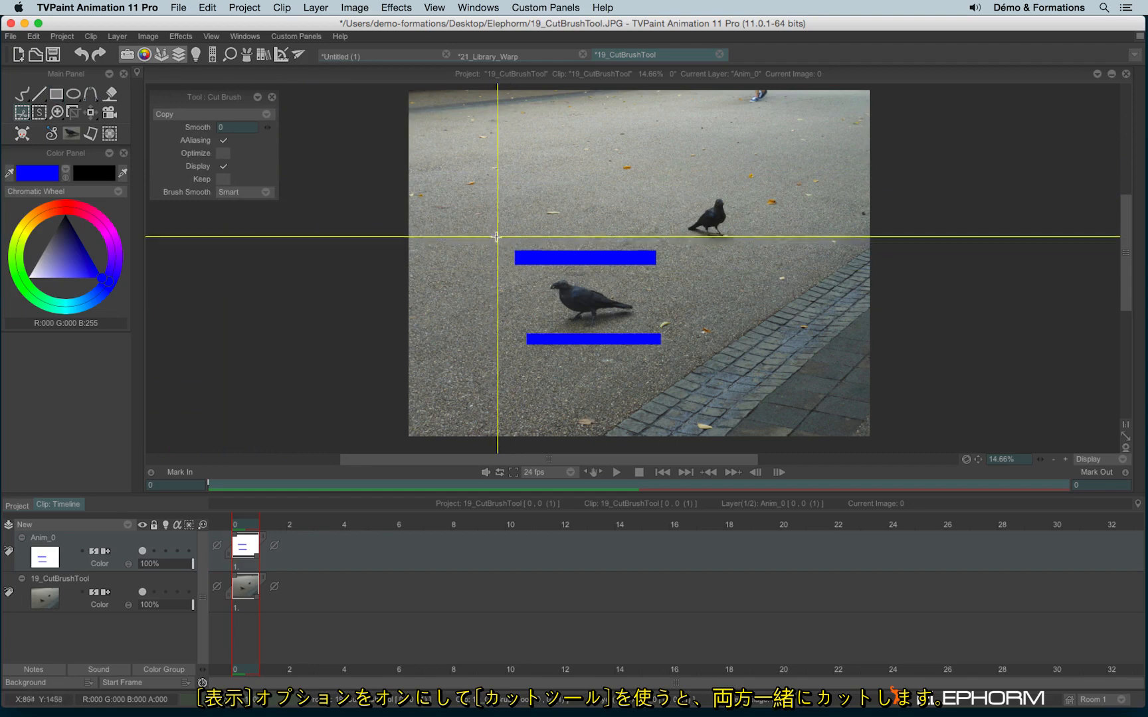
mouse_move(494, 240)
left_mouse_down()
mouse_move(648, 359)
mouse_move(675, 360)
left_mouse_up()
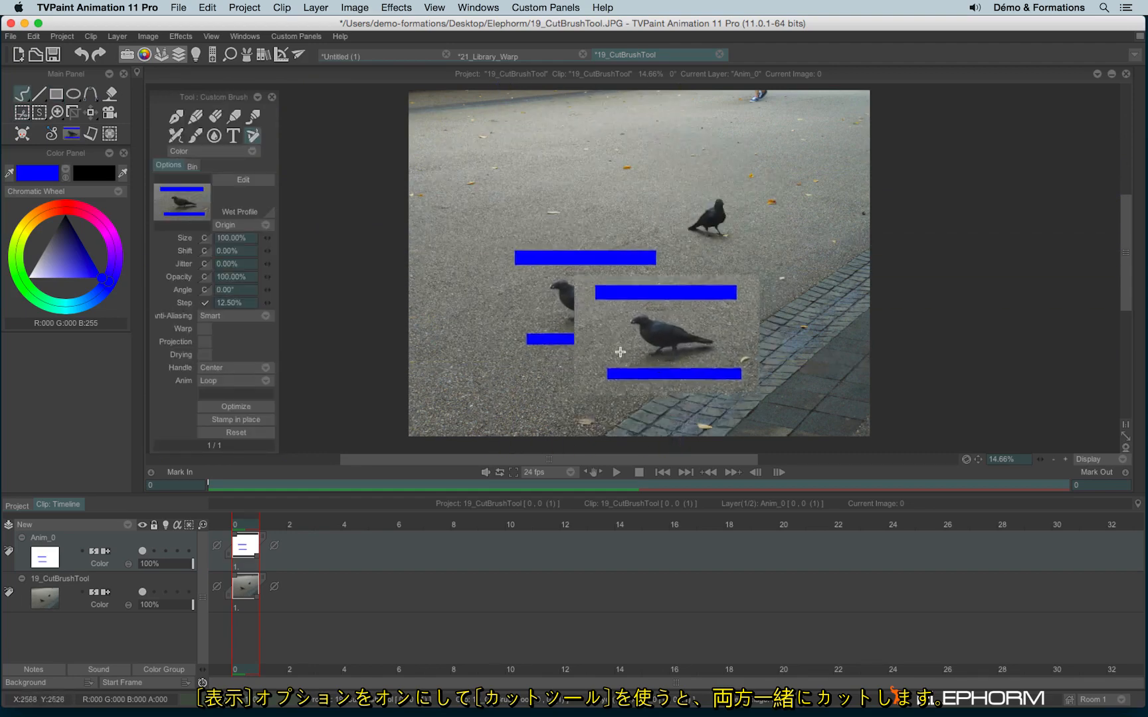
Disable the Display option and capture the area around the two blue bars from the current layer only.
key("b")
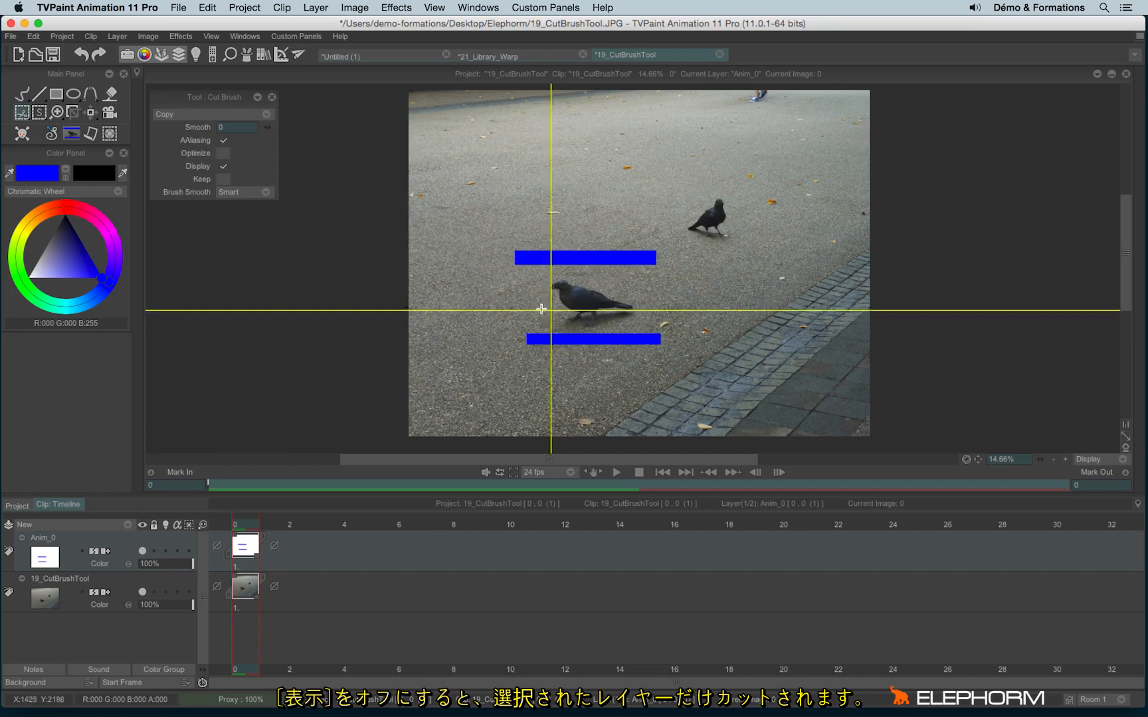
left_click(223, 166)
left_click_drag(506, 276, 688, 379)
key("b")
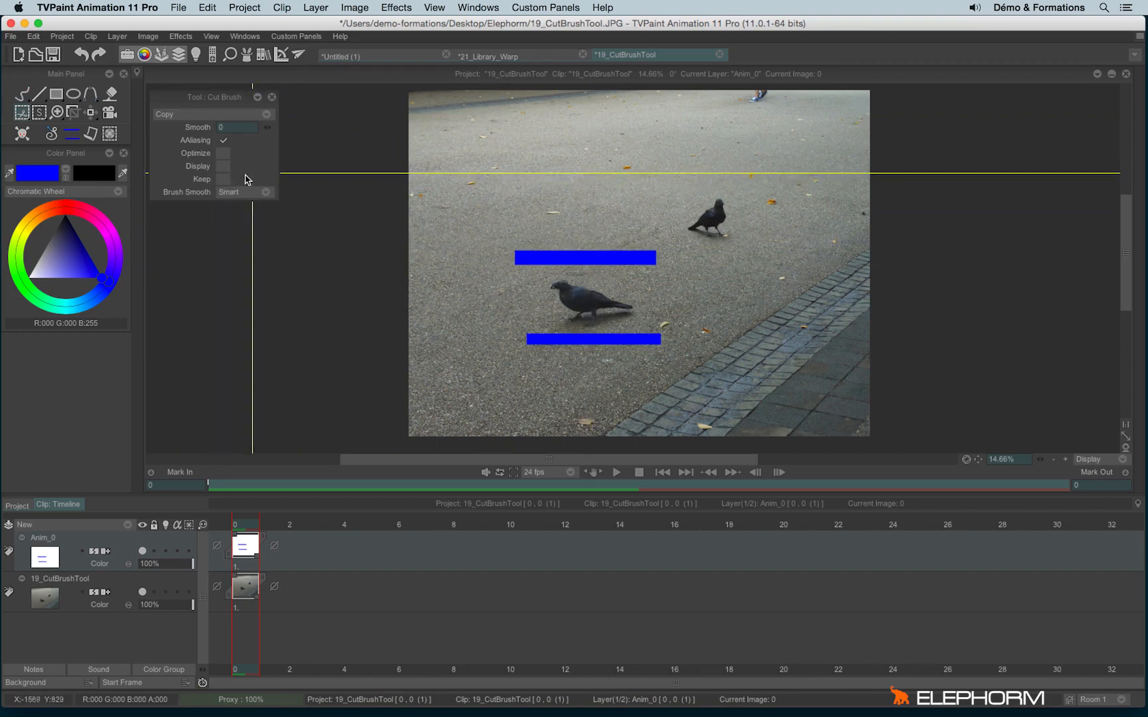
Turn the Cut Brush's Keep option on and back off.
left_click(223, 179)
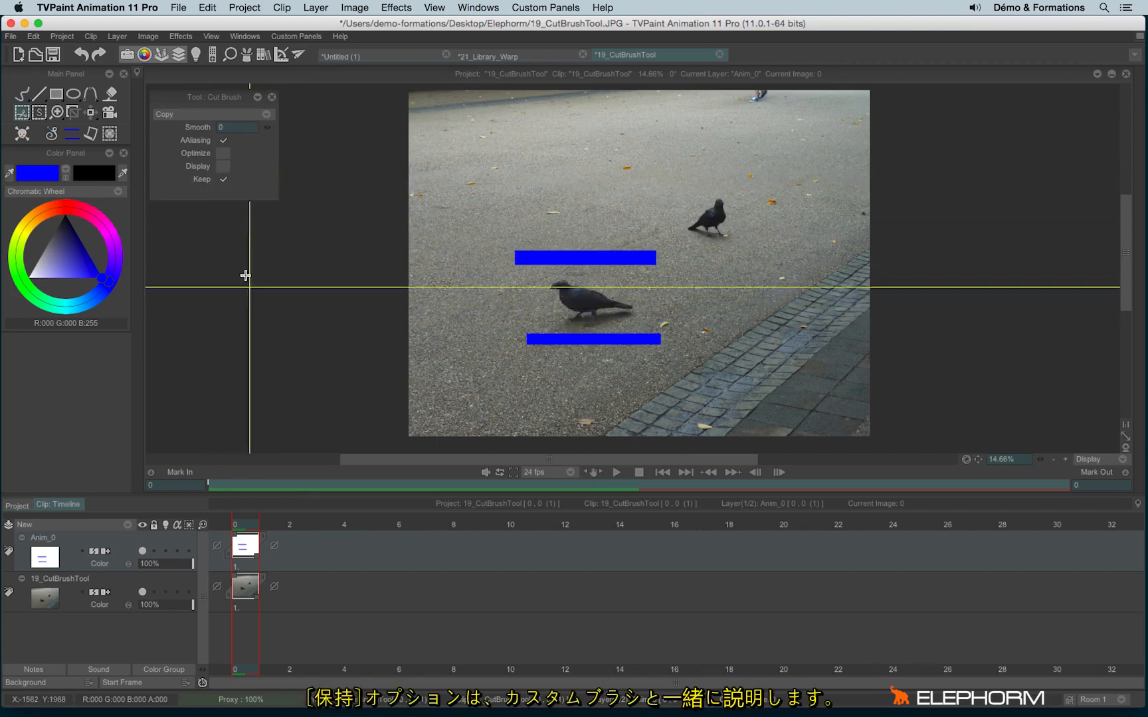
left_click(222, 180)
left_click(224, 180)
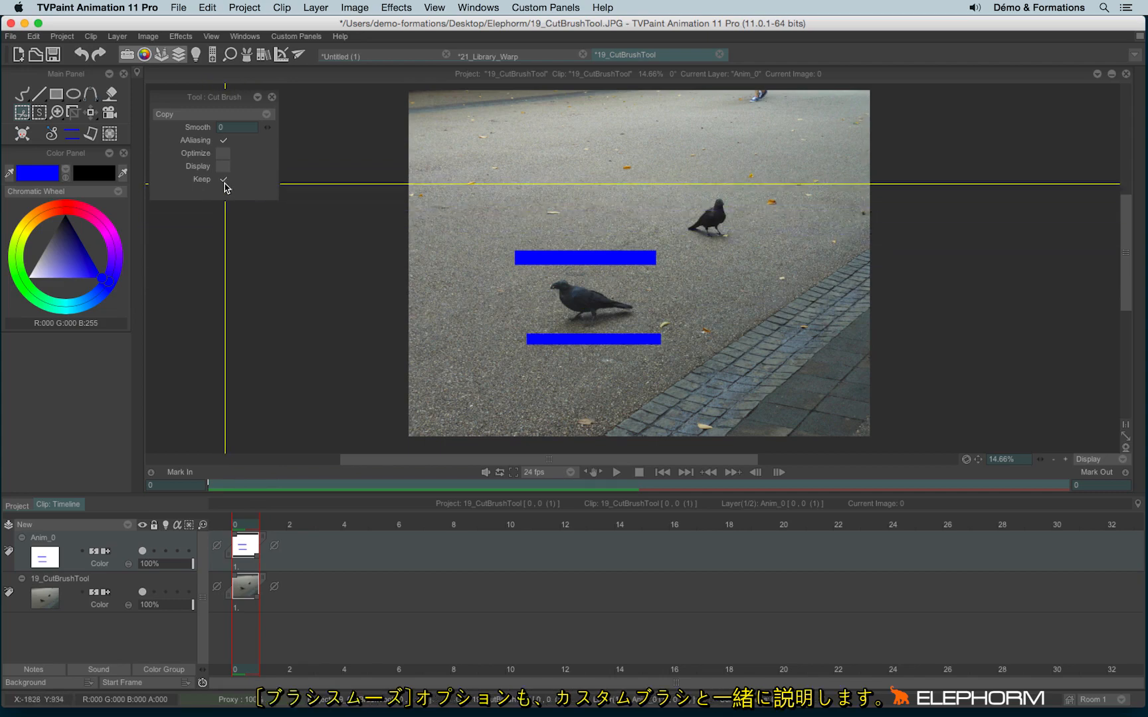
left_click(224, 180)
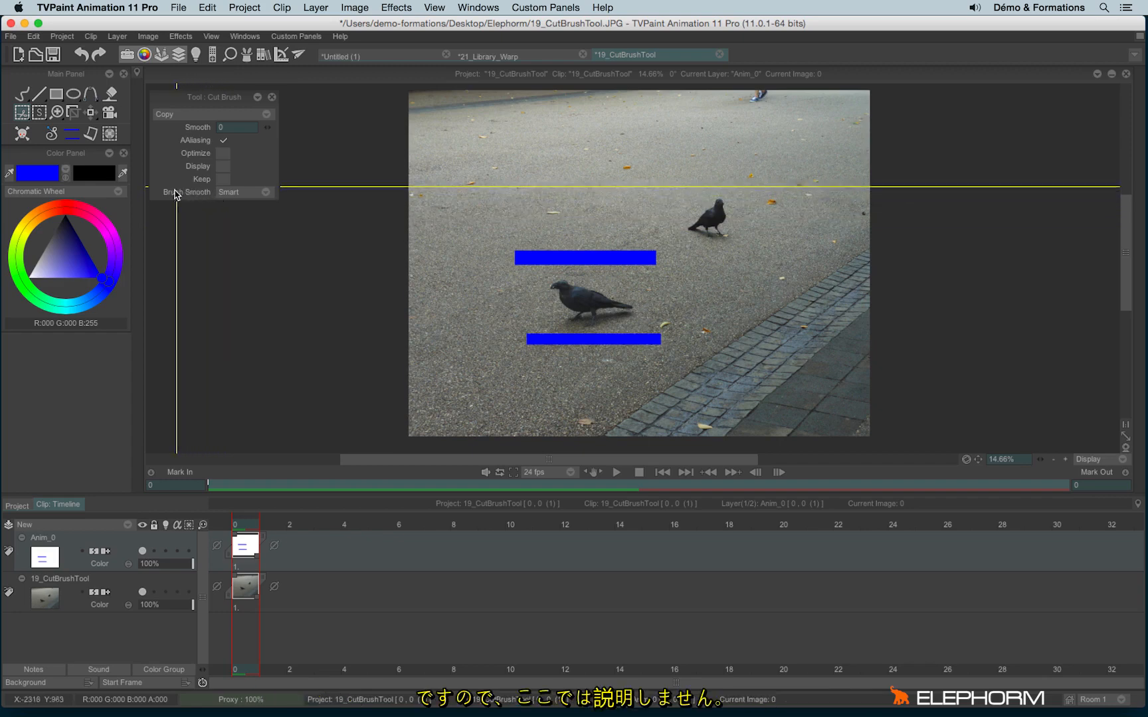
left_click(239, 193)
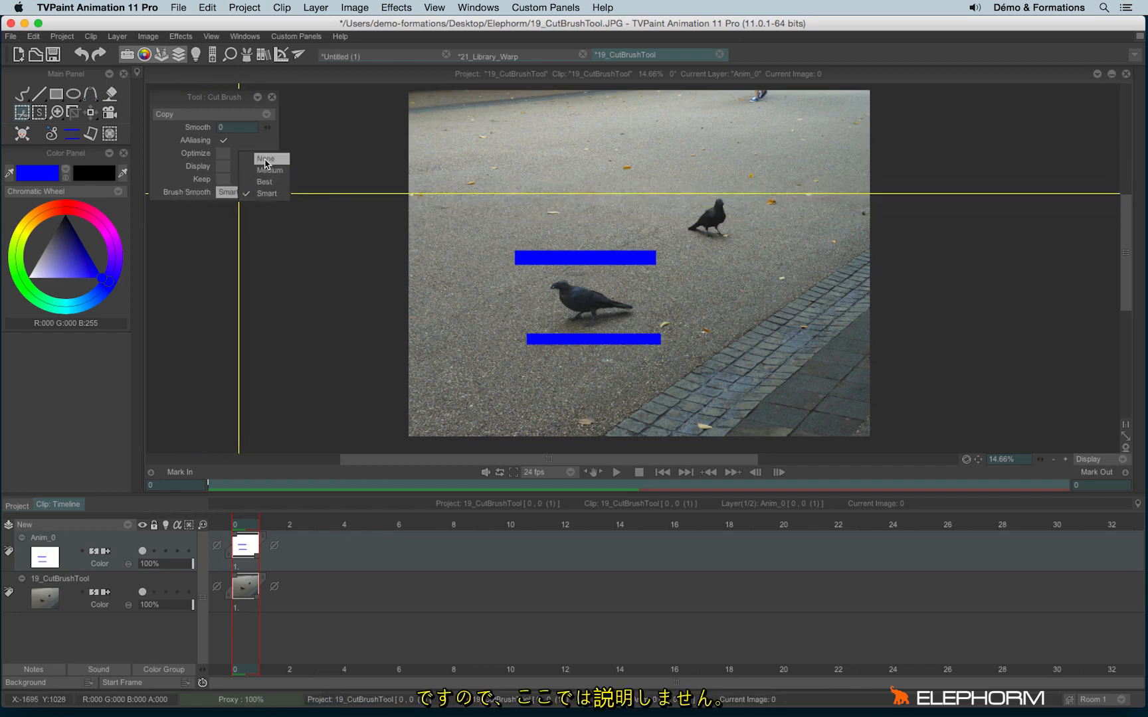
left_click(199, 210)
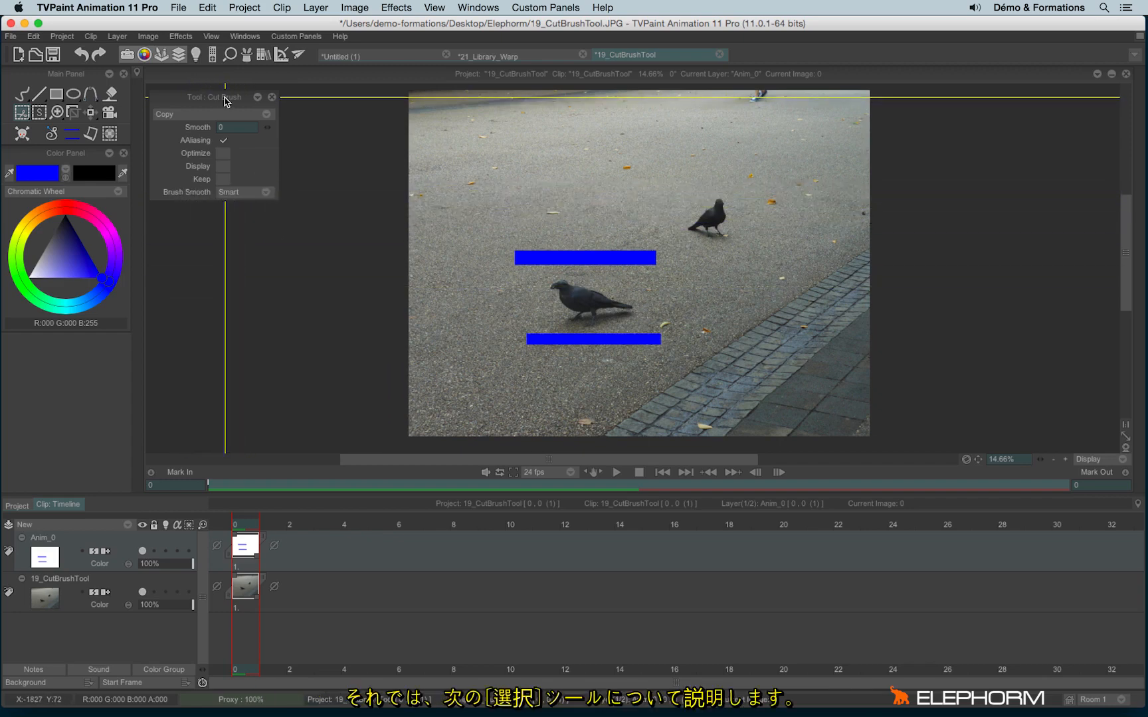
Dock the Cut Brush options below the Color Panel and activate the rectangular Select tool.
left_click_drag(222, 99, 85, 418)
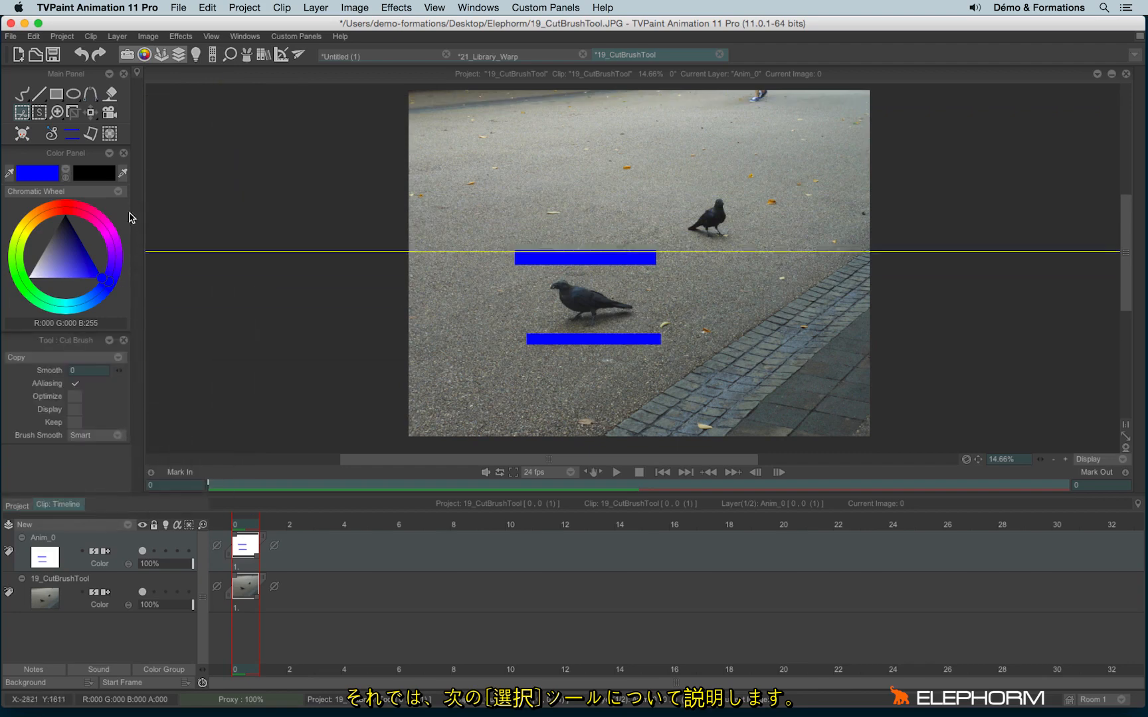
left_click(39, 112)
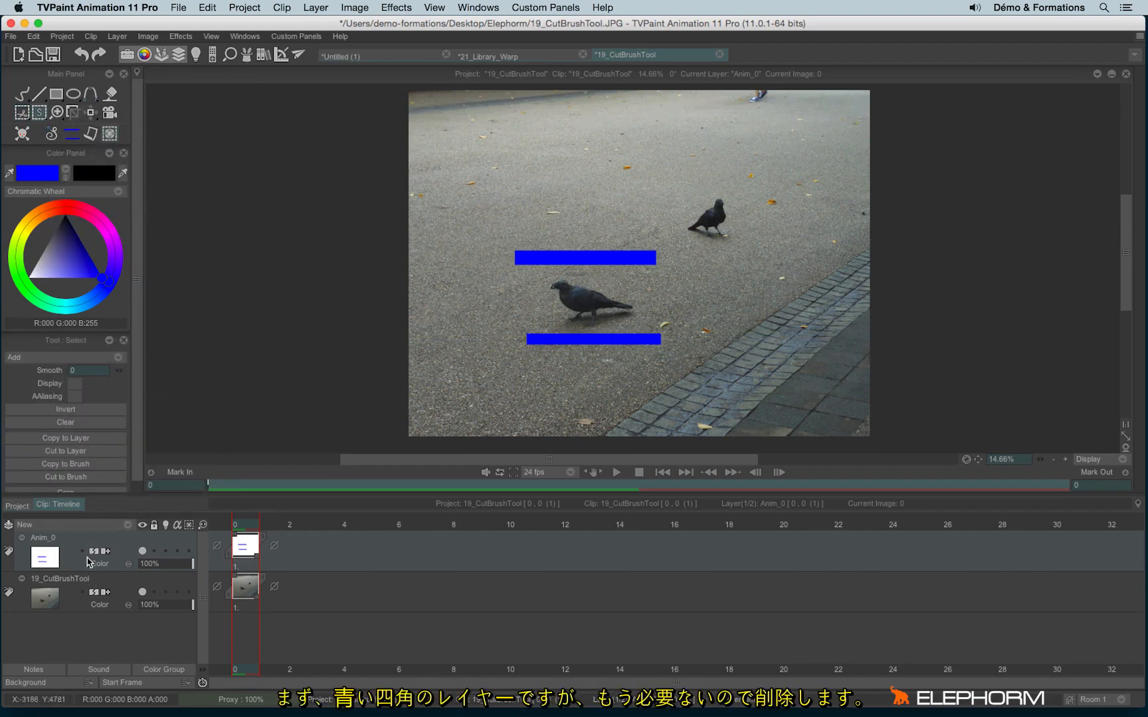
Delete the Anim_0 layer that contains the two blue rectangles.
right_click(73, 543)
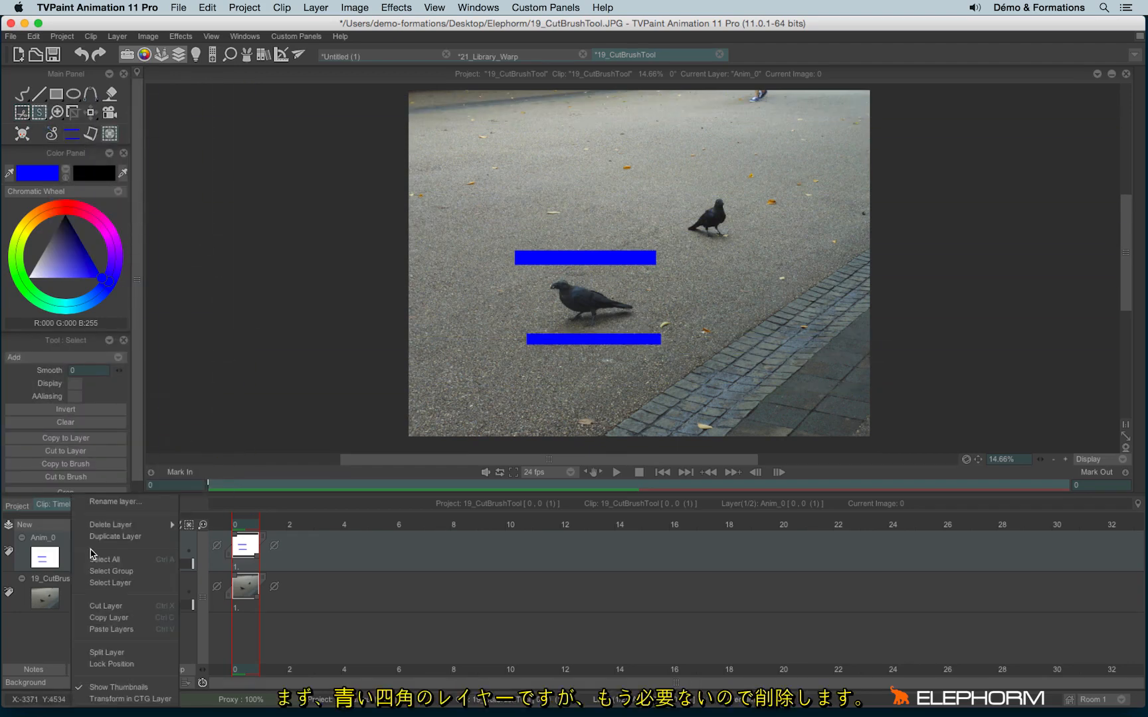
left_click(212, 525)
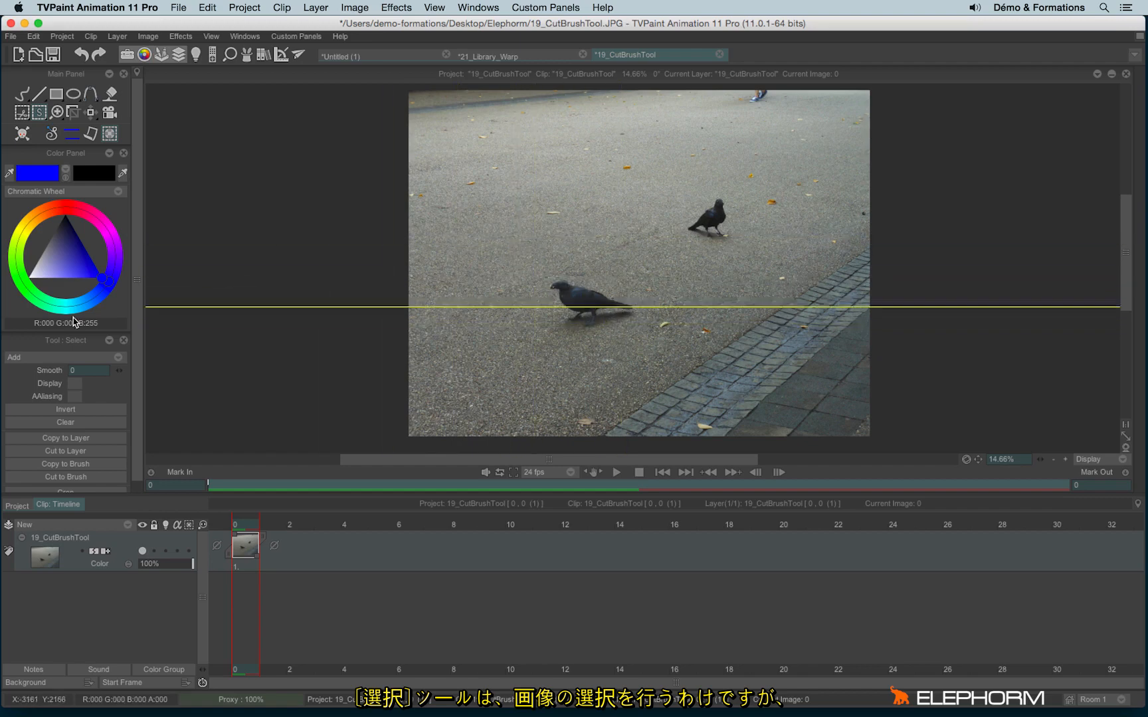
Undock the Select tool options to float beside the photo and select a rectangular area around the foreground crow.
left_click_drag(66, 344, 216, 97)
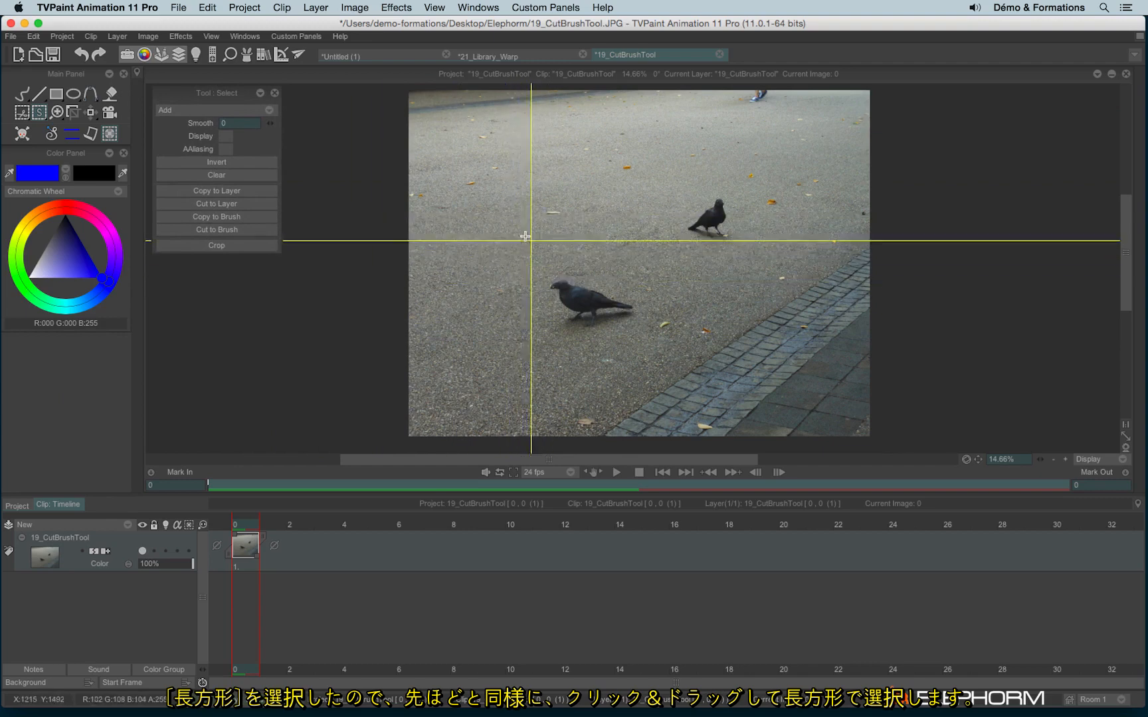
left_click_drag(516, 255, 673, 361)
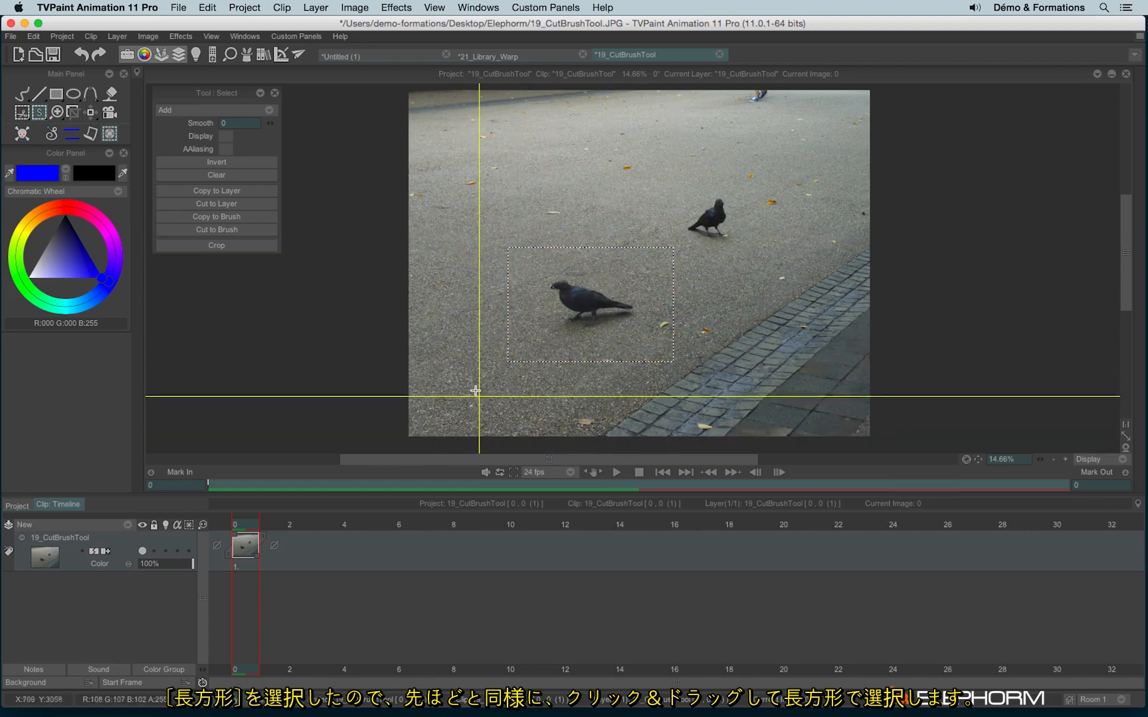
Keep the selection mode on Add and extend the selection with overlapping rectangles above and to the left of the foreground crow.
left_click(192, 109)
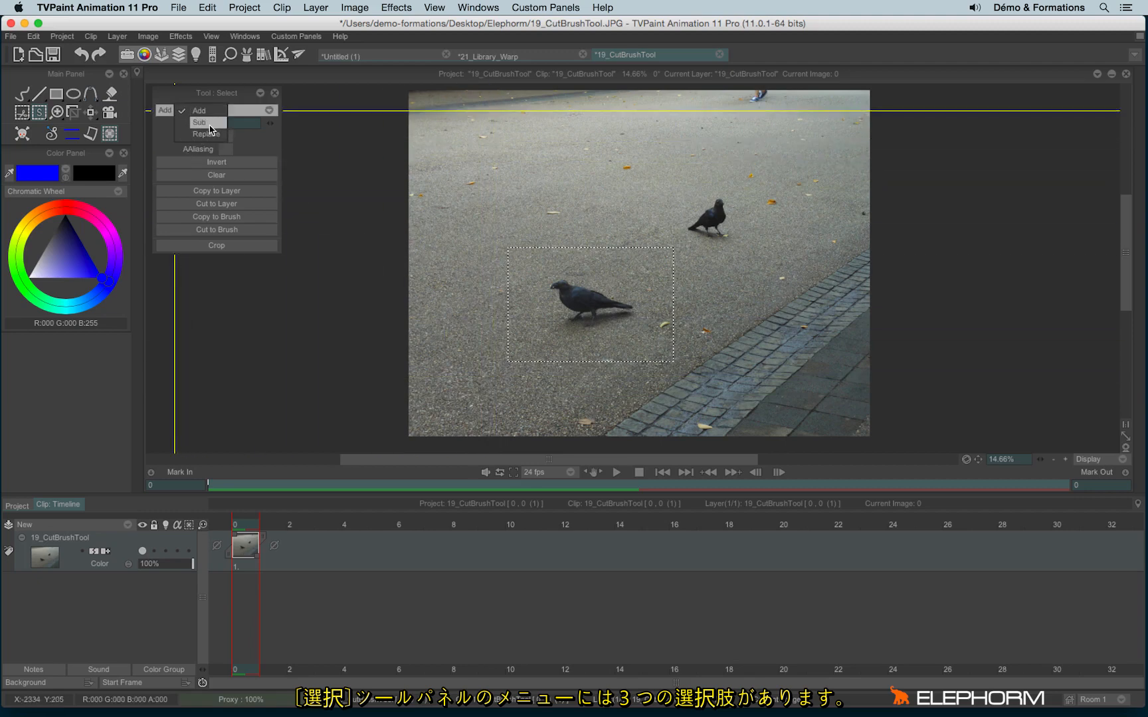
left_click(208, 114)
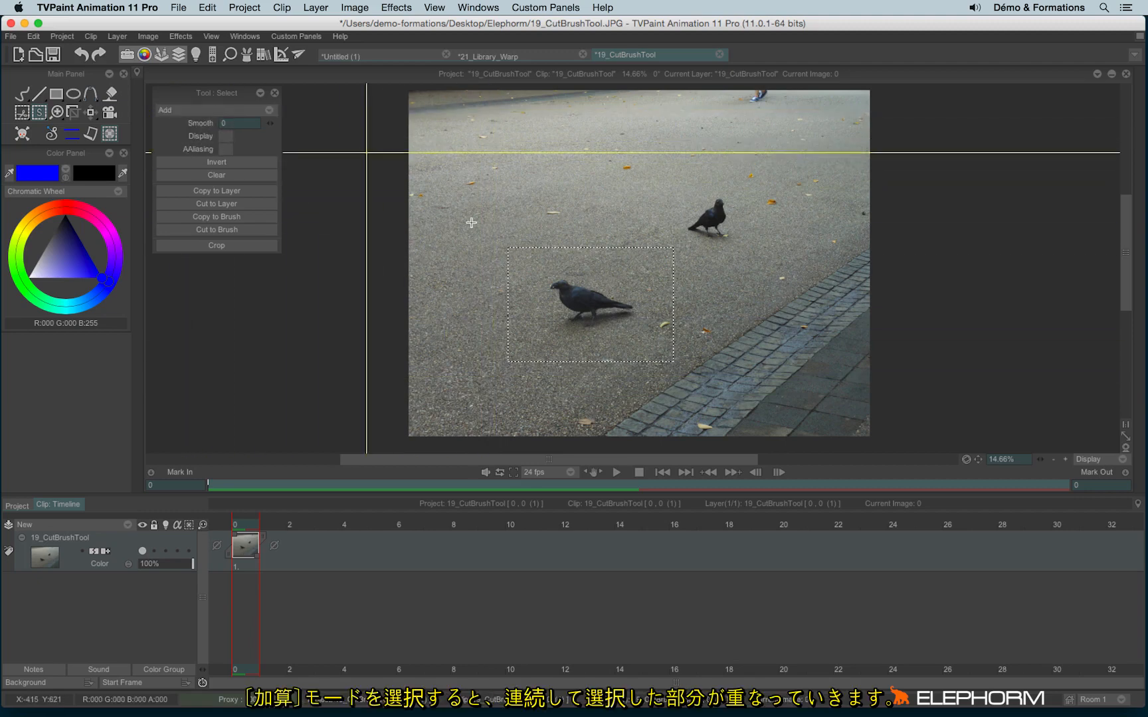
left_click_drag(618, 209, 683, 266)
left_click_drag(606, 246, 631, 267)
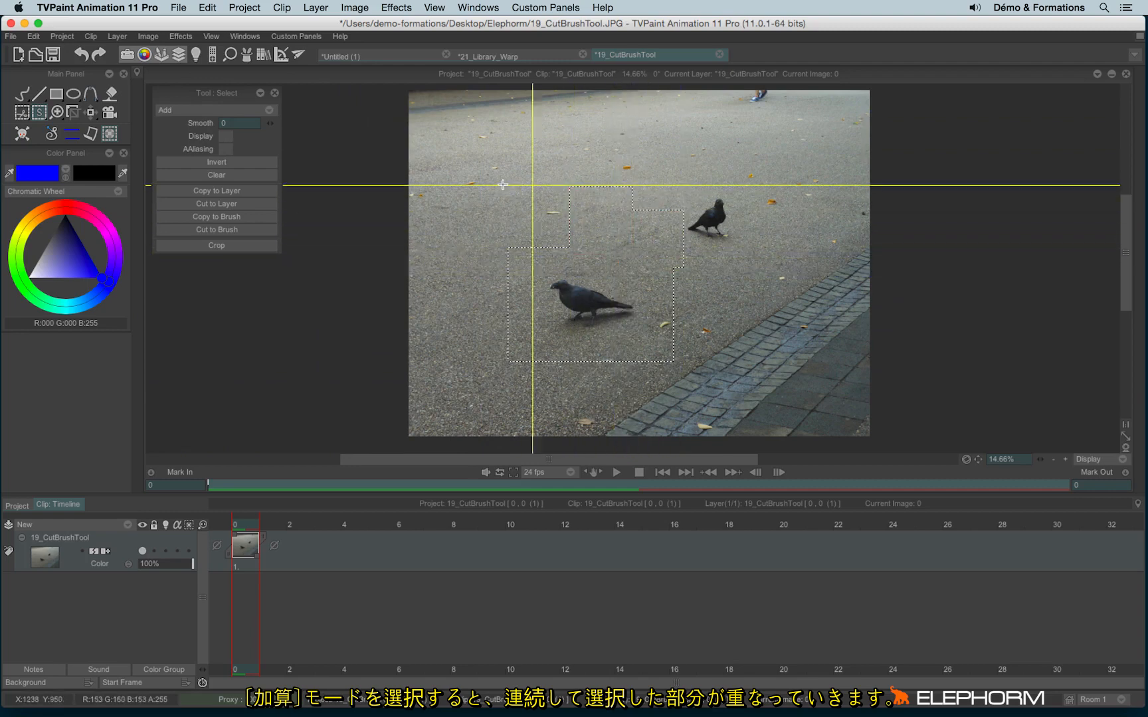
left_click_drag(499, 170, 588, 247)
left_click_drag(470, 227, 540, 293)
left_click_drag(471, 281, 539, 392)
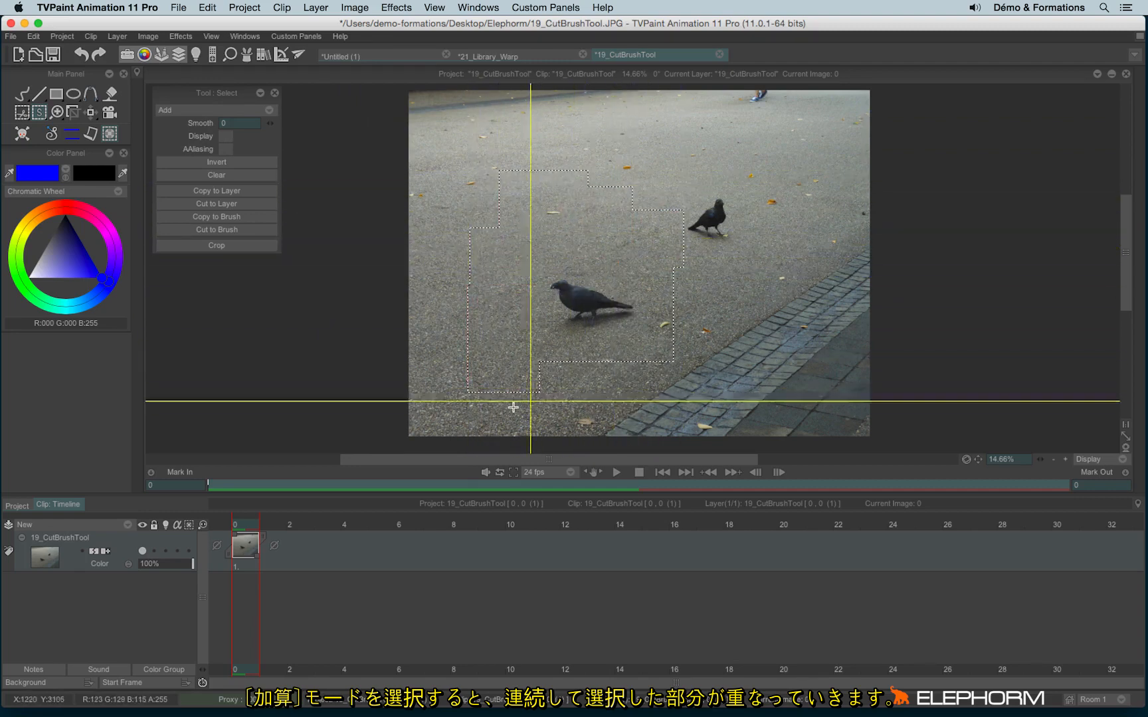
Set the selection mode to Sub and remove rectangular areas from the edges of the selection around the foreground crow.
left_click(223, 110)
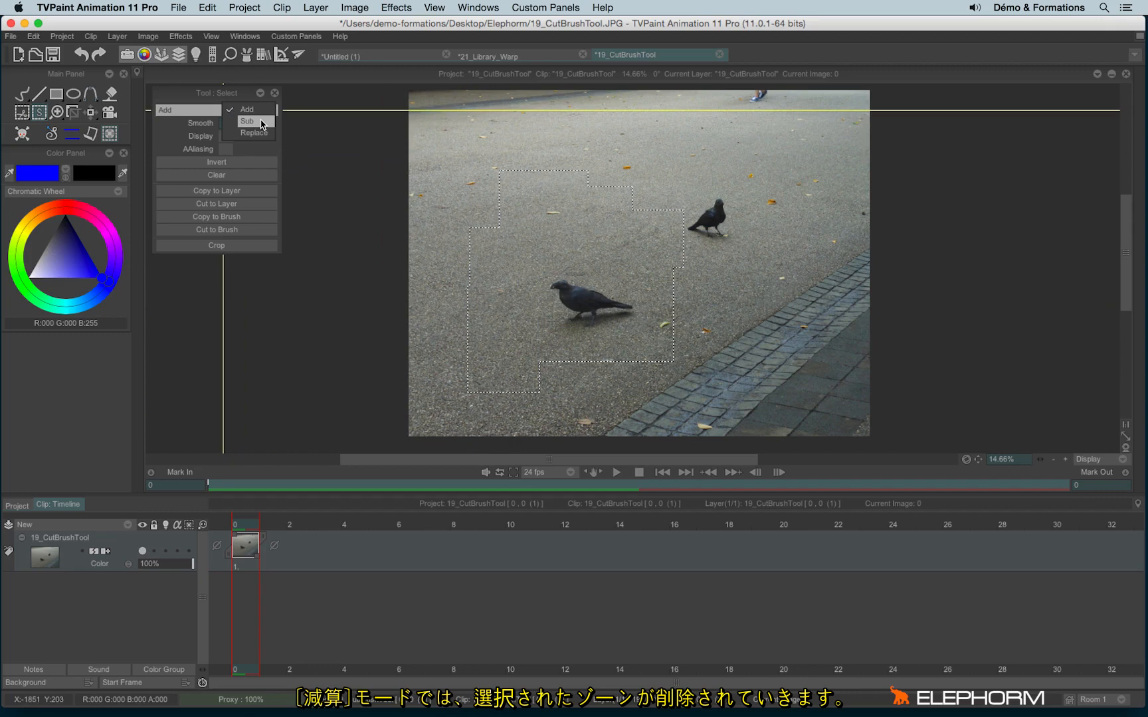
left_click(262, 123)
left_click_drag(447, 211, 539, 279)
left_click_drag(588, 164, 716, 267)
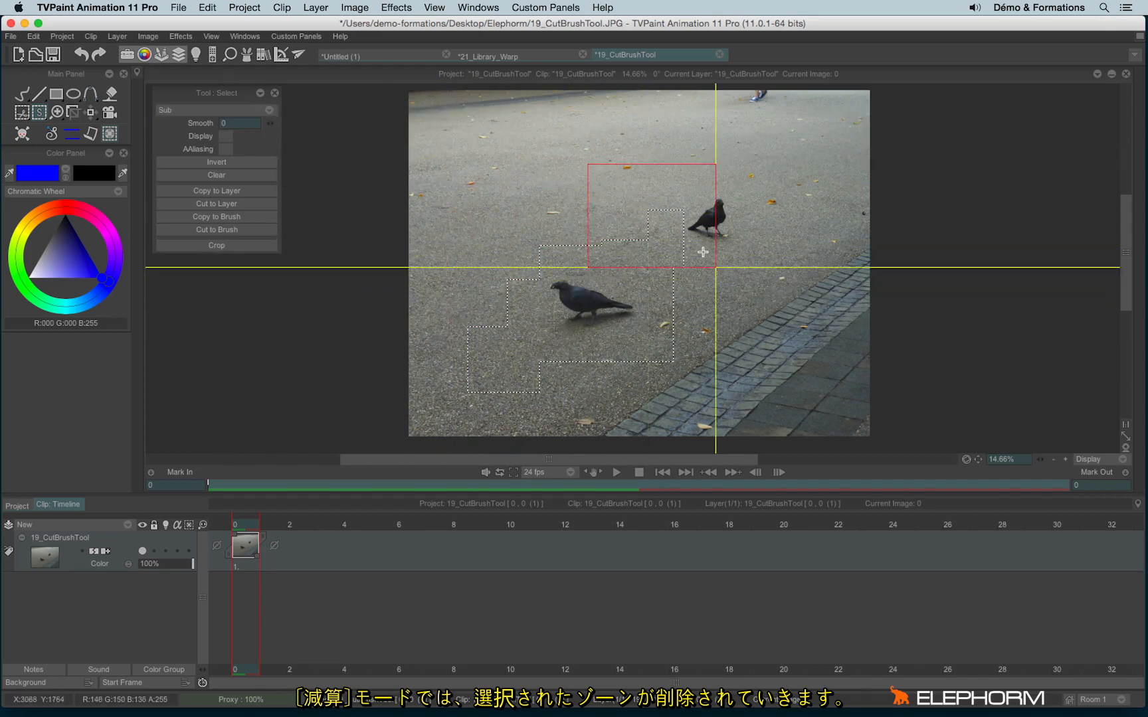
left_click_drag(661, 238, 714, 286)
left_click_drag(454, 327, 574, 416)
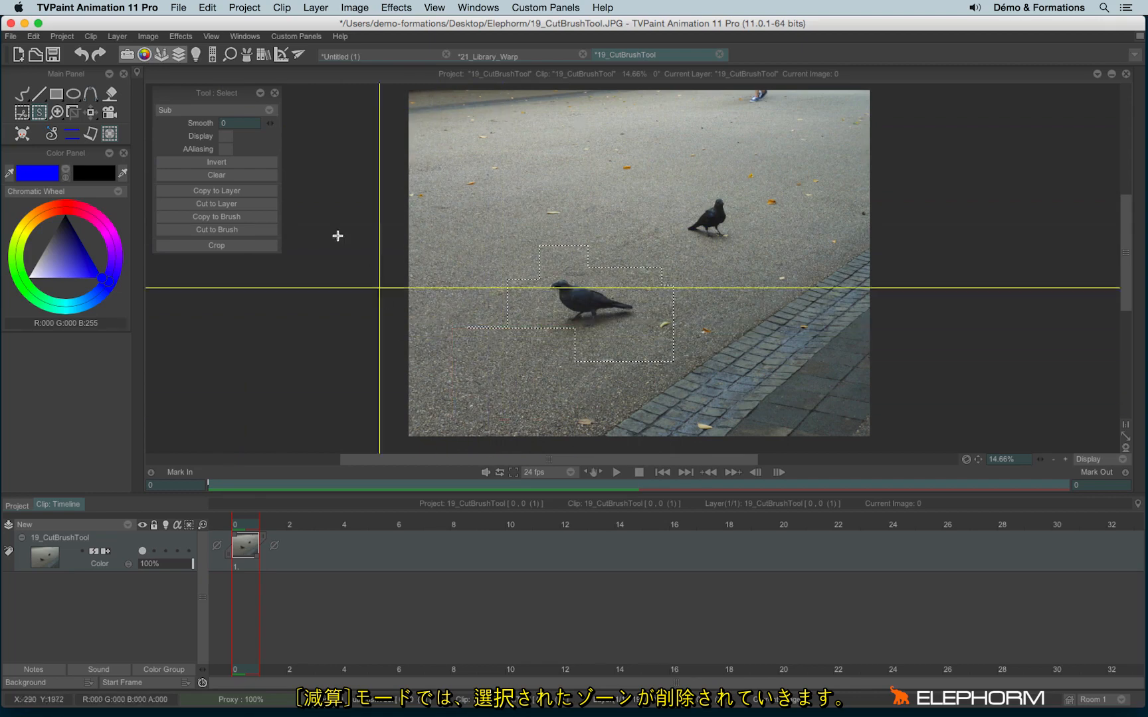
Set the selection mode to Replace and draw several successive rectangular selections at different places, ending over the foreground crow's body.
left_click(215, 110)
left_click(186, 99)
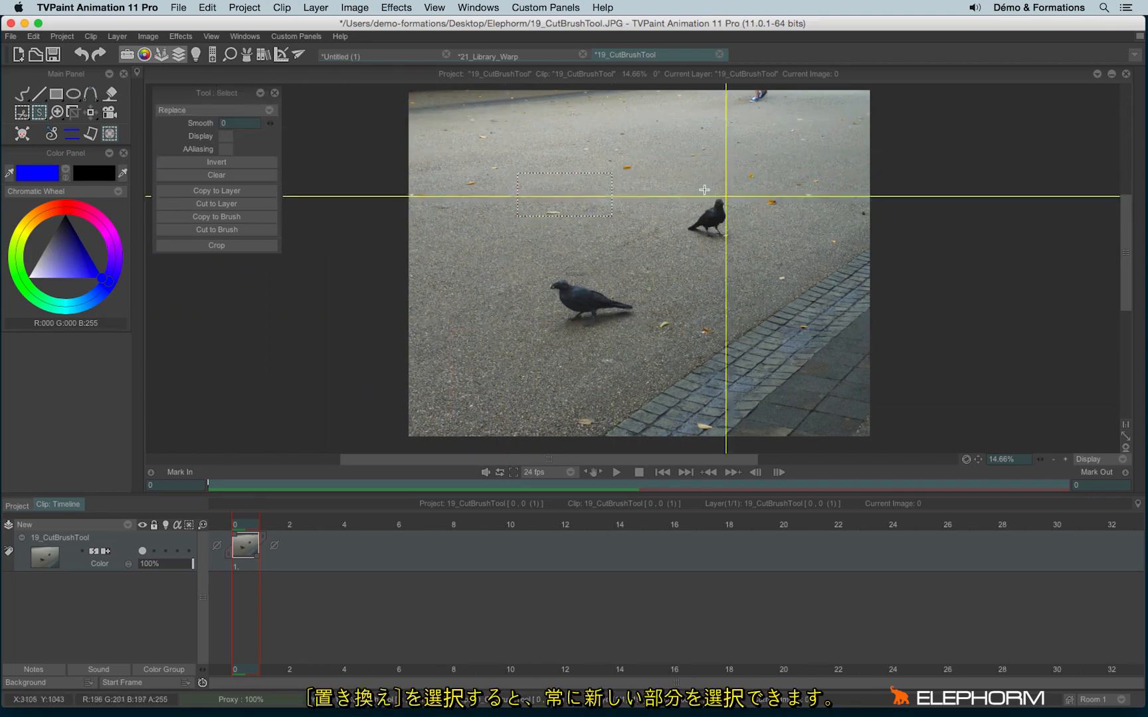
left_click_drag(673, 171, 781, 281)
left_click_drag(546, 250, 663, 353)
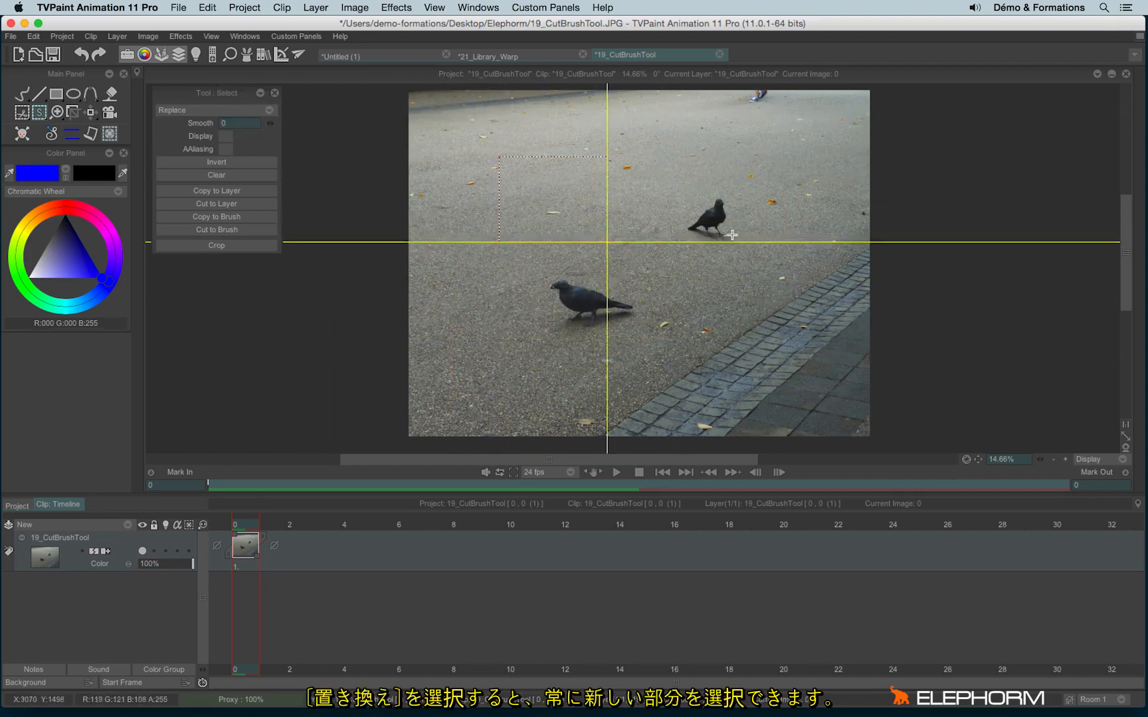
left_click_drag(694, 187, 823, 308)
left_click_drag(563, 284, 681, 376)
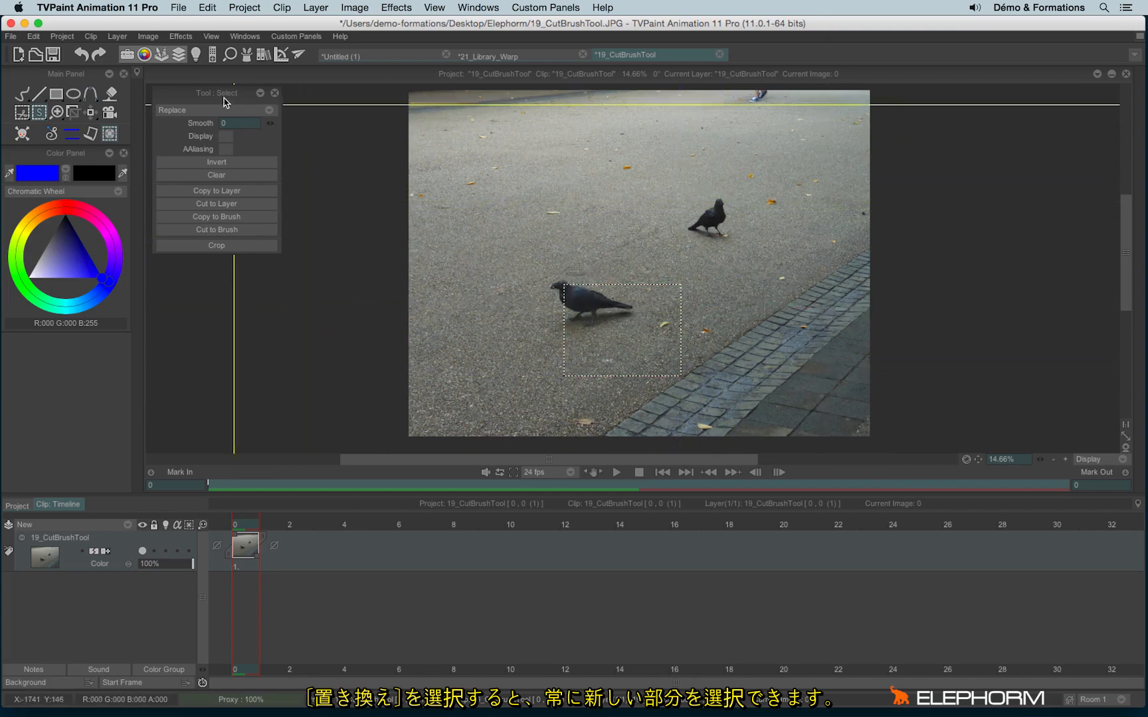
Set the selection mode back to Add and enlarge the selection with four overlapping rectangles around the foreground crow.
left_click(240, 109)
left_click(259, 89)
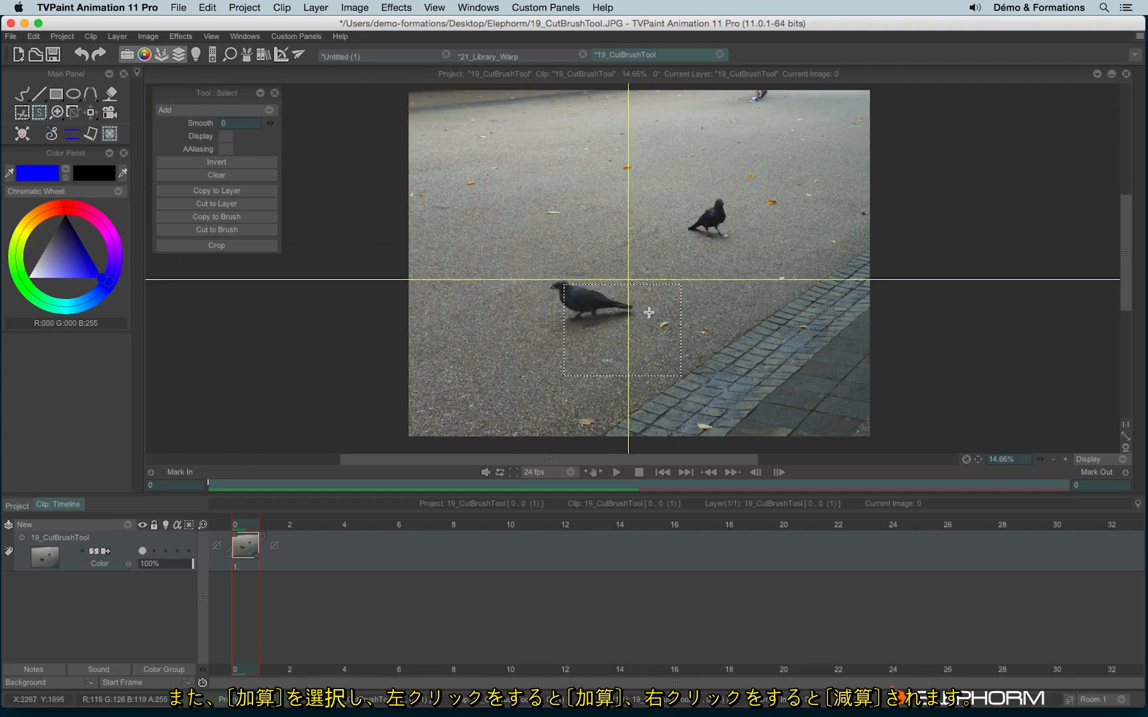
left_click_drag(531, 249, 626, 337)
left_click_drag(561, 224, 695, 318)
left_click_drag(522, 198, 610, 269)
left_click_drag(483, 247, 604, 352)
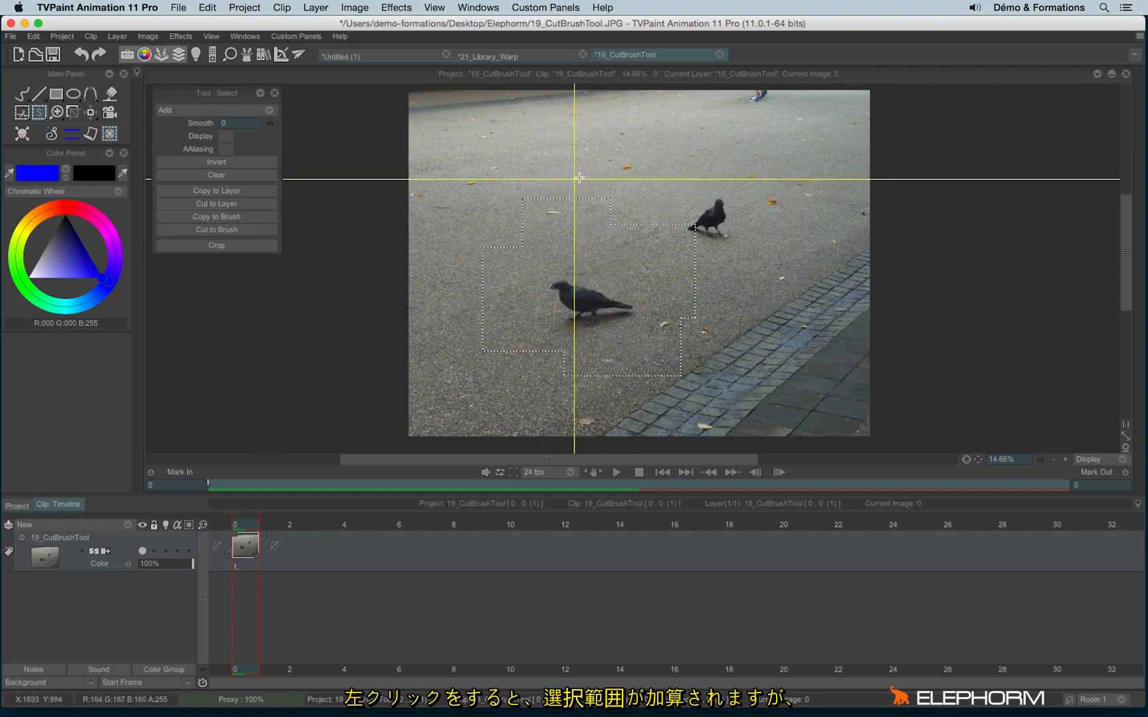
Without leaving Add mode, subtract overlapping rectangles around the foreground crow until nothing is selected.
left_click_drag(563, 180, 658, 261)
left_click_drag(623, 207, 734, 279)
left_click_drag(507, 209, 610, 279)
left_click_drag(470, 267, 567, 360)
left_click_drag(469, 221, 551, 299)
left_click_drag(540, 368, 632, 418)
left_click_drag(613, 268, 704, 357)
left_click_drag(529, 267, 719, 390)
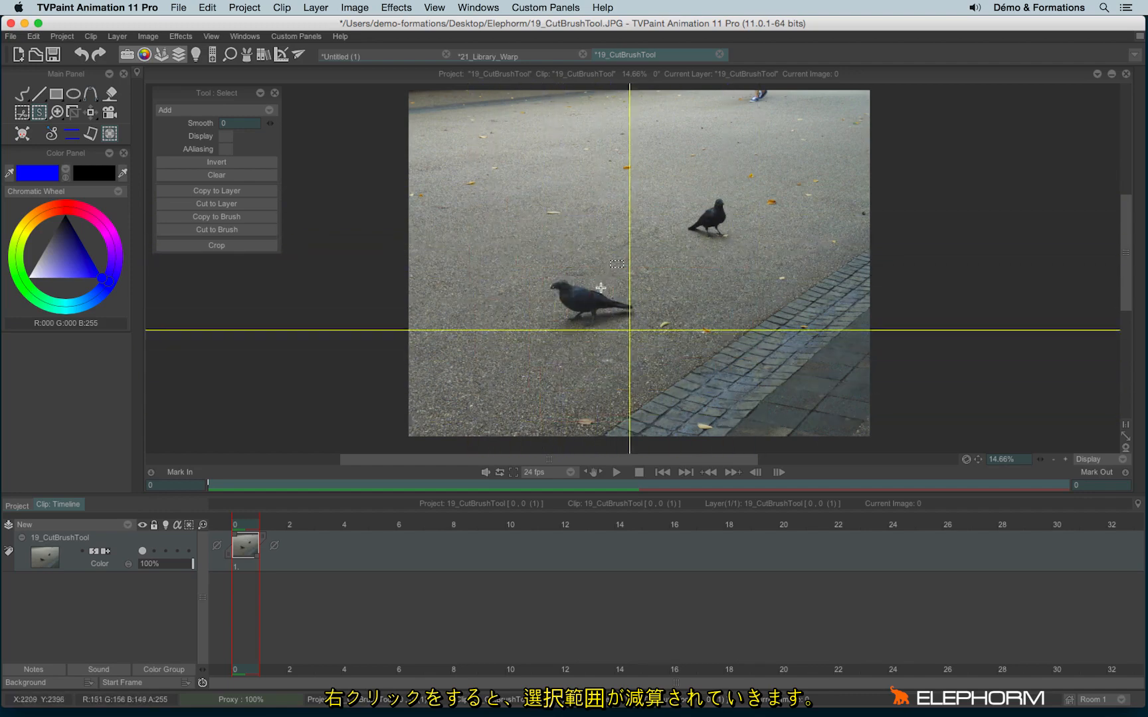
left_click_drag(576, 247, 667, 306)
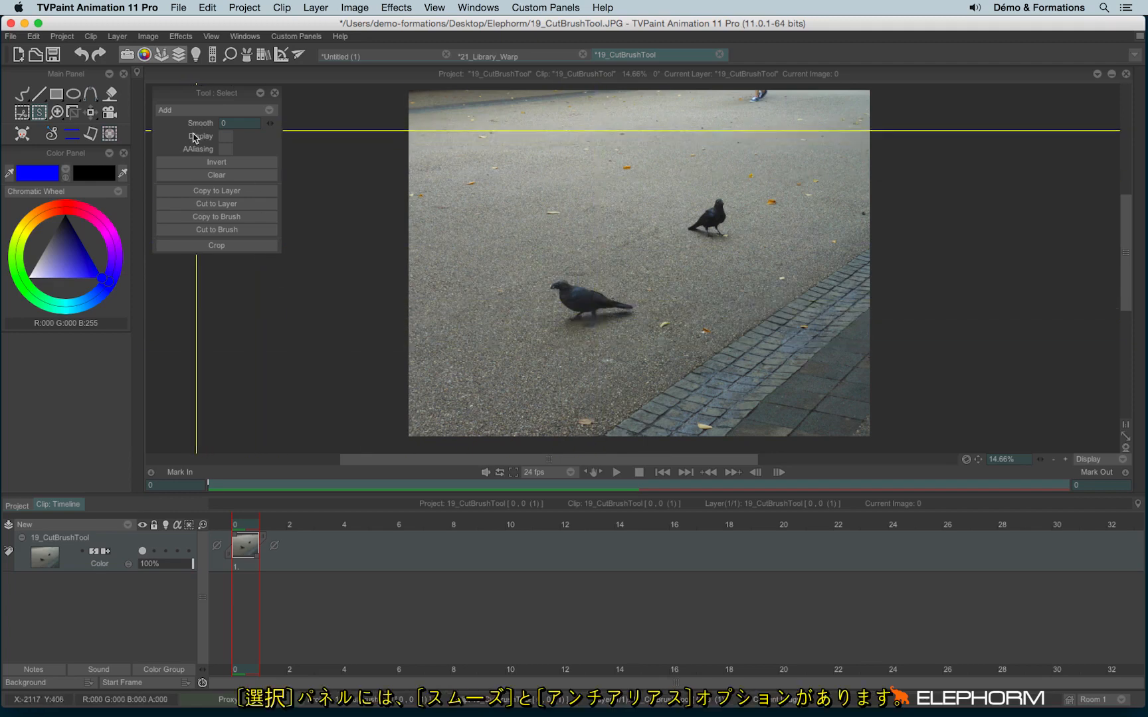
Make a rectangular selection around the foreground crow, invert it and clear it.
left_click_drag(528, 269, 655, 335)
left_click(214, 163)
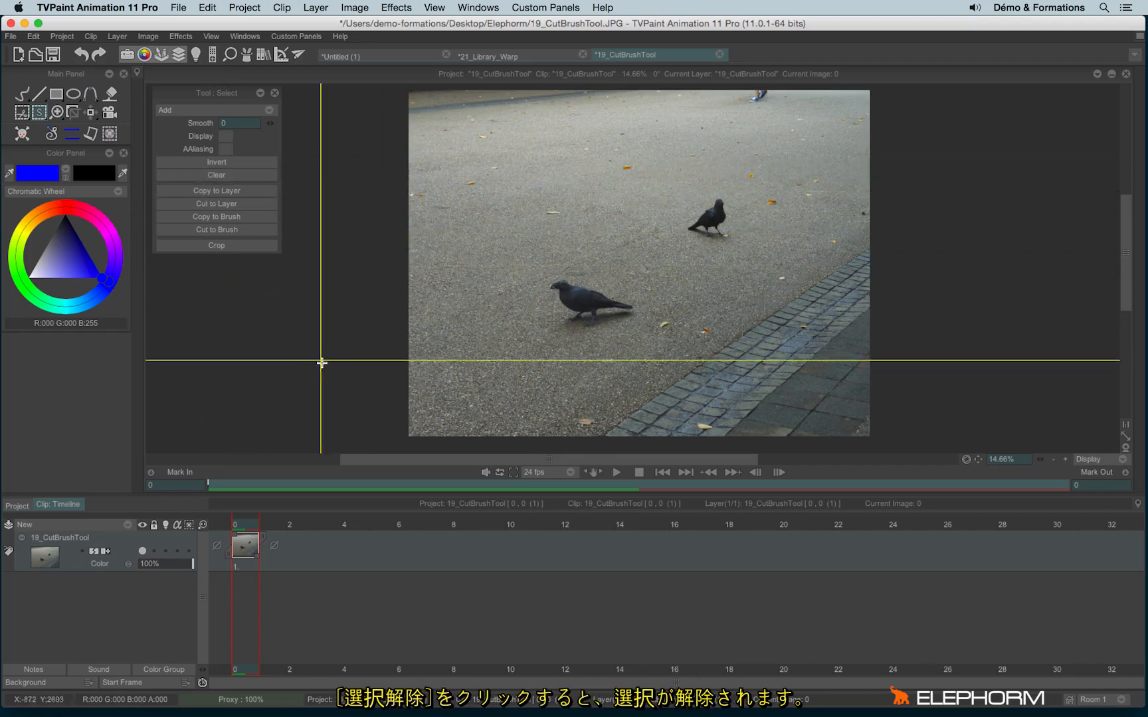
Select a rectangle around the foreground crow, erase its content from the photo and undo the erasure.
left_click_drag(524, 265, 661, 343)
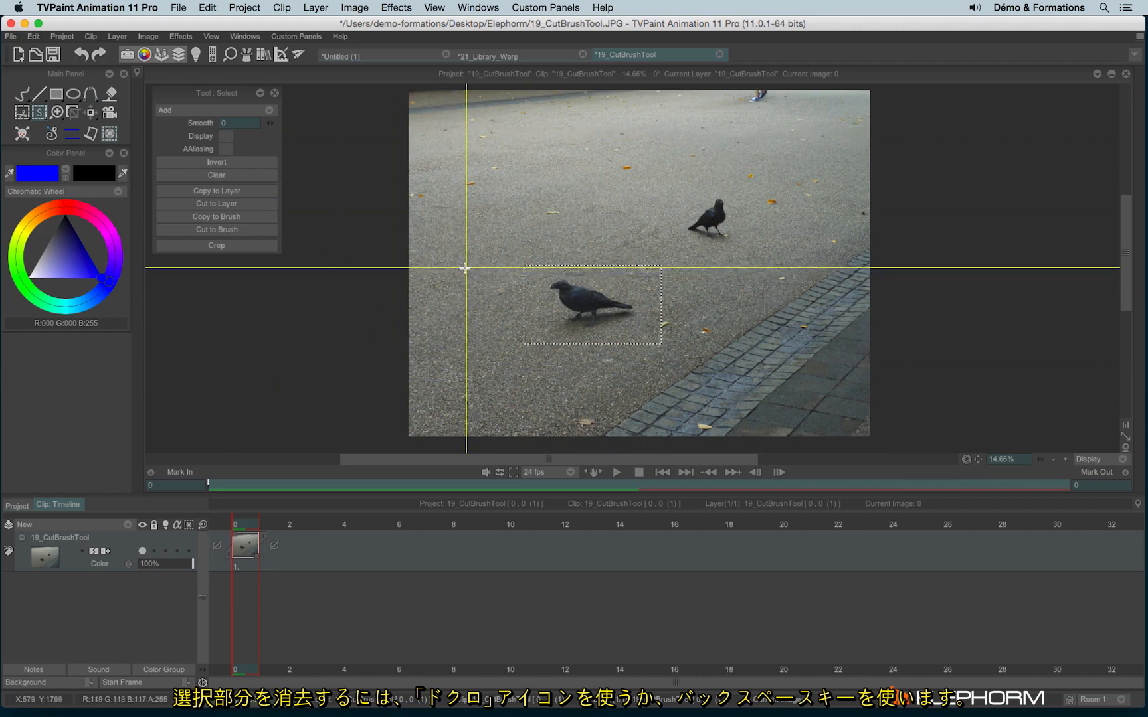
key("BackSpace")
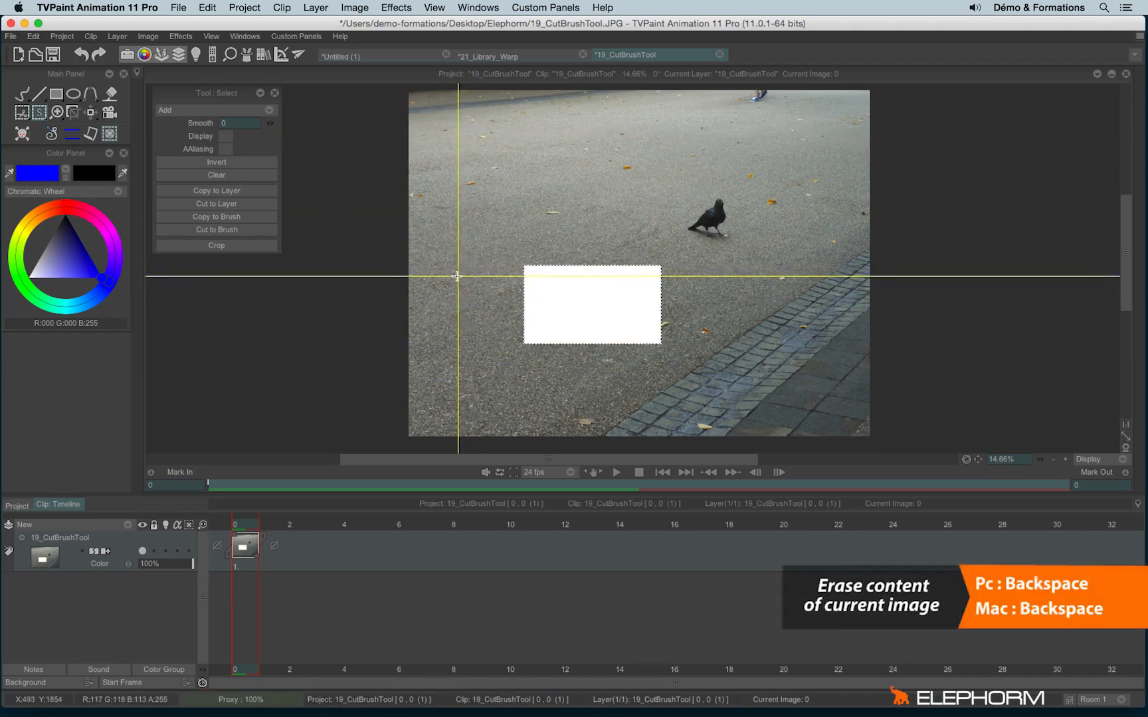
left_click(82, 56)
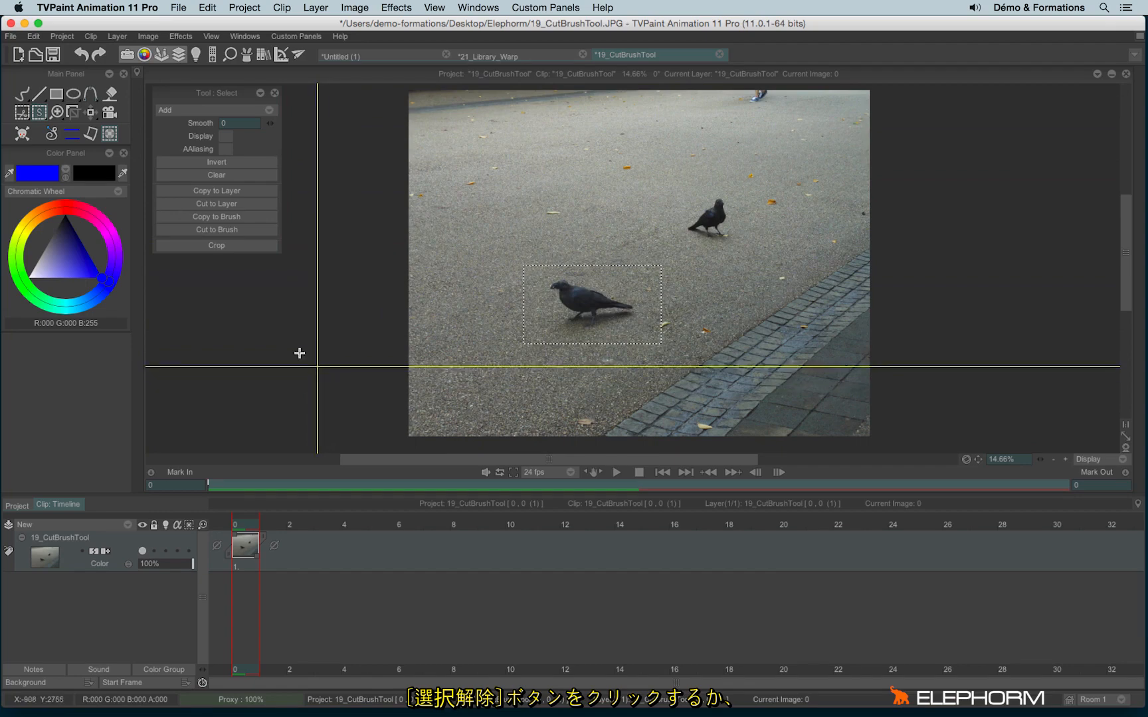
Clear the selection around the foreground crow, undo the clearing and deselect it again.
left_click(191, 176)
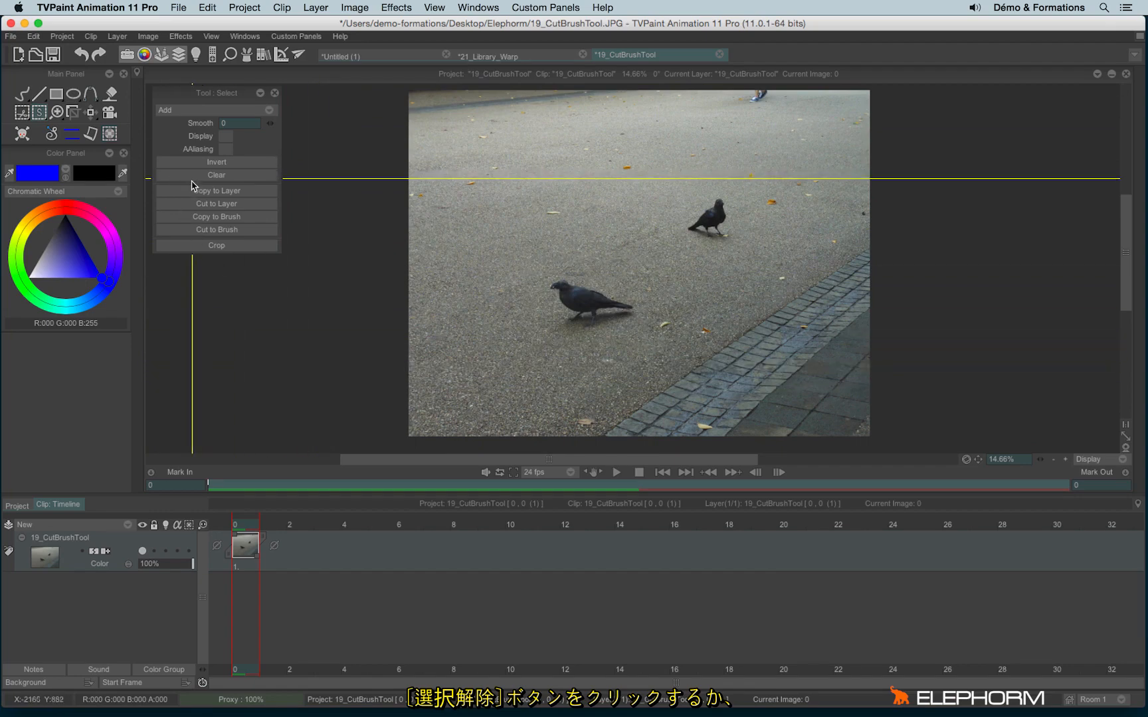
key("super+z")
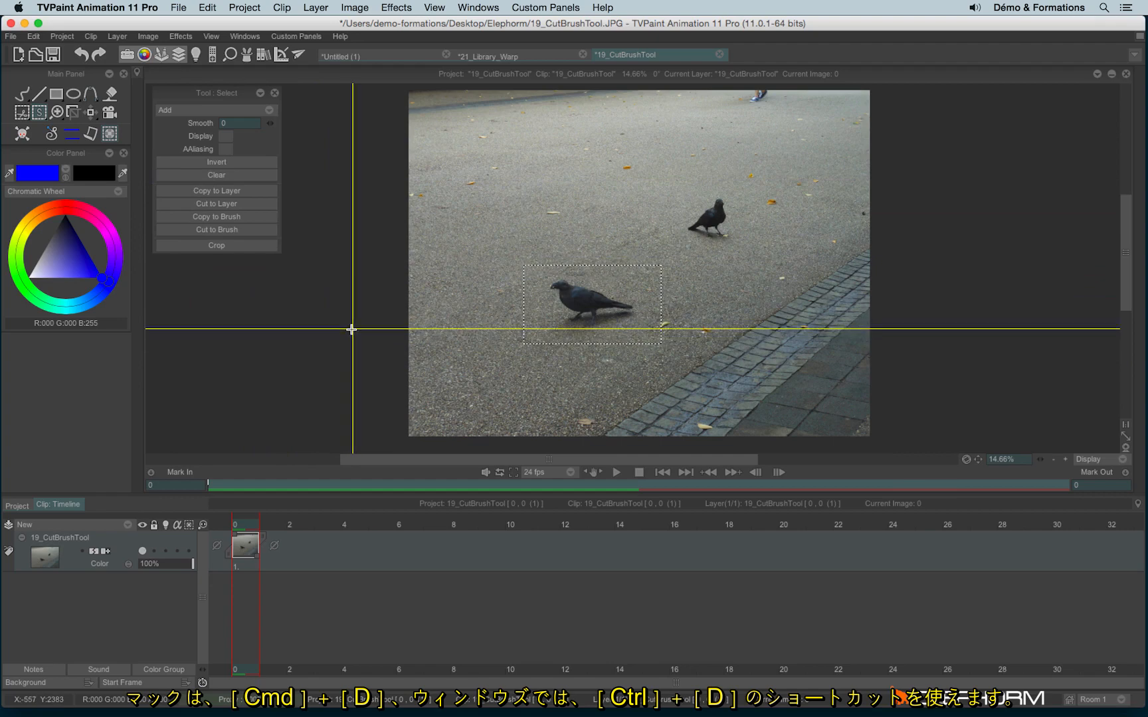
key("super+d")
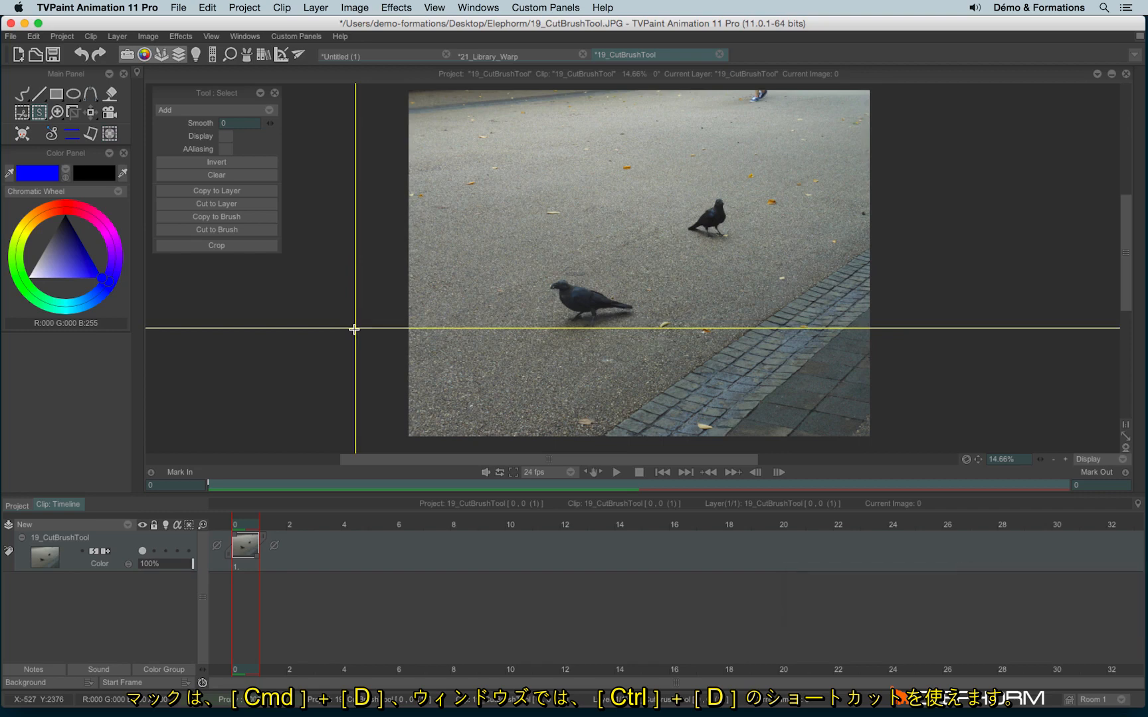
Select a rectangular area around the foreground crow and remove it with the selection tool's Clear Selection command.
left_click_drag(503, 253, 673, 358)
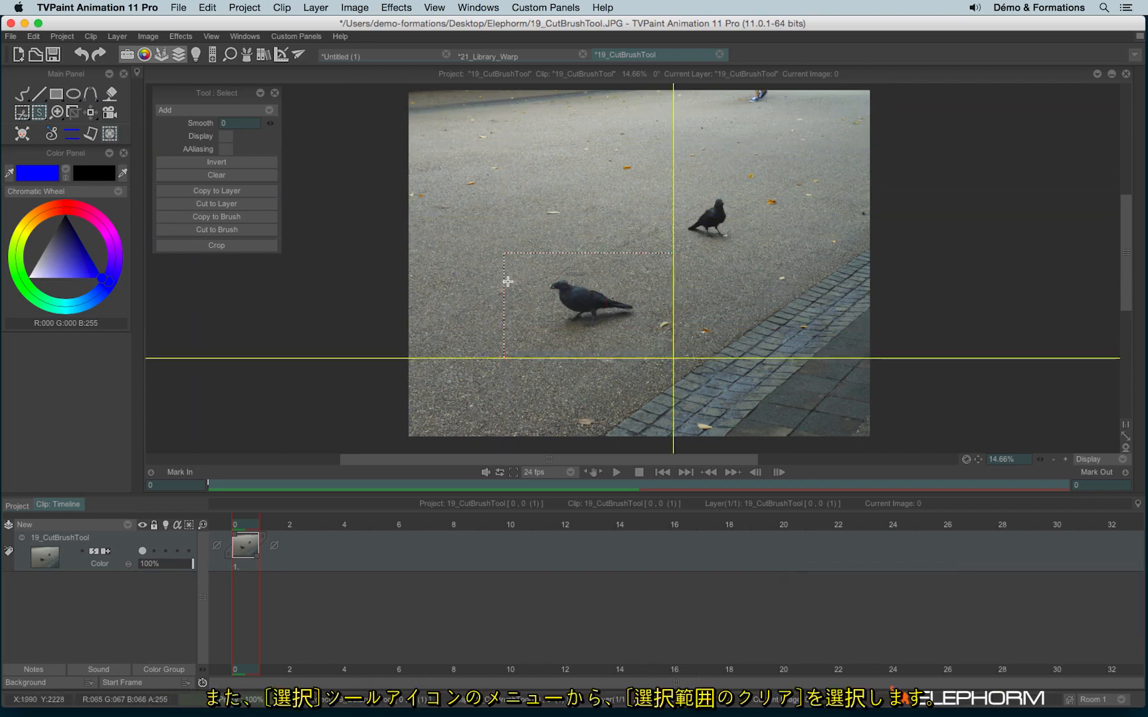
right_click(40, 114)
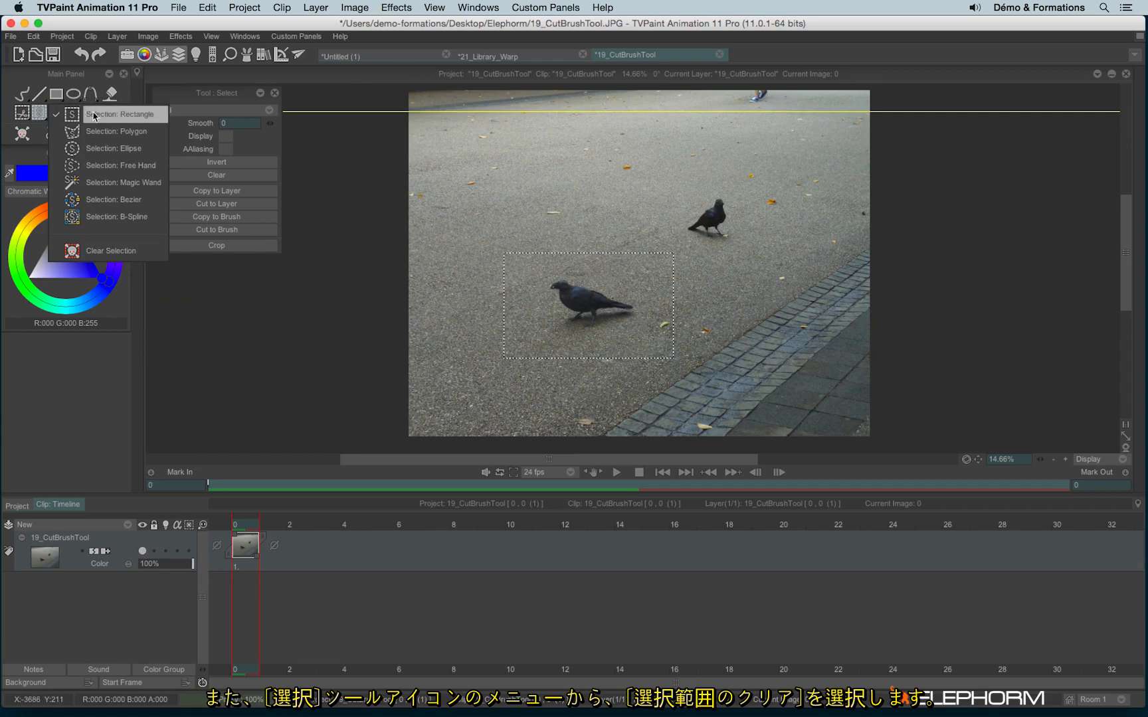
left_click(146, 253)
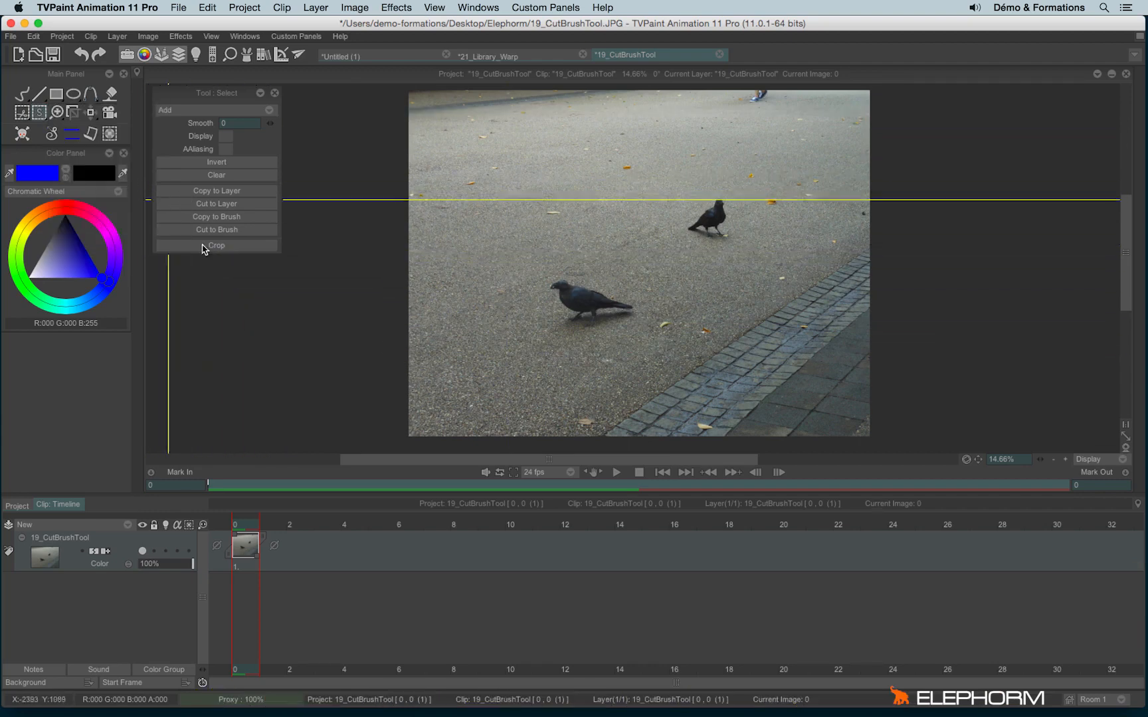
Select a rectangle around the foreground crow and scribble blue Pen Brush strokes across it, confined to the selection.
left_click_drag(524, 255, 659, 344)
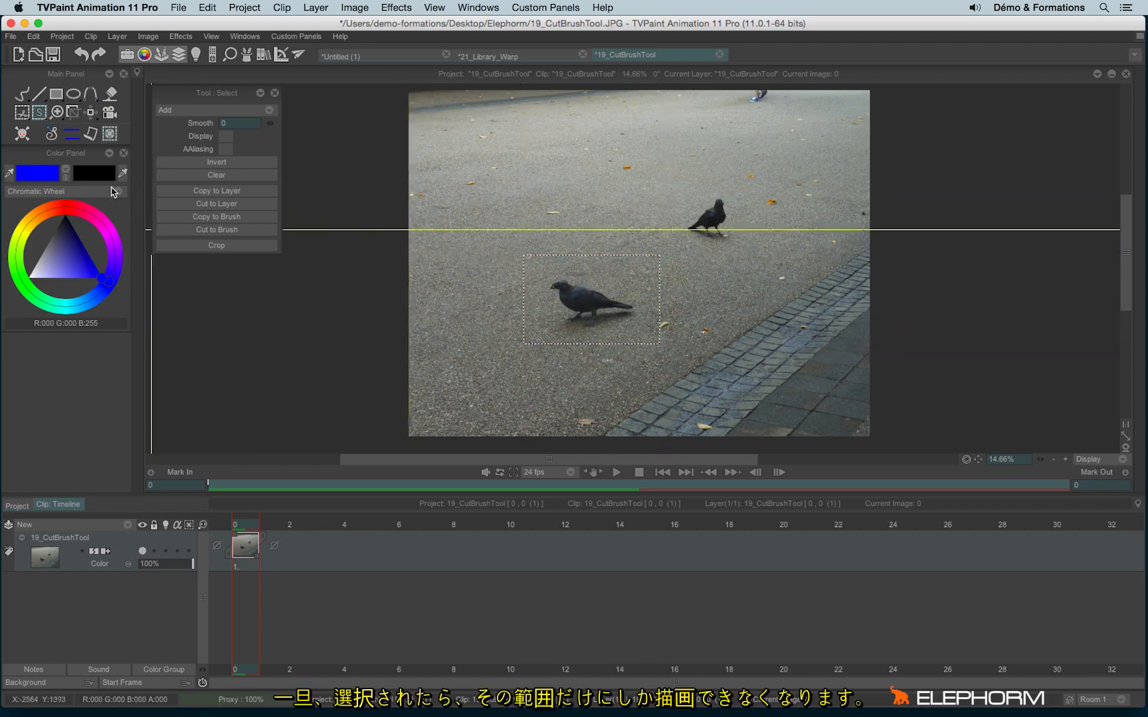
left_click(22, 94)
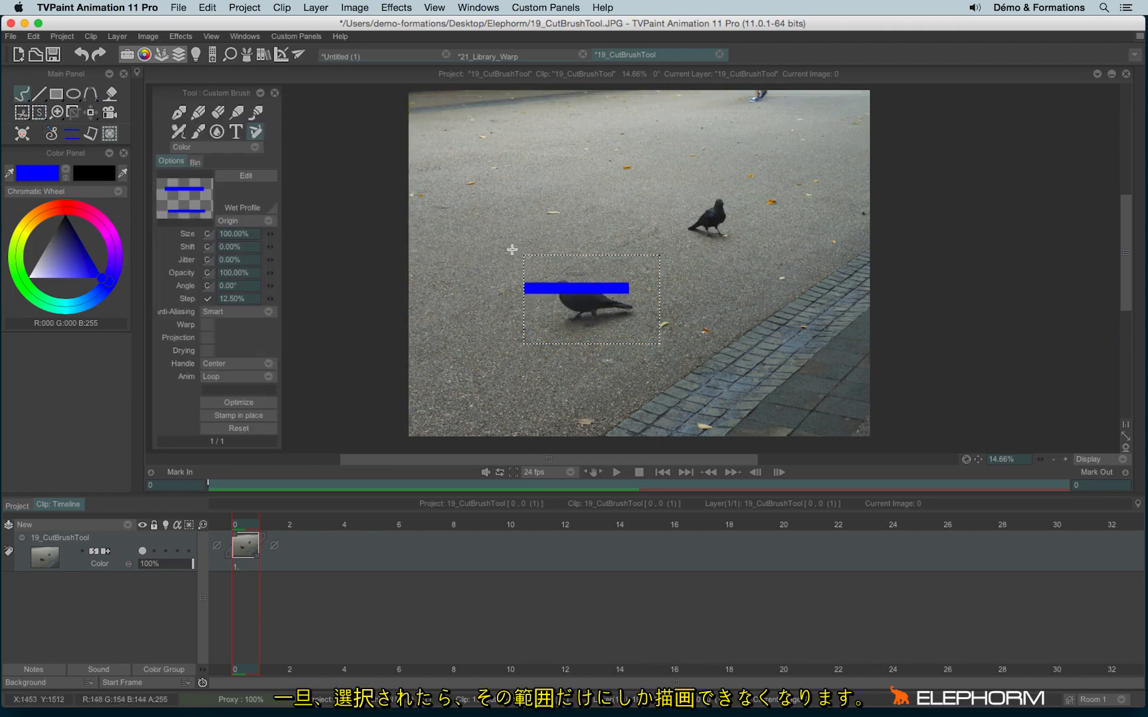
left_click(179, 112)
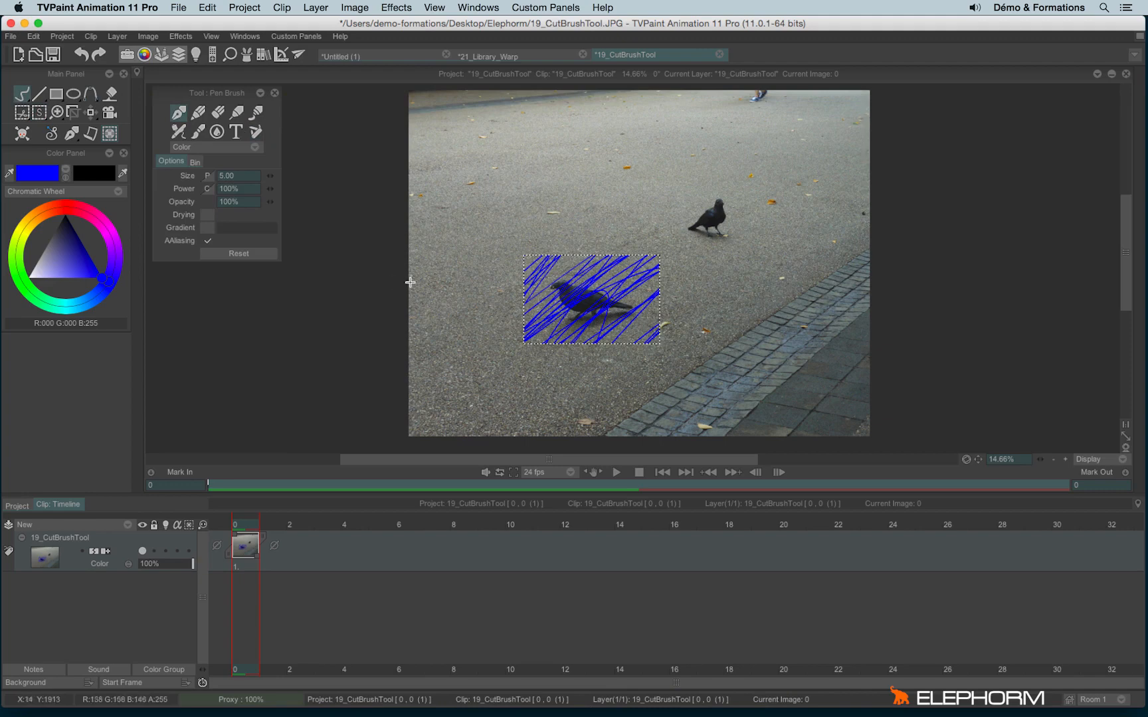
Cut the selected rectangle around the foreground crow to a new layer and view the crow layer and the photo layer in isolation.
left_click(38, 112)
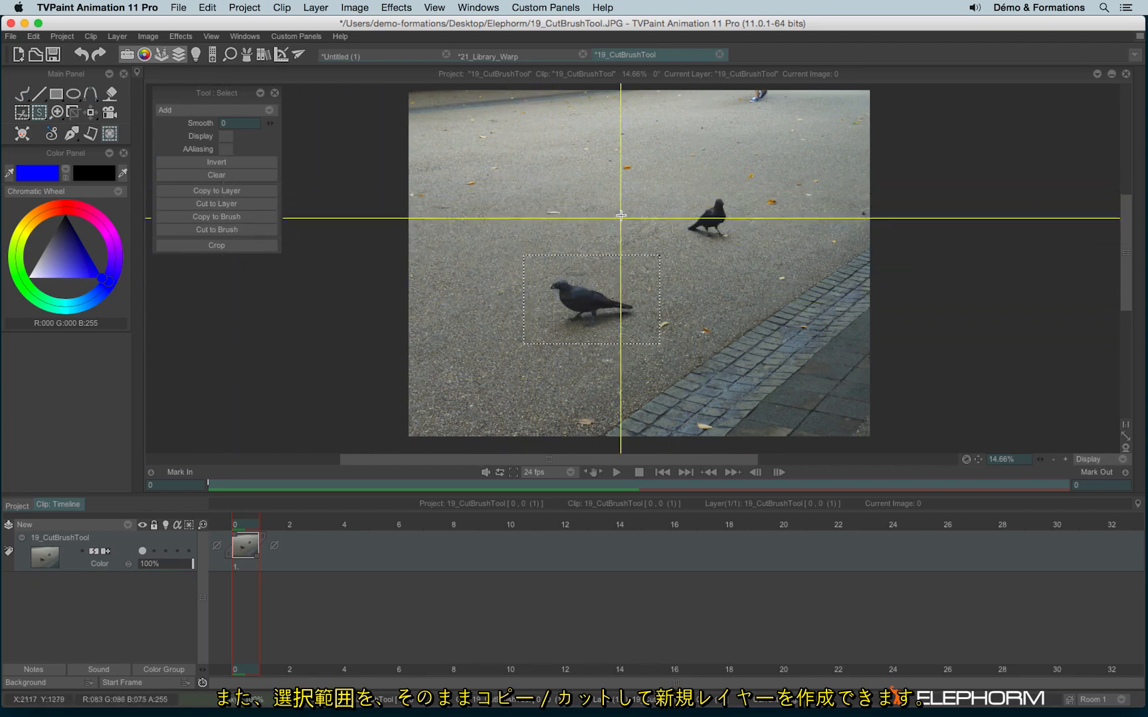
left_click(226, 205)
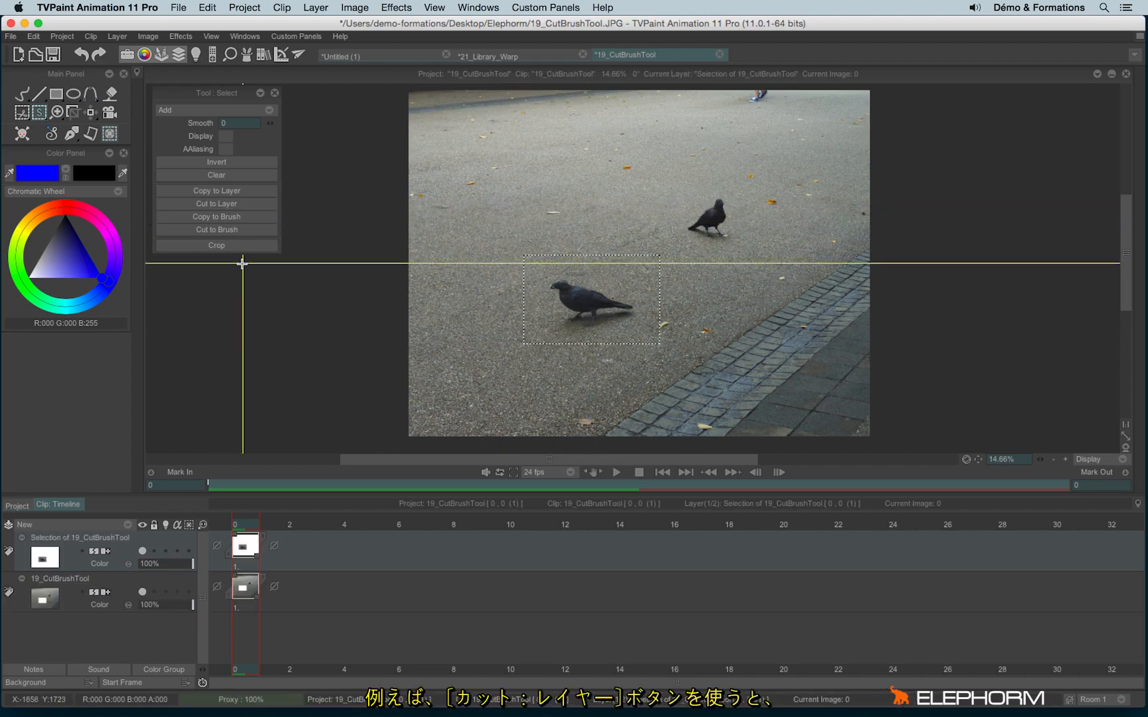
key("h")
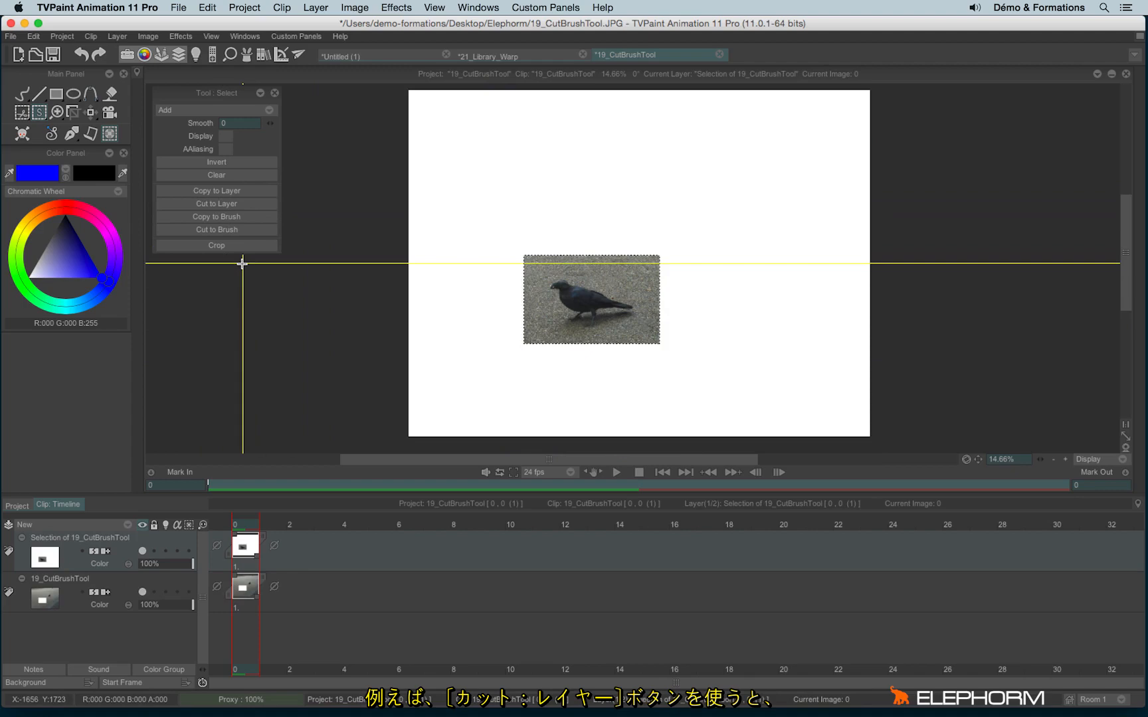
key("Down")
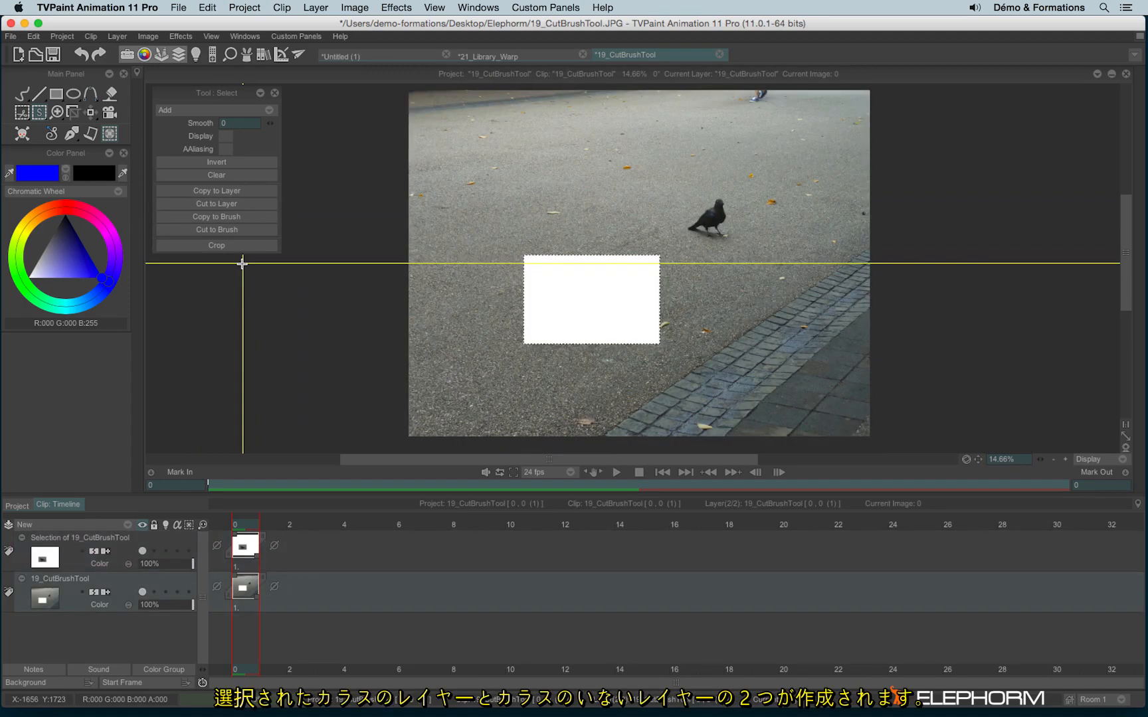
key("Up")
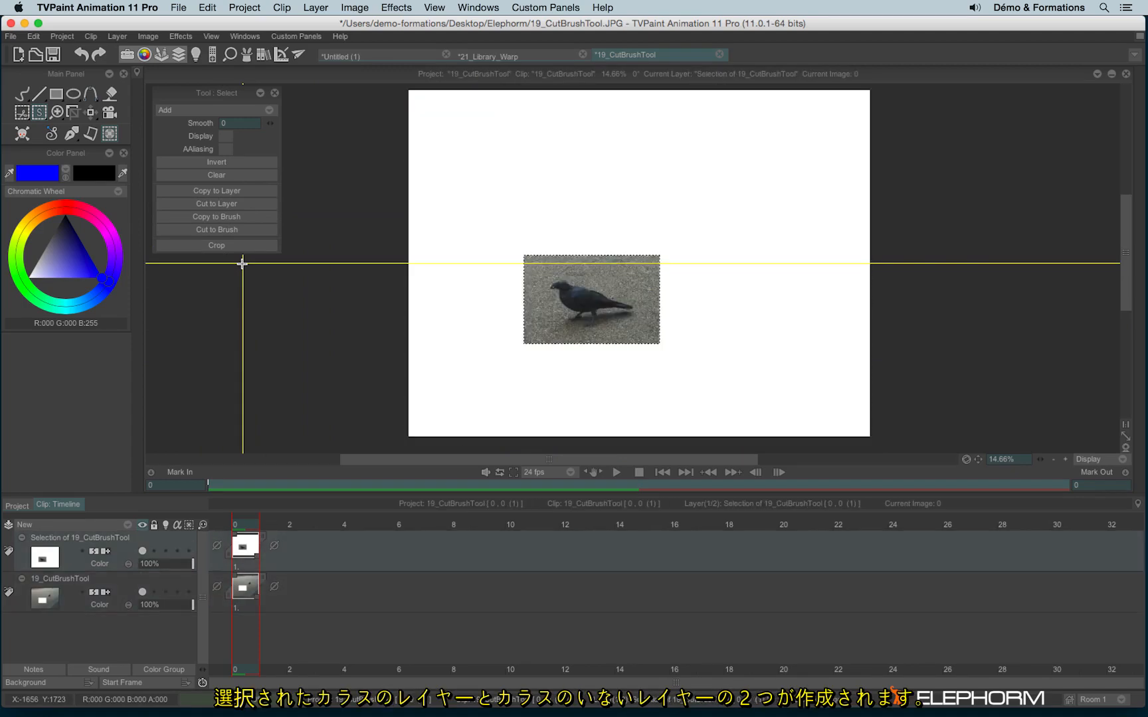
key("h")
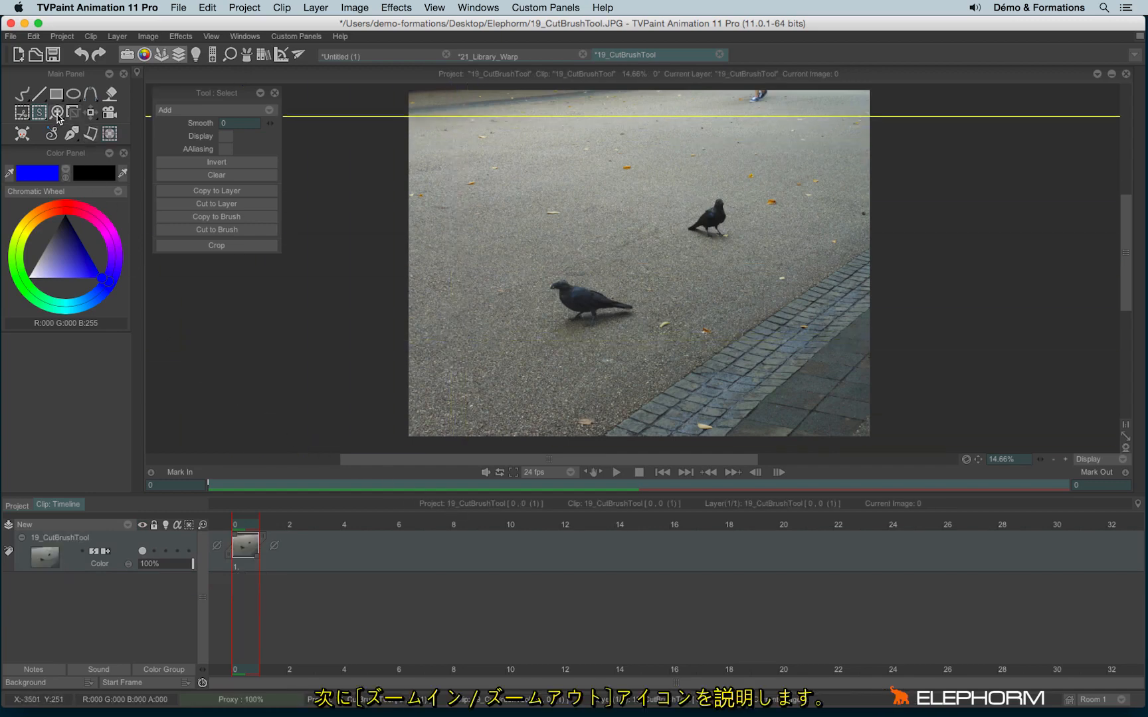
Magnify the foreground crow with the Zoom In tool, and step the canvas zoom back down to 20%.
left_click(58, 114)
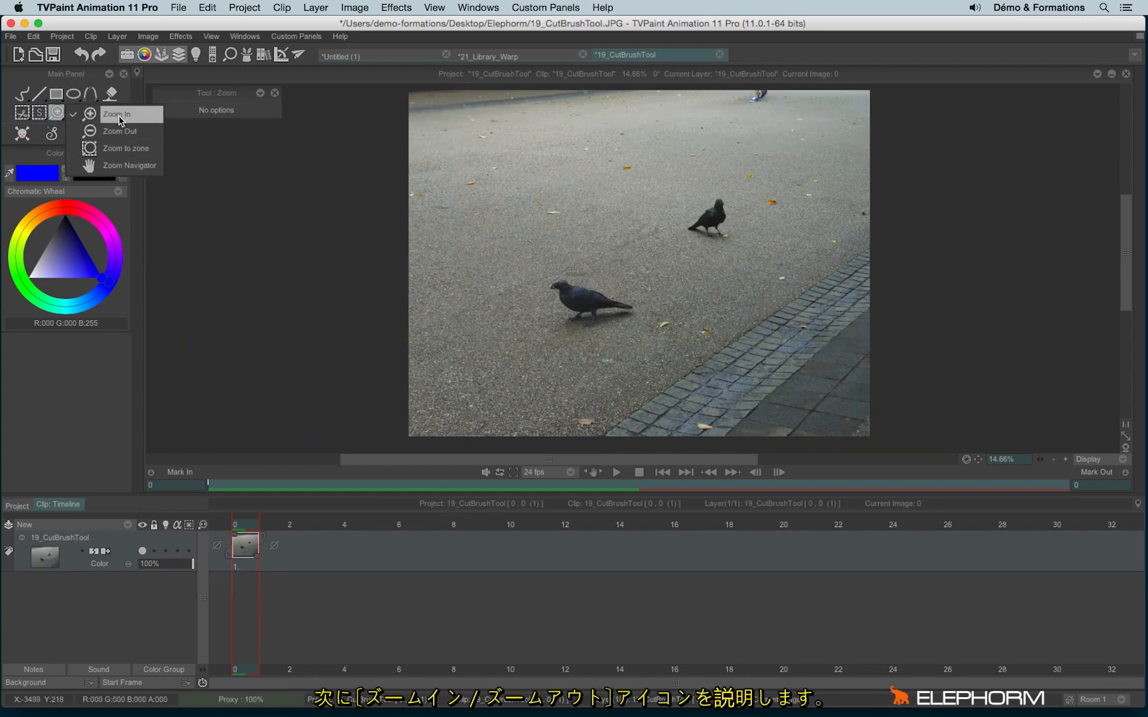
left_click(121, 119)
left_click(627, 307)
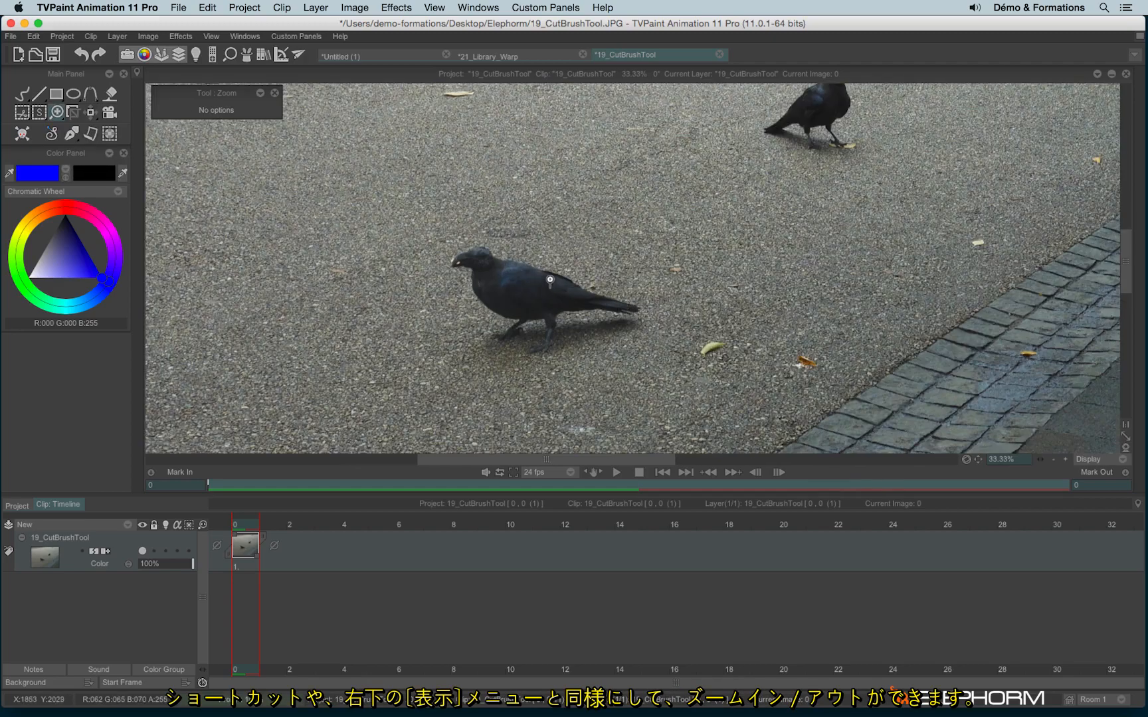
left_click(1053, 459)
left_click(1066, 460)
left_click(1053, 460)
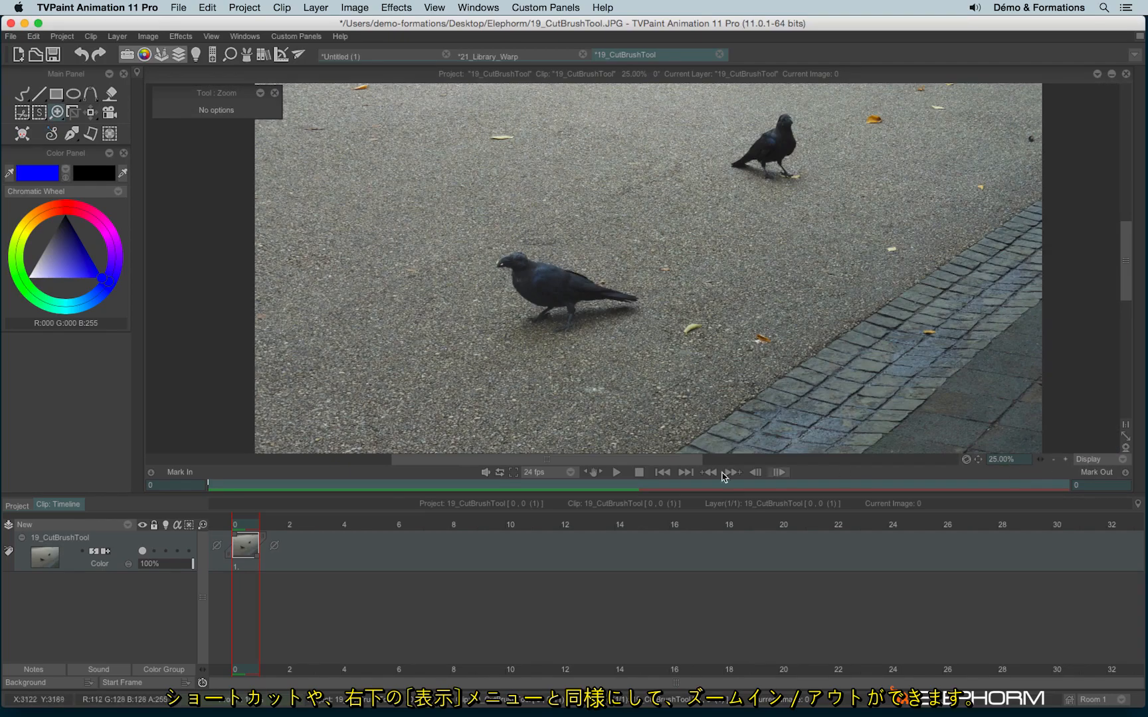
mouse_move(1038, 459)
left_mouse_down()
mouse_move(1069, 459)
mouse_move(1034, 458)
left_mouse_up()
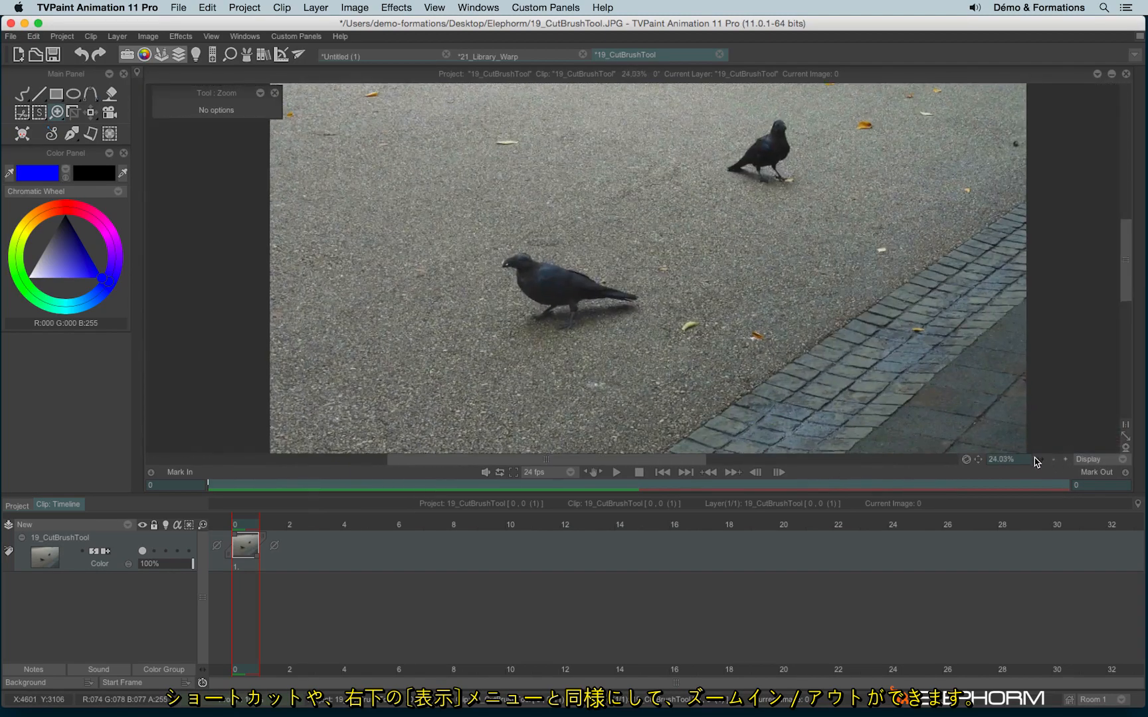
left_click(1054, 459)
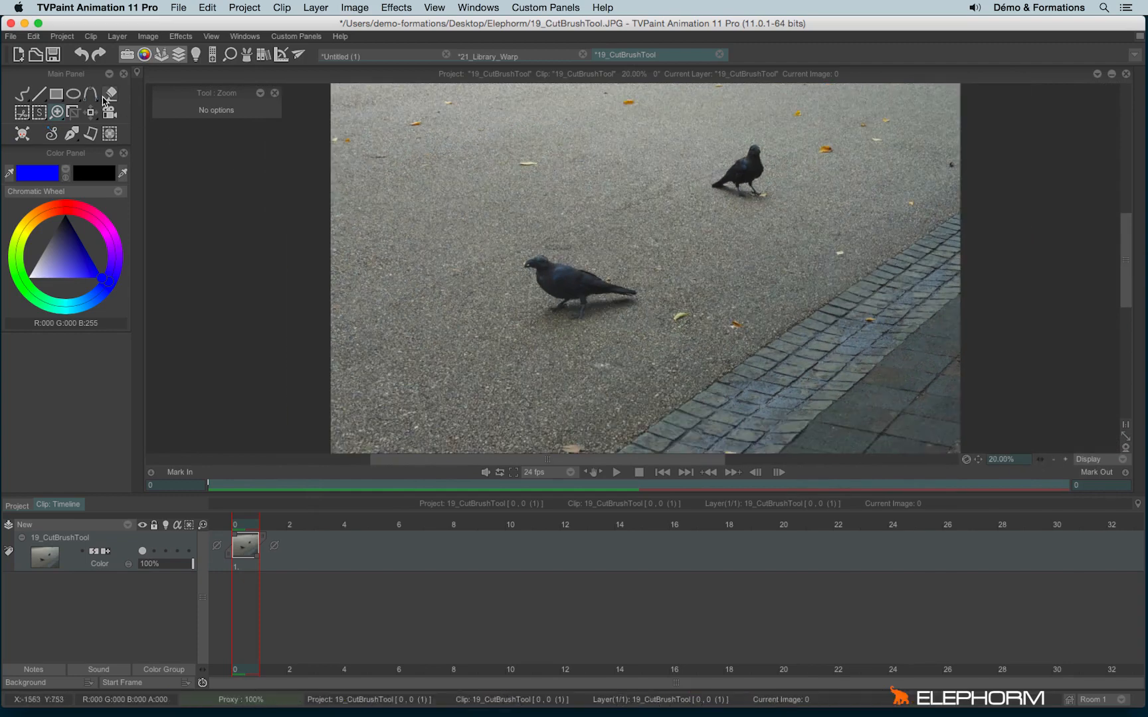
Magnify the foreground crow's beak by framing a small area around it with Zoom to zone.
left_click(59, 117)
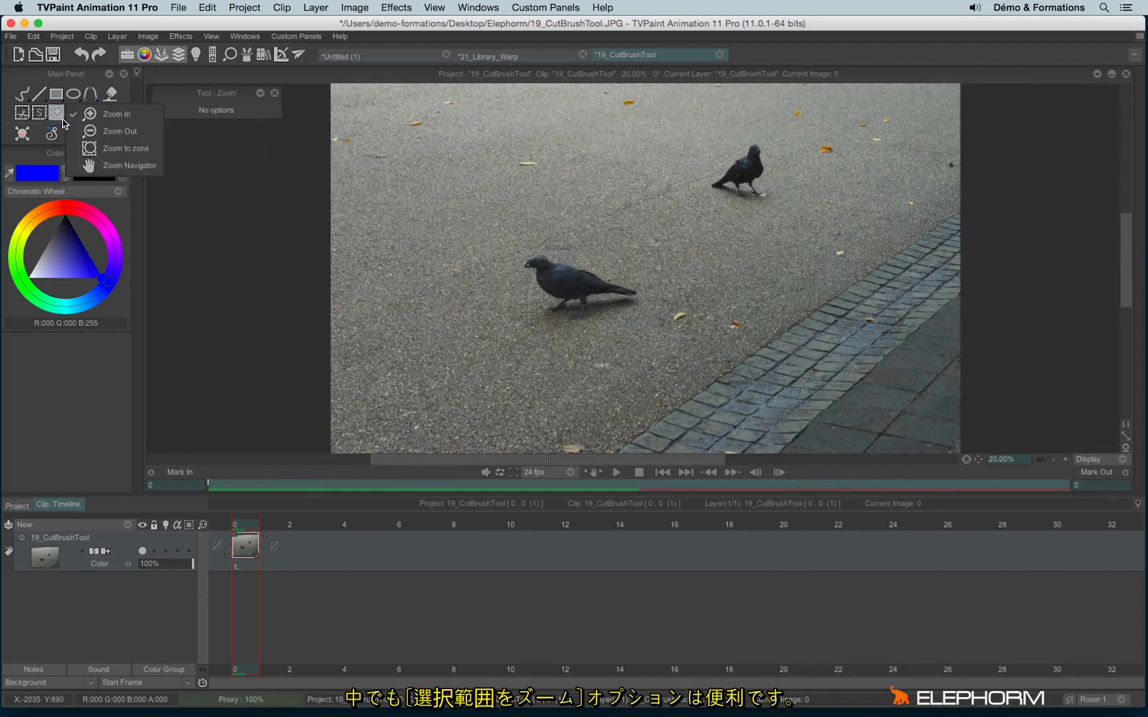
left_click(150, 154)
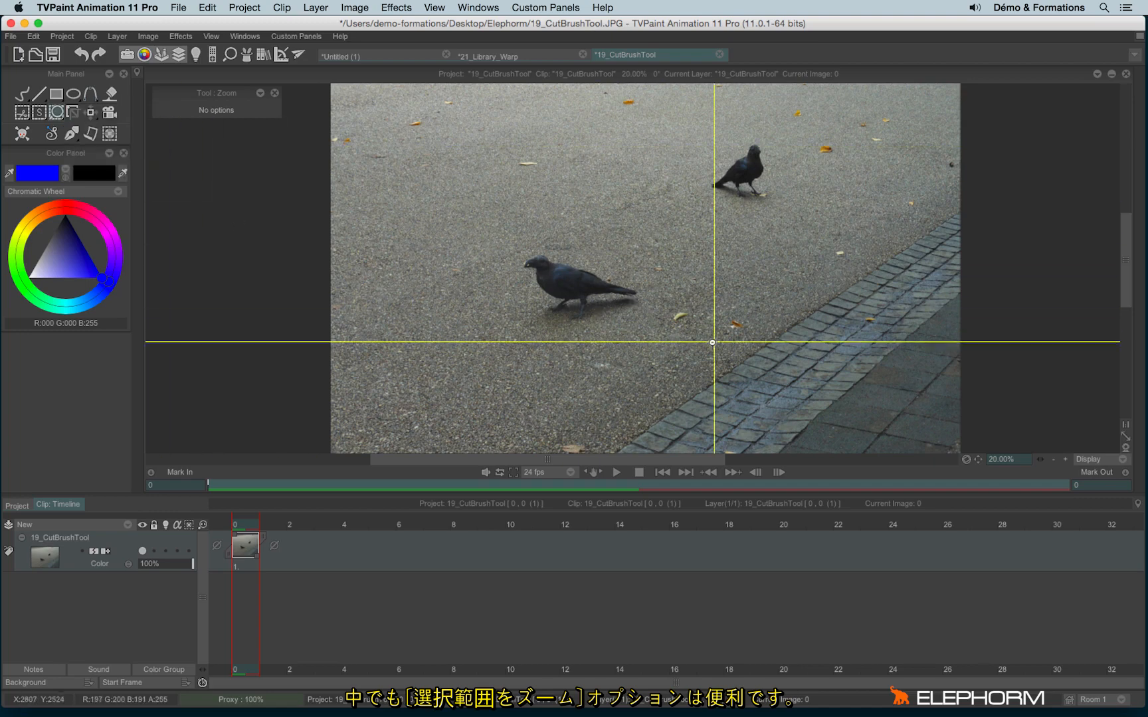
left_click_drag(594, 254, 535, 251)
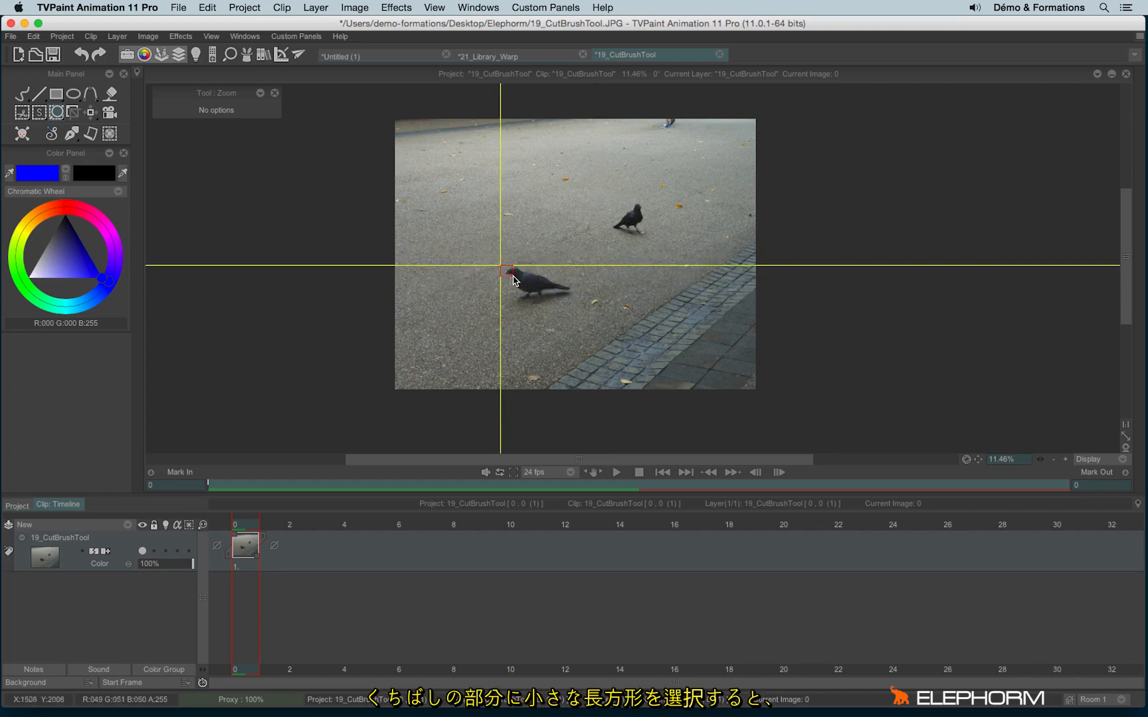
left_click_drag(514, 280, 514, 281)
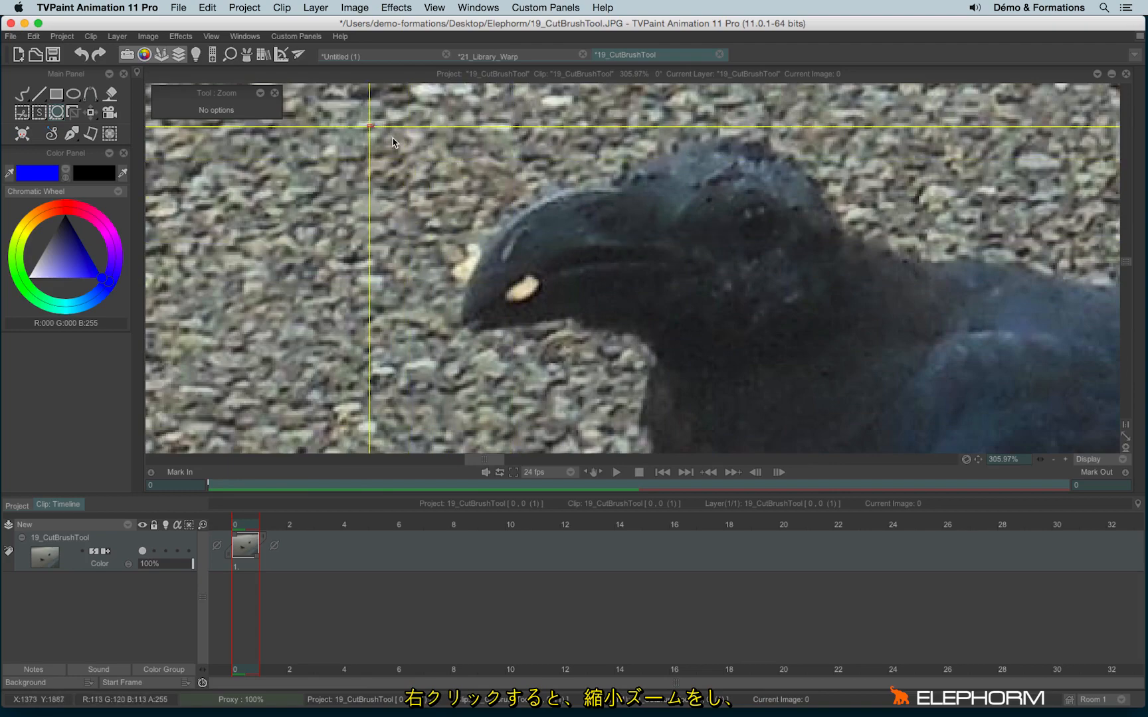
Zoom out with drawn zones, zoom back in on the crow's beak, and fit the whole photo in the view.
left_click_drag(709, 378, 712, 380)
left_click_drag(435, 182, 753, 394)
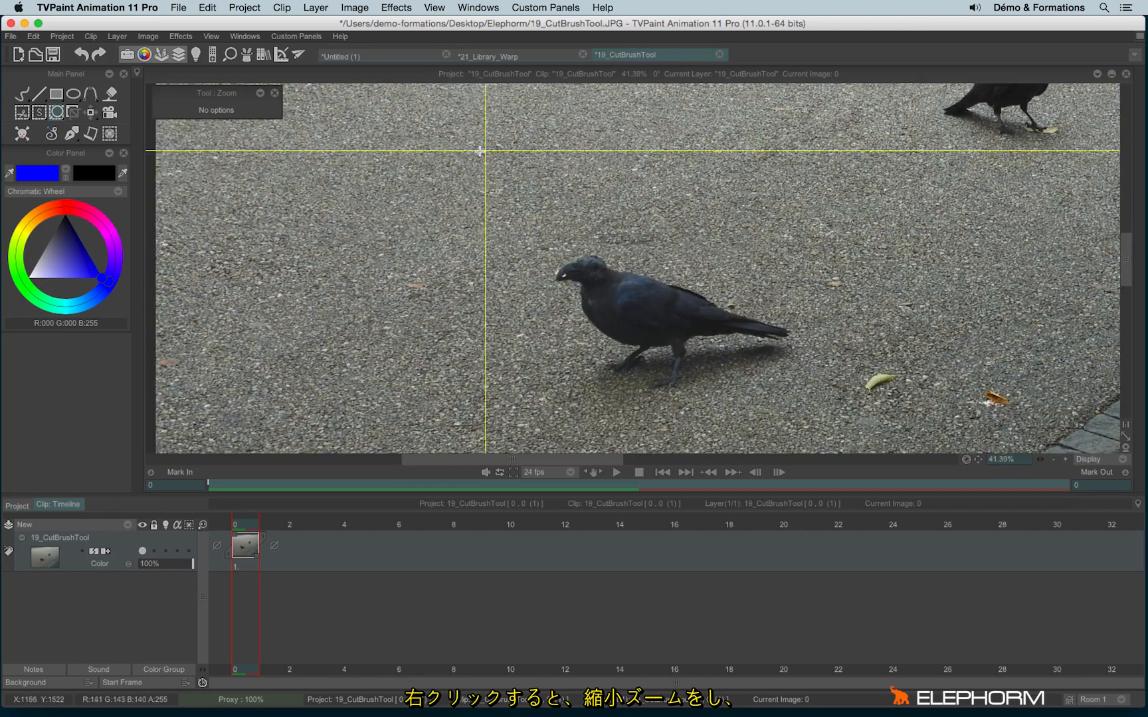
left_click_drag(485, 159, 737, 361)
left_click_drag(545, 147, 712, 338)
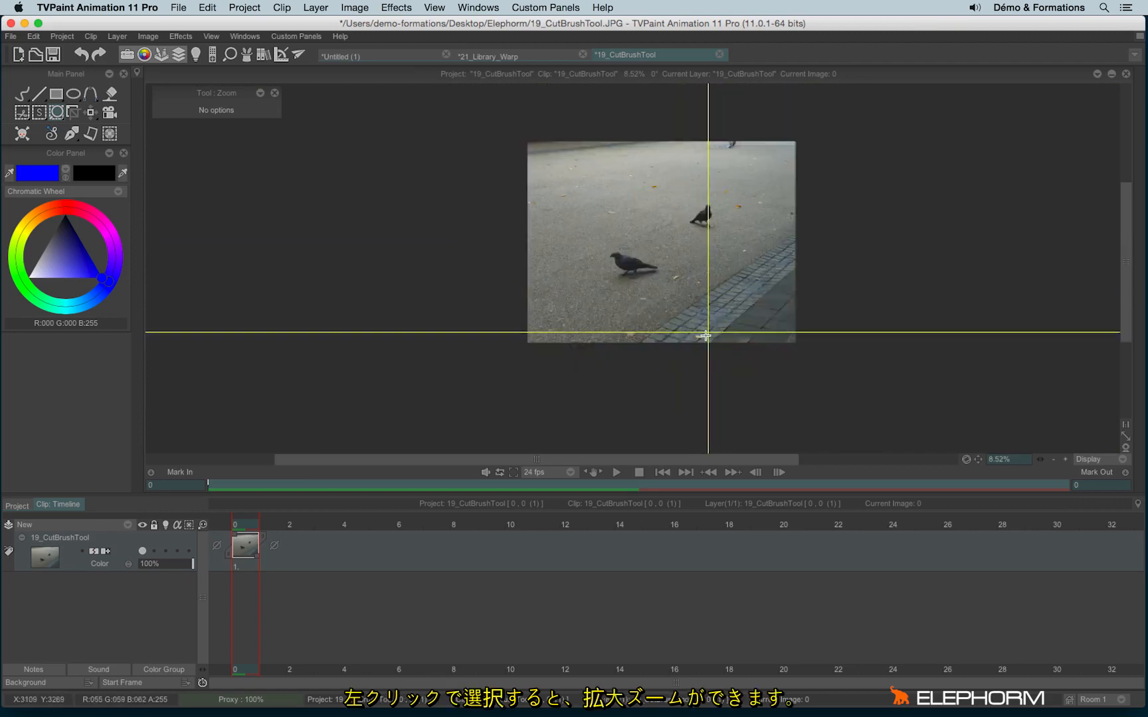
left_click(612, 257)
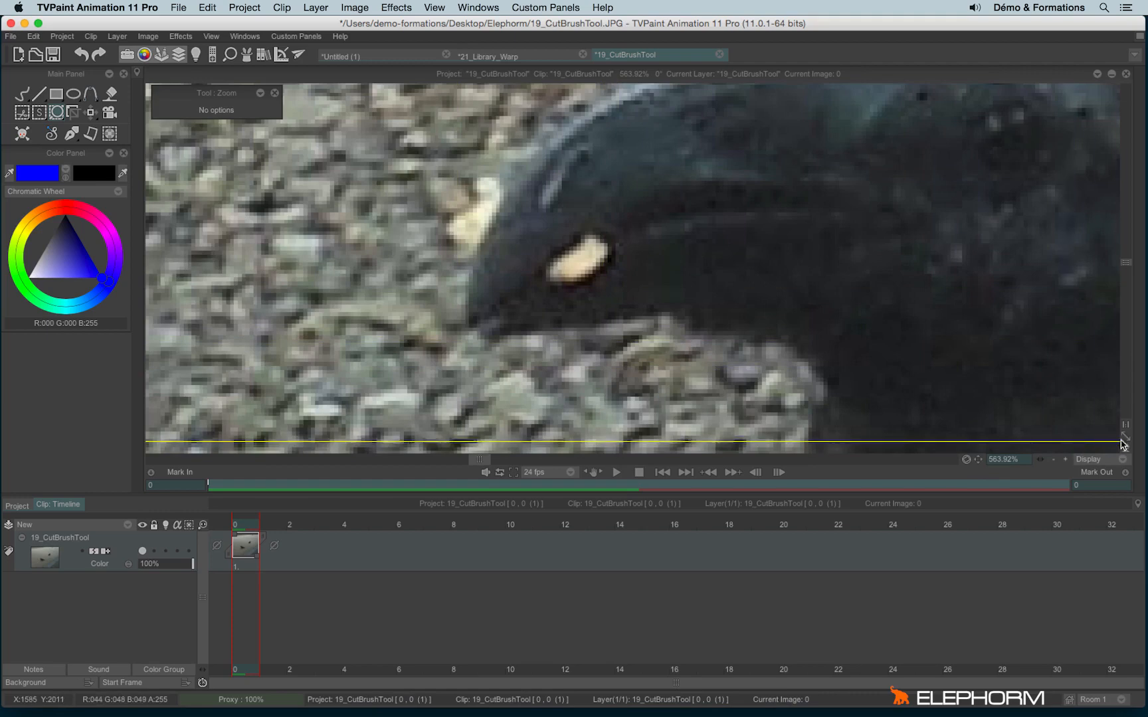
left_click(1125, 437)
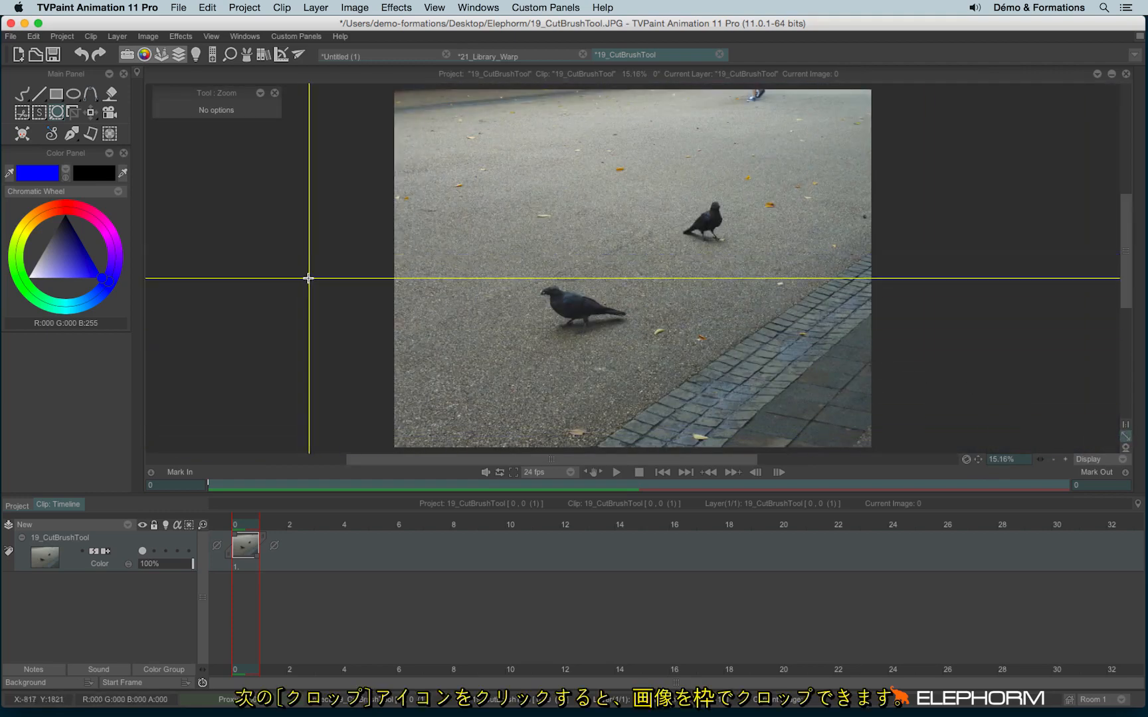
Crop the photo to about 2525 × 1894 px around both crows with Lock Aspect enabled, close the cropped project and return to 19_CutBrushTool.
left_click(72, 115)
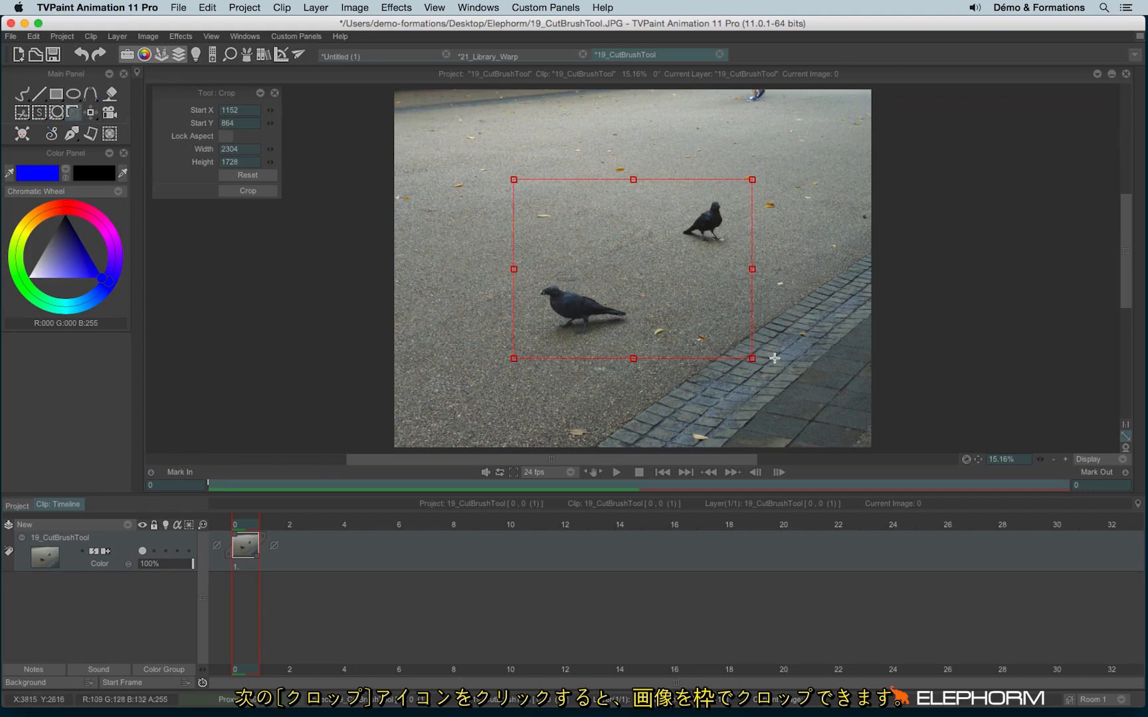
left_click_drag(784, 337, 679, 337)
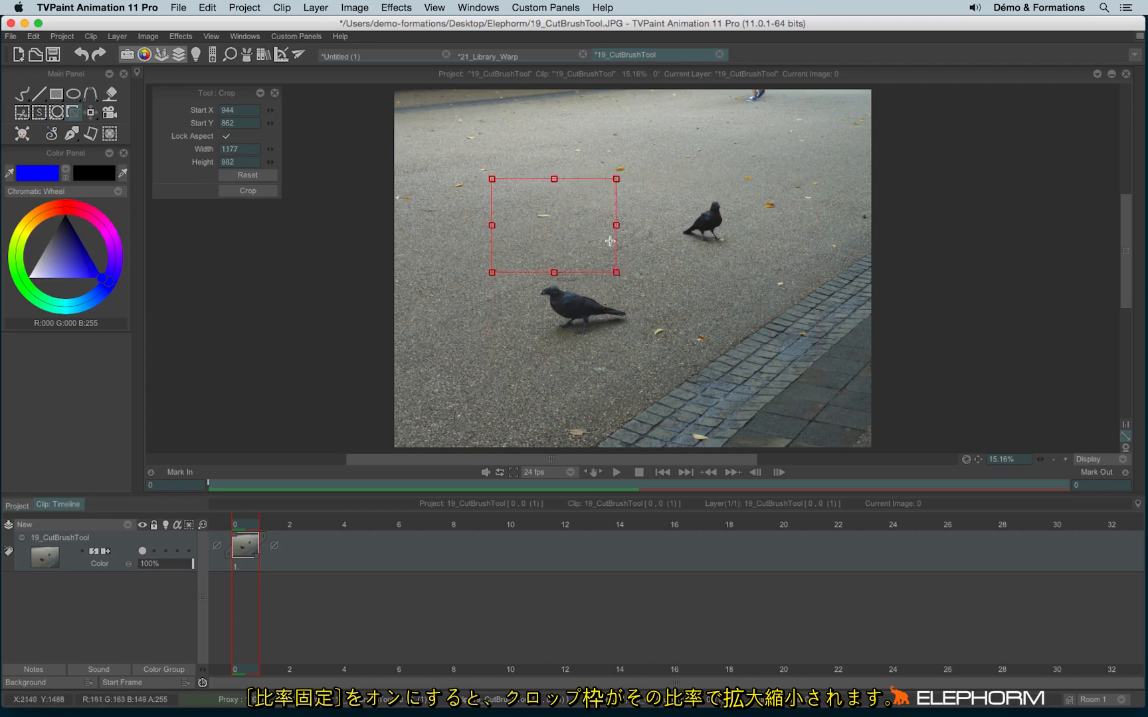
left_click_drag(759, 335, 706, 378)
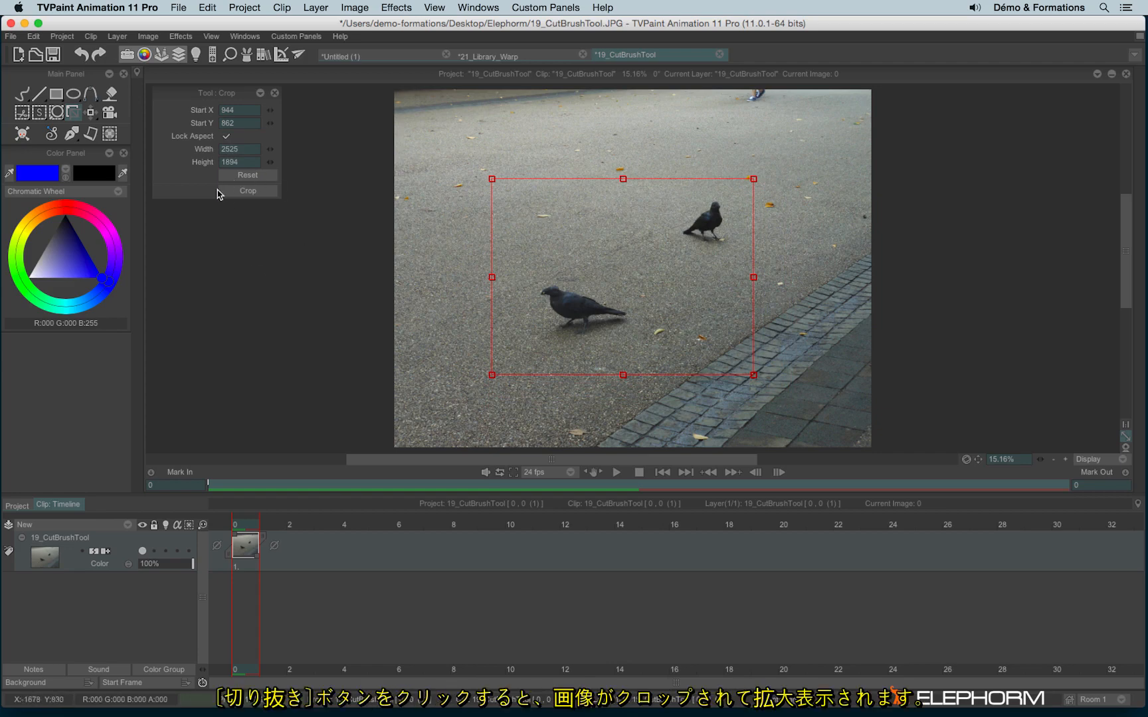
left_click(246, 192)
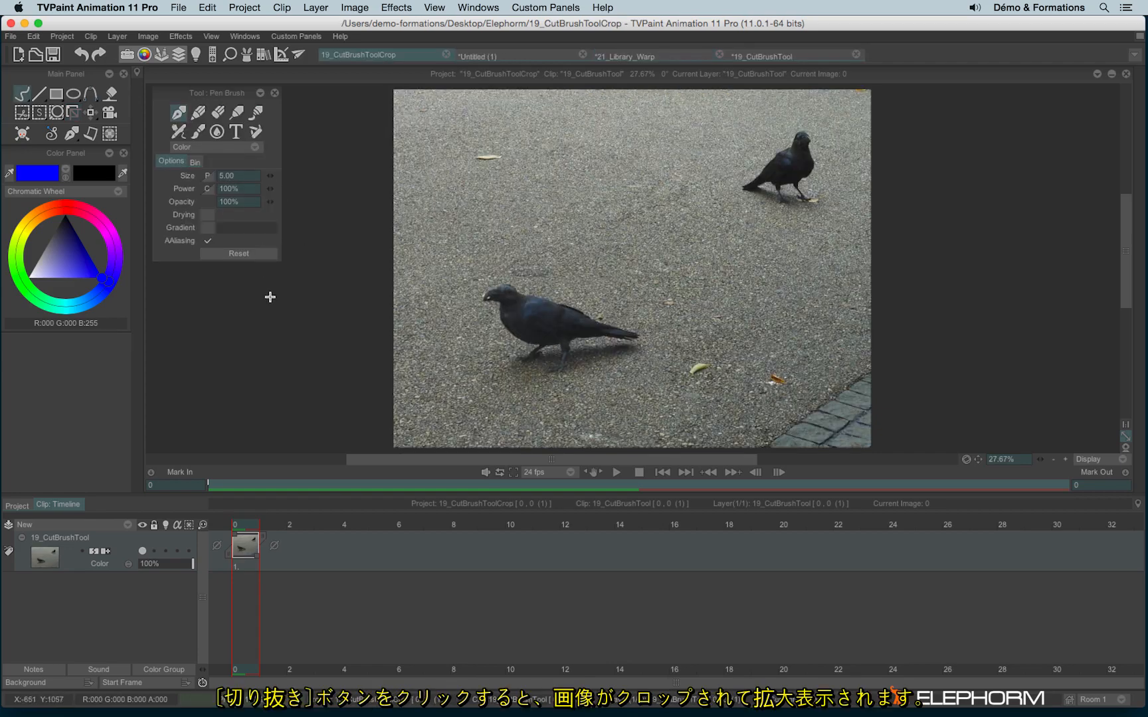
left_click(445, 54)
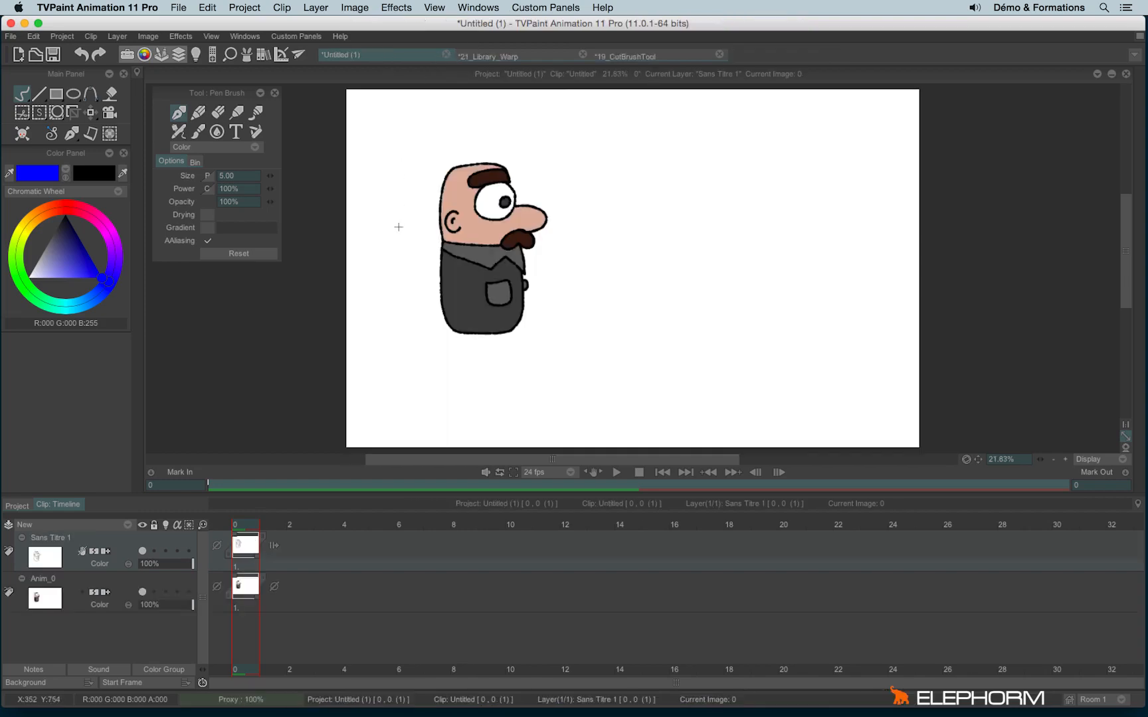
left_click(615, 56)
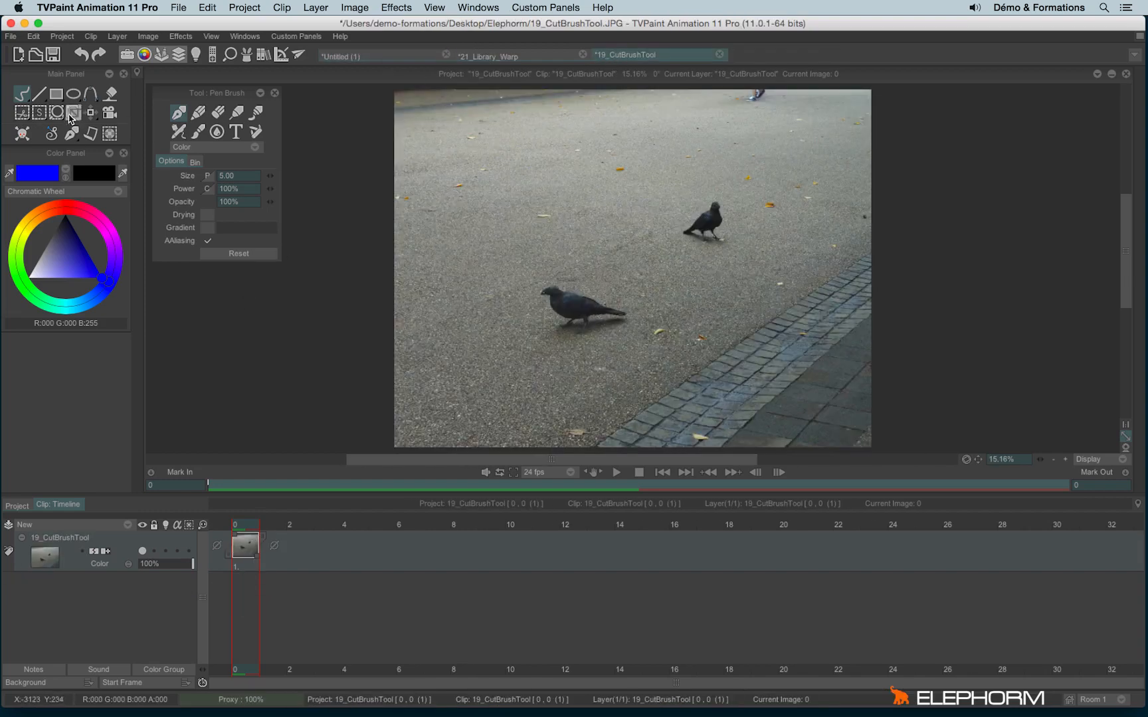
Move the photo partly out of the frame and back with the Panning tool in Shift mode, and undo both moves.
left_click(90, 113)
left_click(125, 114)
left_click(91, 110)
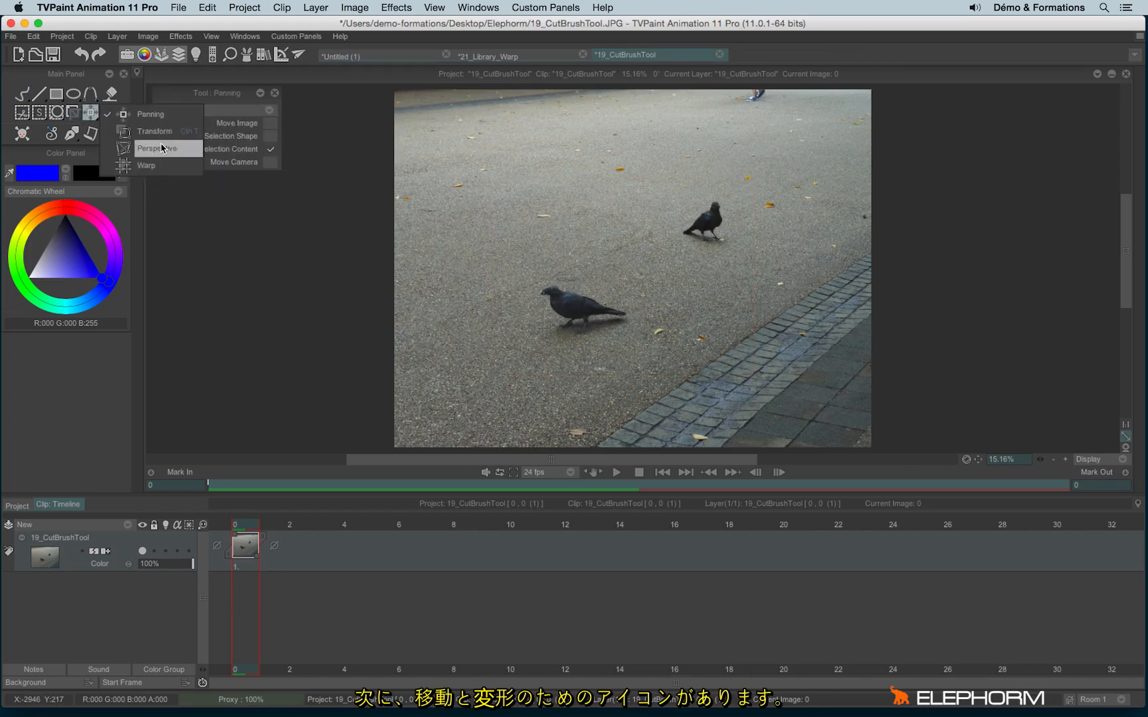
left_click(159, 117)
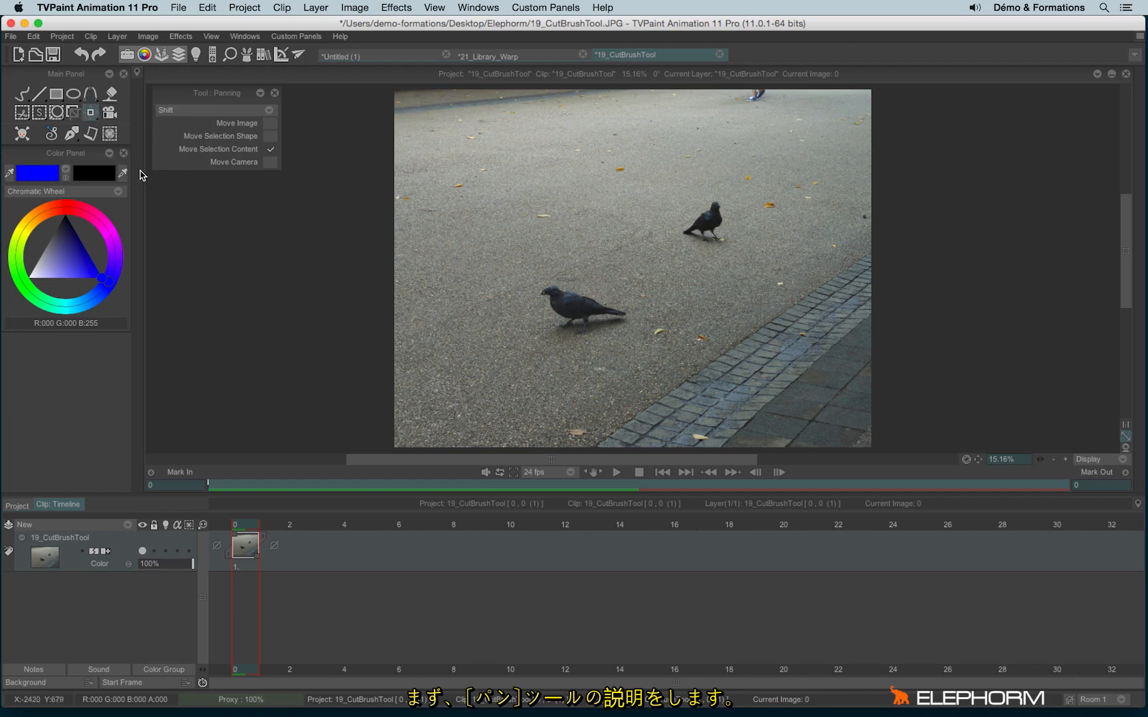
left_click_drag(674, 289, 948, 313)
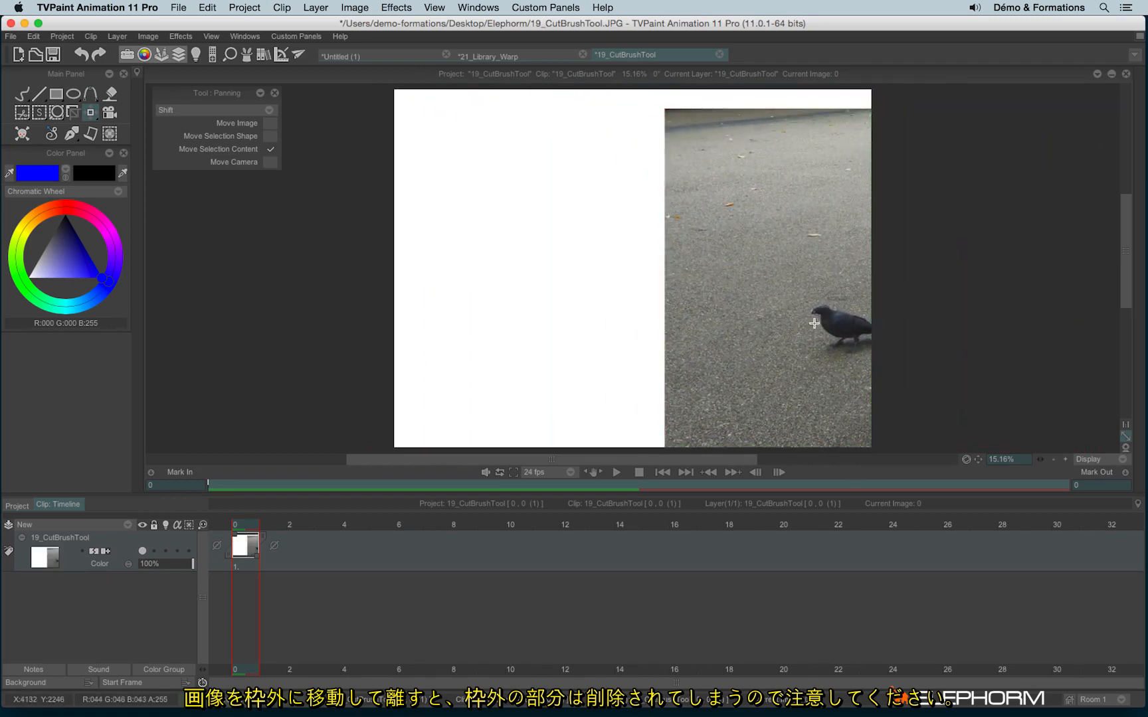
left_click_drag(814, 324, 595, 312)
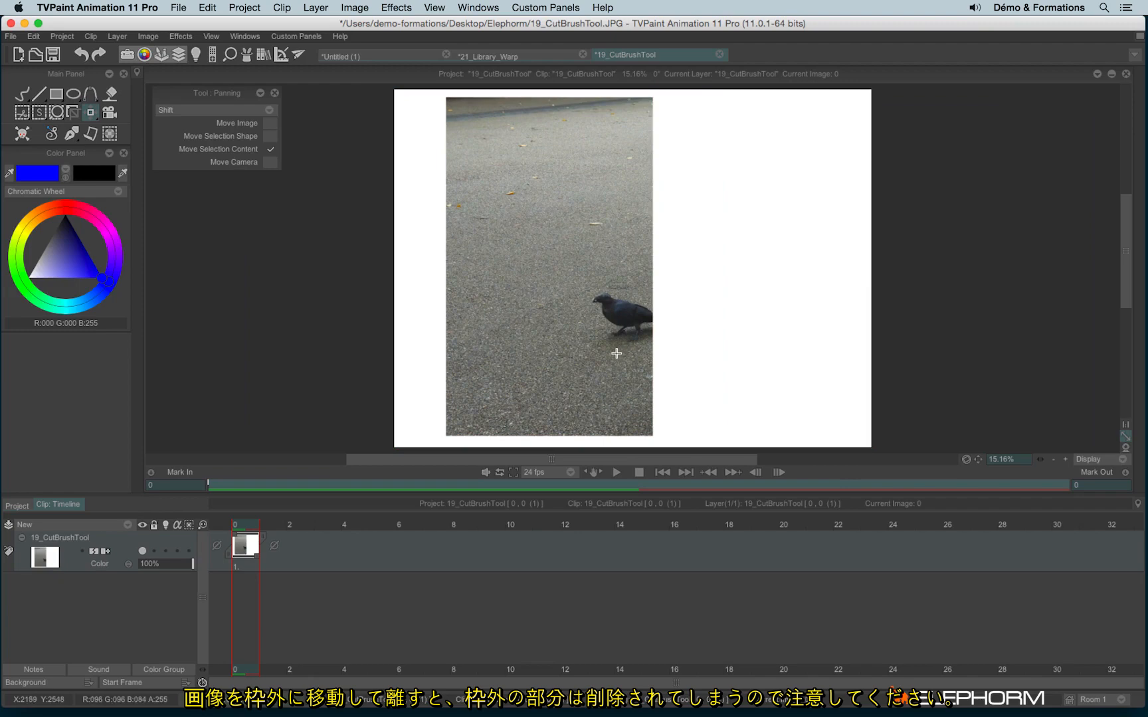
key("ctrl+z")
key("ctrl+z")
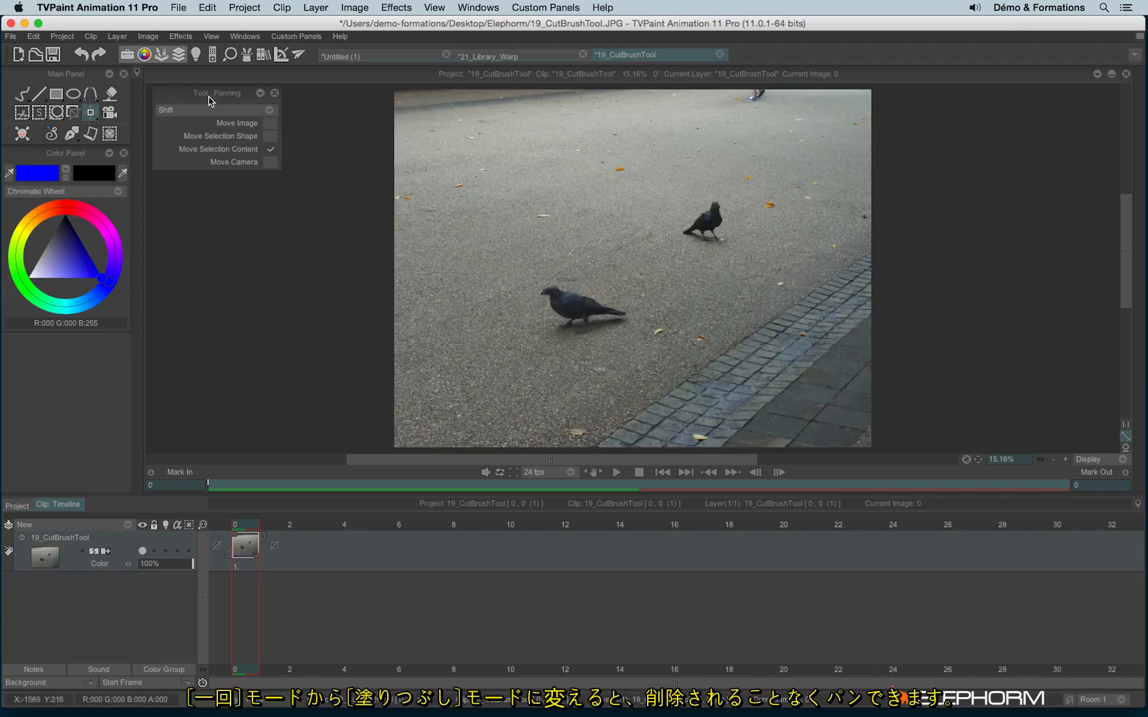
Switch the Panning mode to Fill, shift the photo so it wraps around the frame, and undo the shift.
left_click(176, 116)
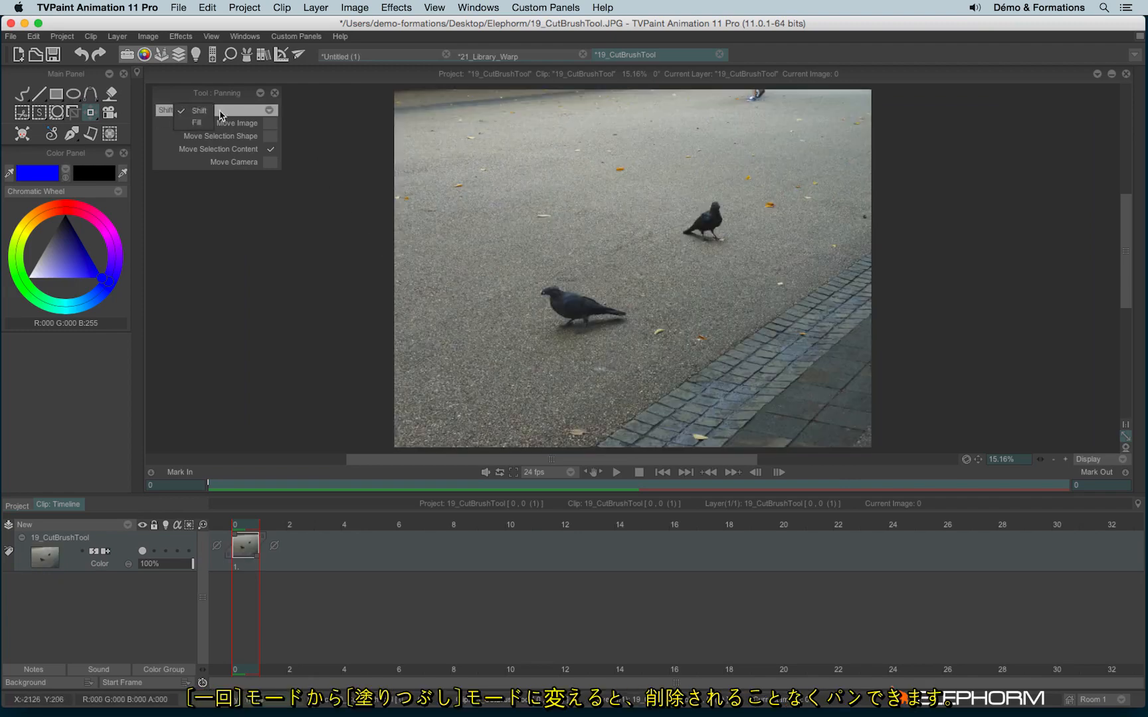
left_click(216, 129)
left_click_drag(663, 263, 399, 412)
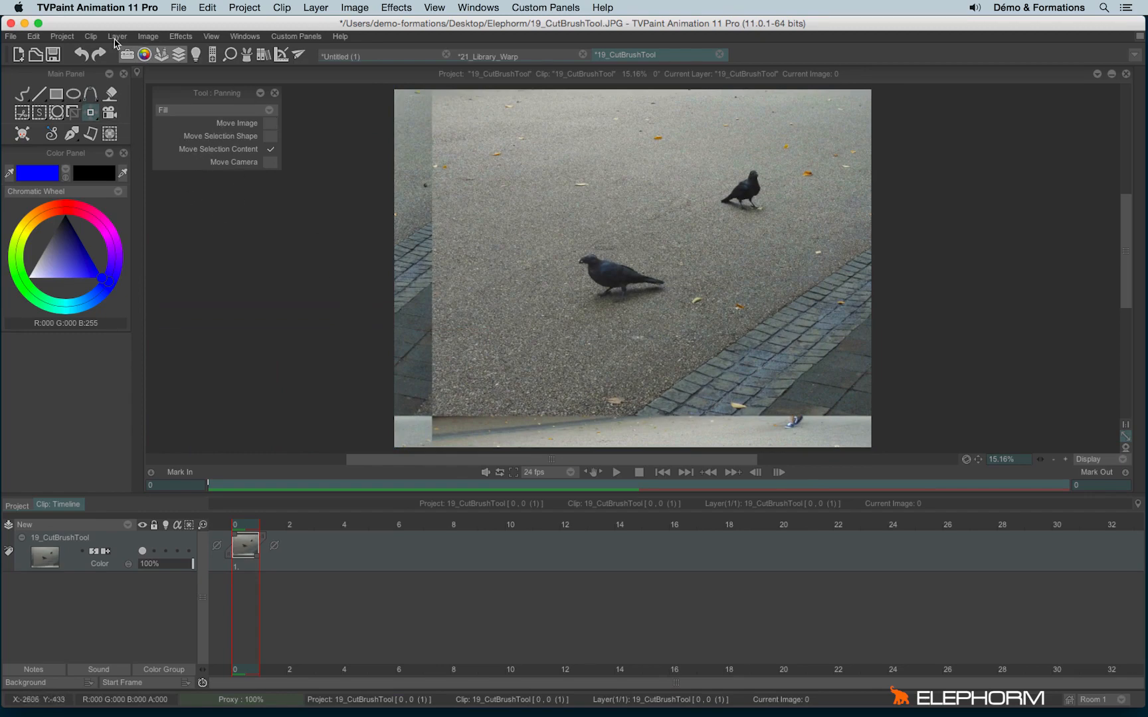
left_click(81, 56)
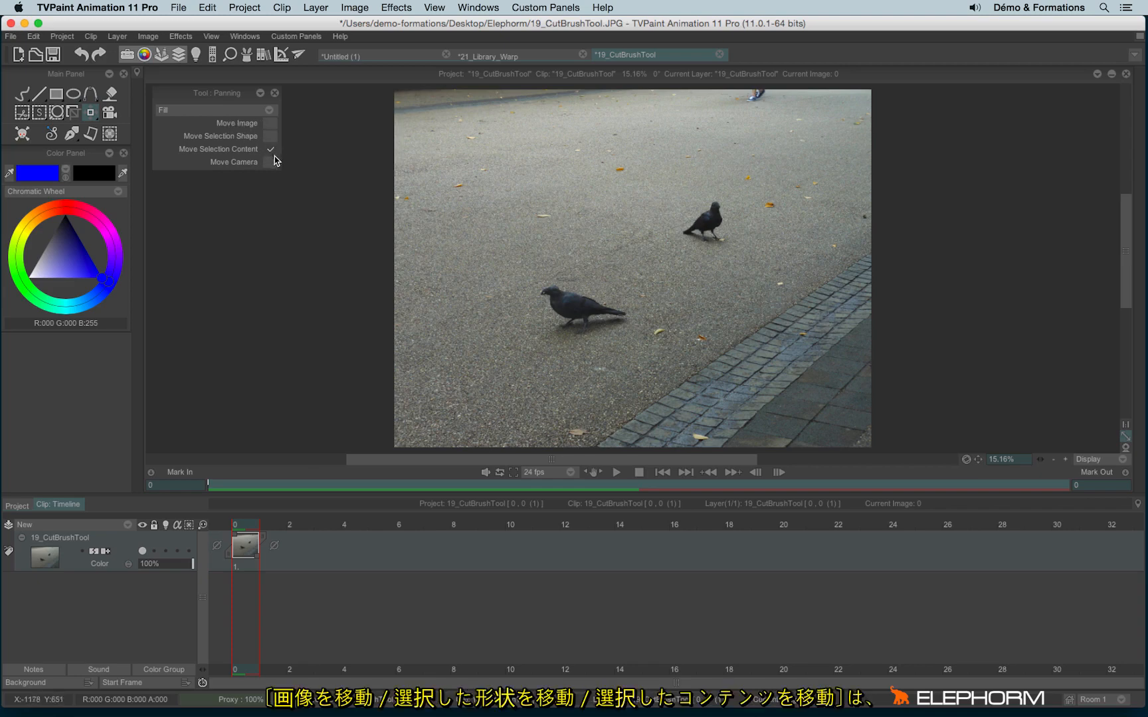
Select a rectangle around the front crow and move the whole photo using the Panning tool's Move Image option.
left_click(38, 112)
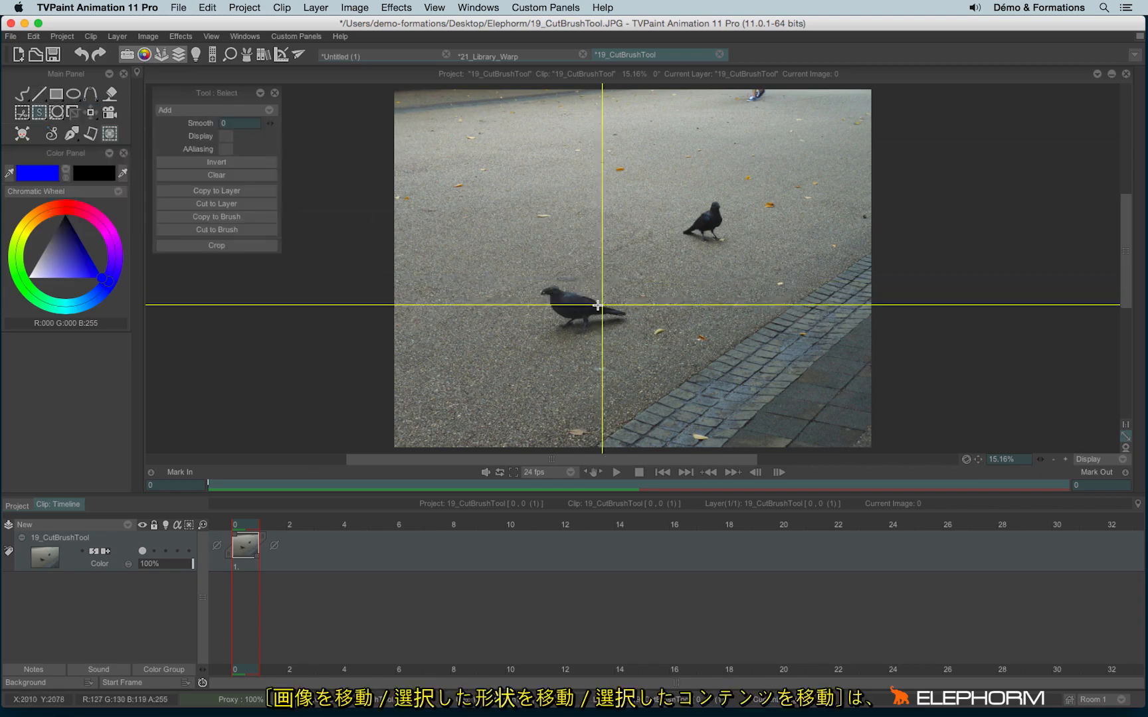
left_click_drag(517, 262, 639, 348)
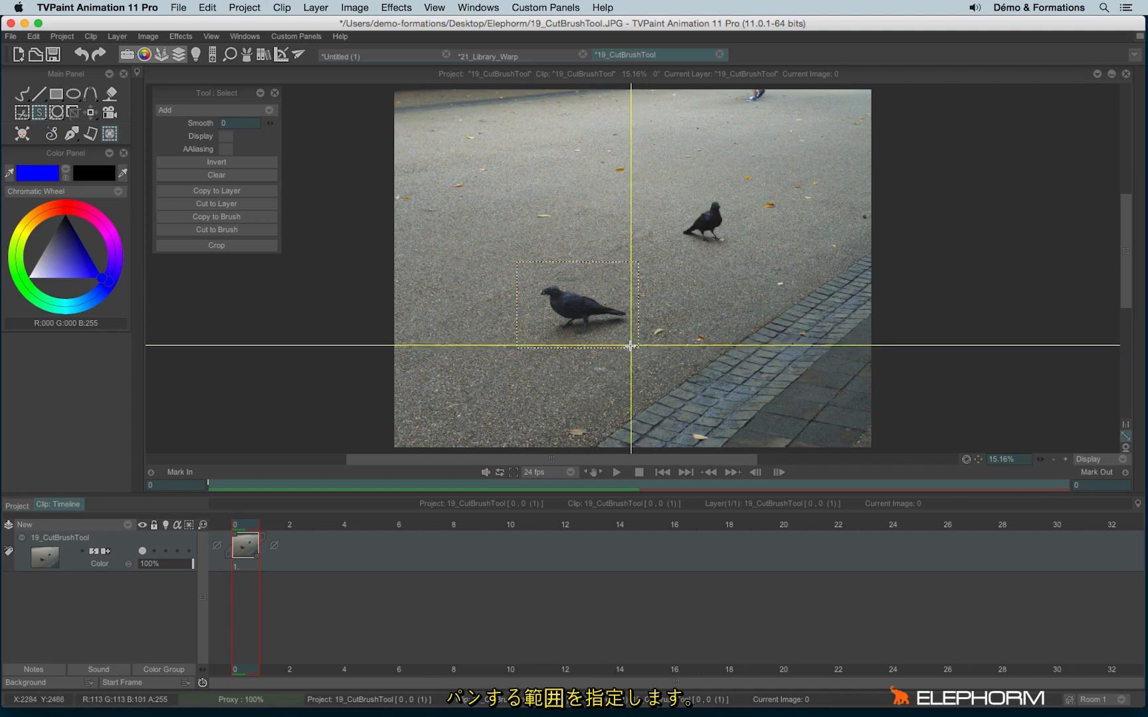
left_click(90, 112)
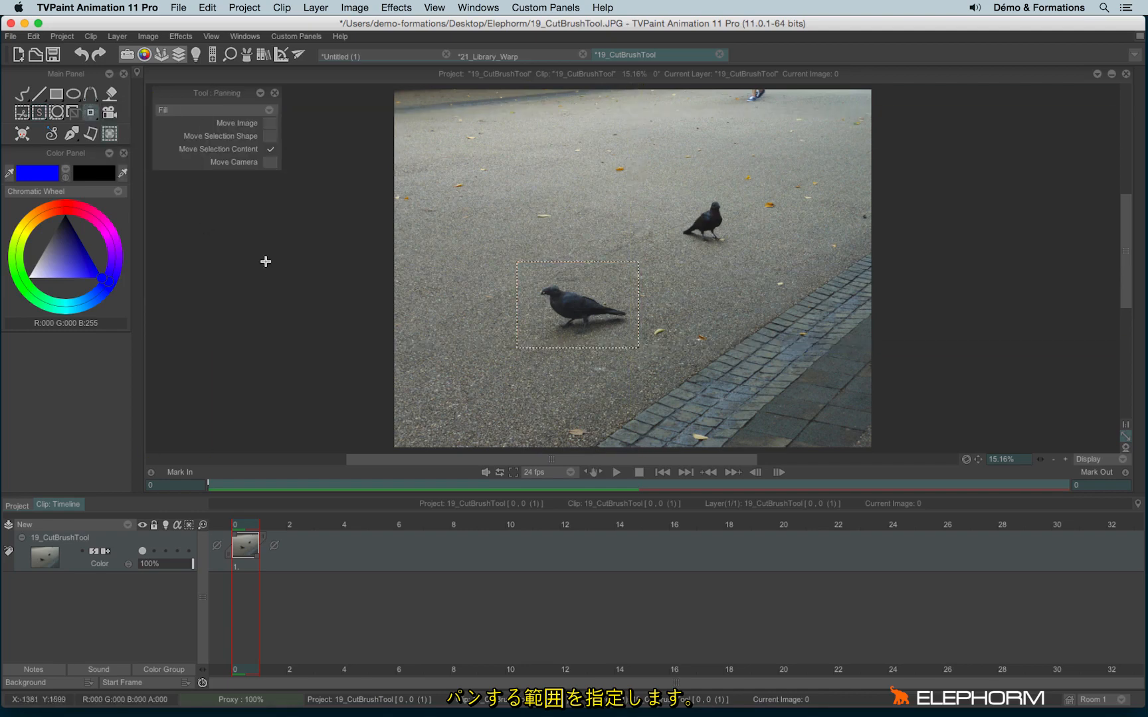
left_click(271, 124)
left_click_drag(705, 267, 459, 278)
Move the selection outline with Move Selection Shape, shift the selected crow slightly with Move Selection Content, and undo the moves.
left_click(270, 136)
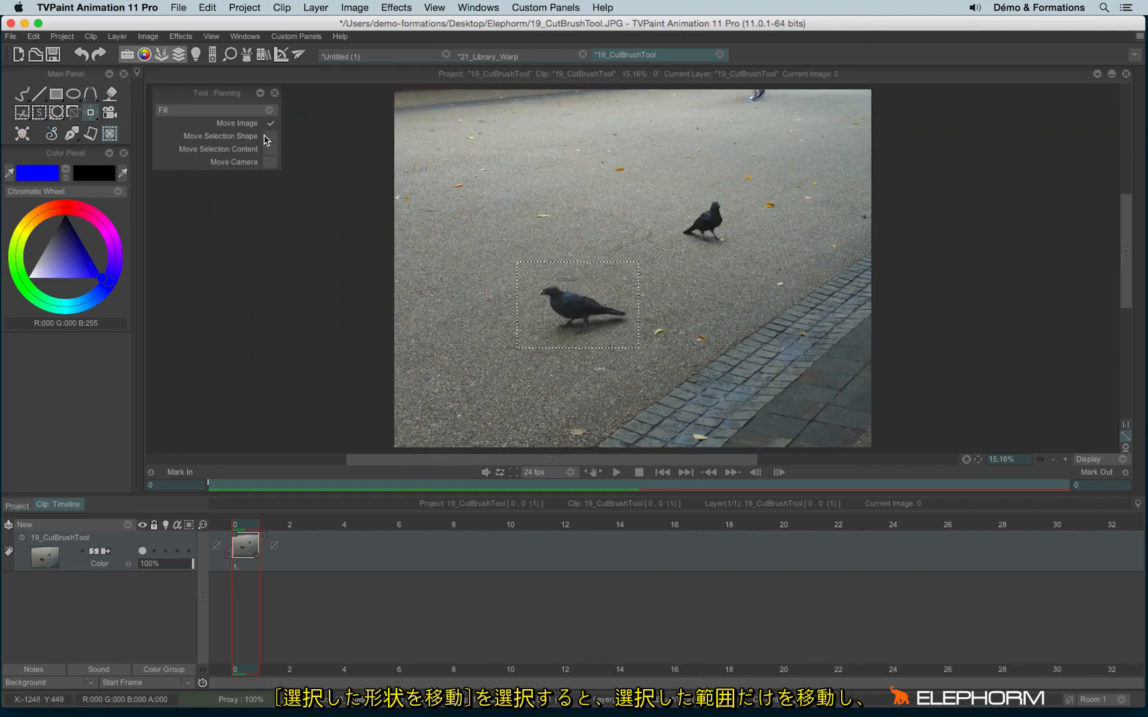
left_click_drag(575, 239, 581, 313)
left_click(270, 149)
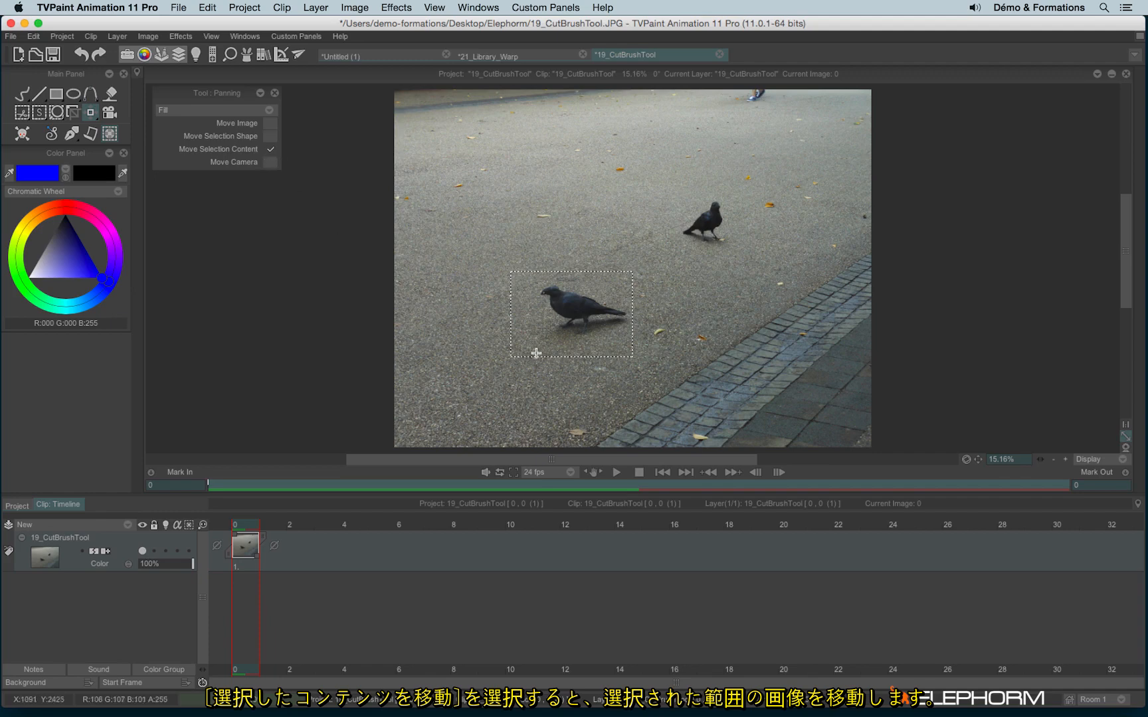
mouse_move(569, 315)
left_mouse_down()
mouse_move(590, 332)
mouse_move(727, 299)
mouse_move(677, 180)
mouse_move(587, 380)
mouse_move(717, 299)
mouse_move(572, 192)
mouse_move(531, 256)
mouse_move(563, 323)
left_mouse_up()
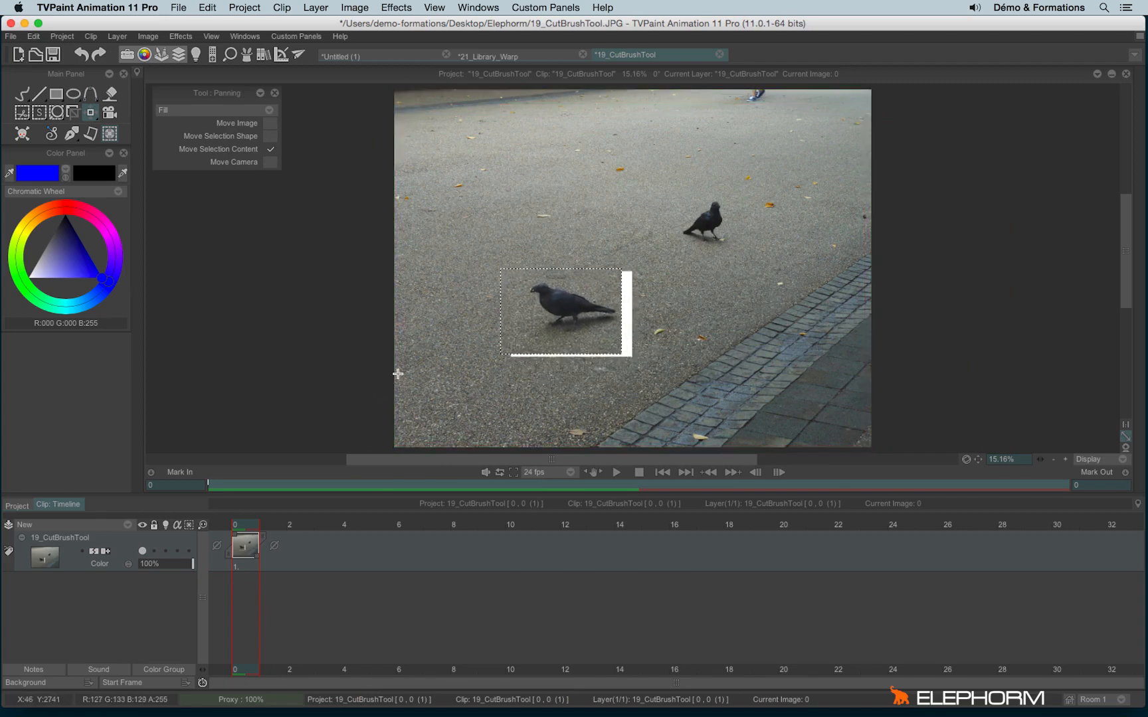
key("ctrl+z")
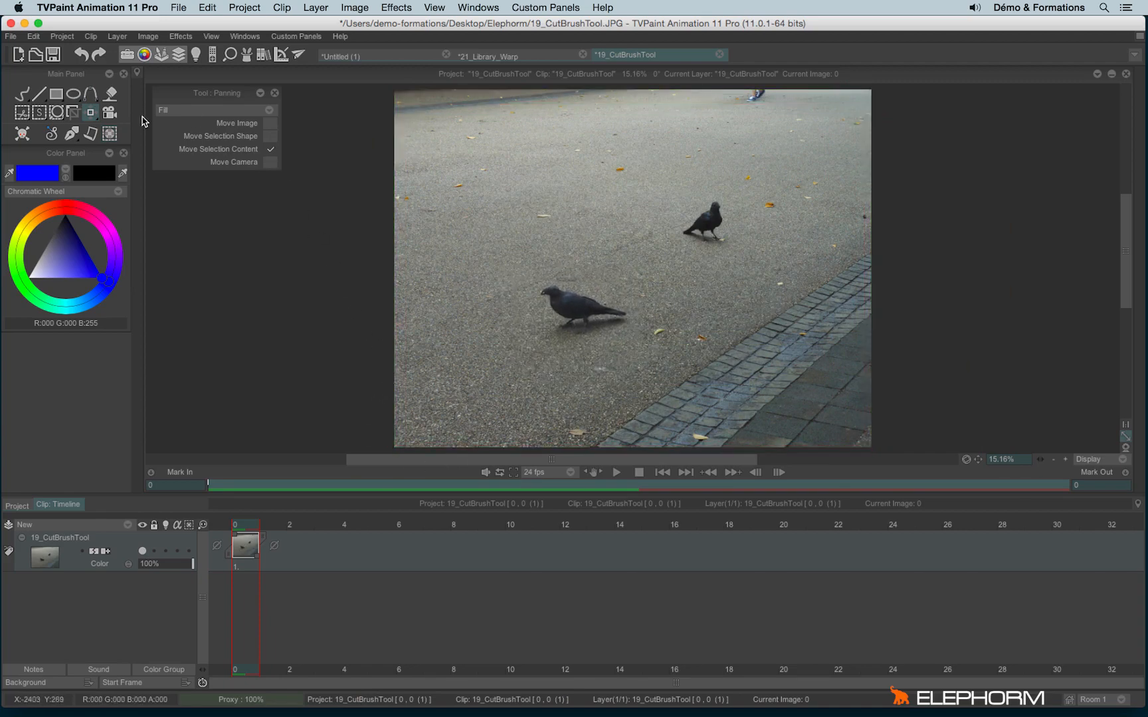
Switch from Panning to the Transform tool and move the photo to an offset of about 1620, -4 and back to about 116, 226.
left_click(92, 114)
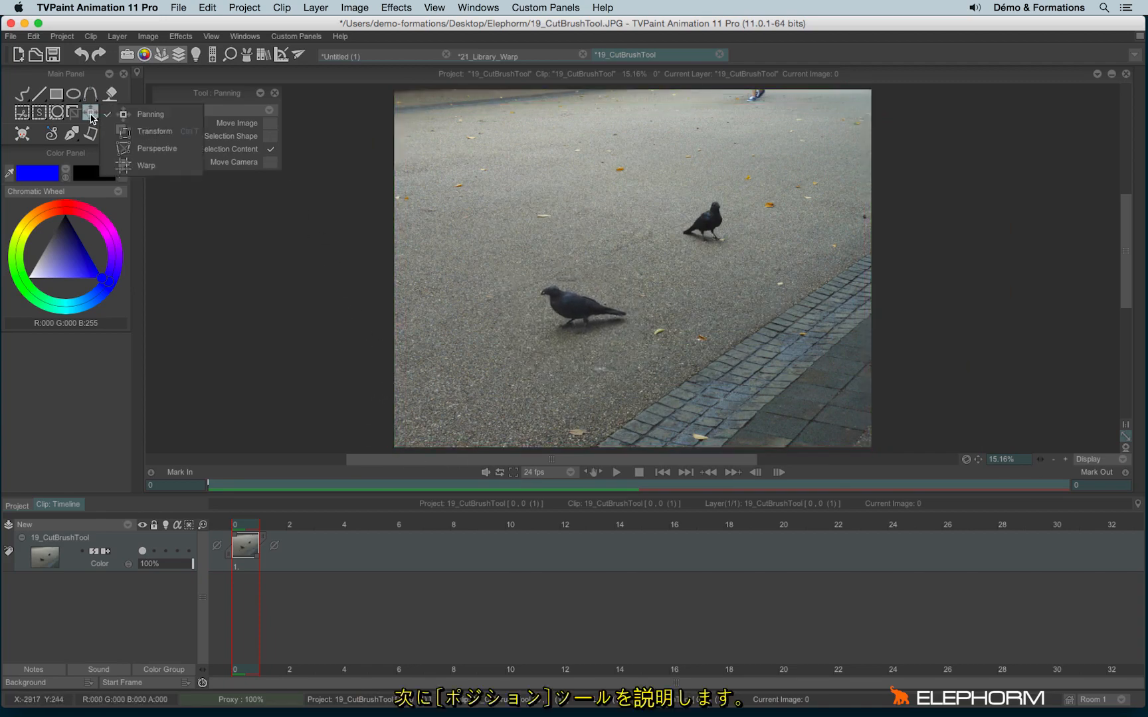
left_click(203, 133)
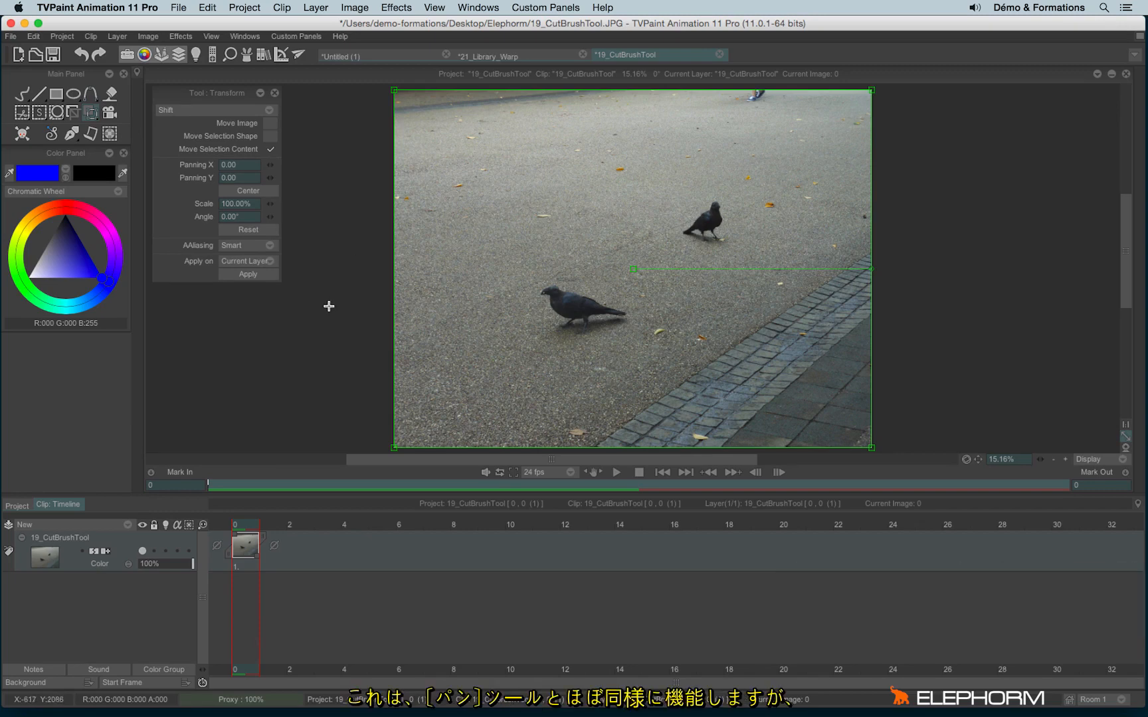
left_click_drag(628, 272, 796, 265)
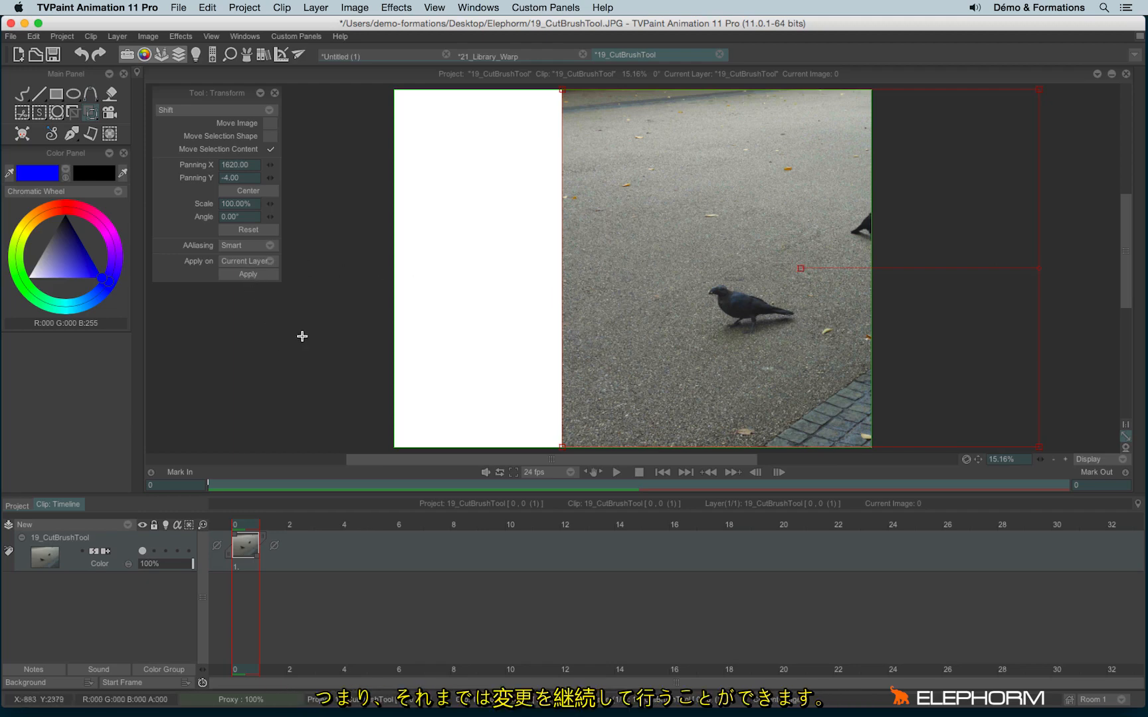
left_click_drag(802, 275, 642, 292)
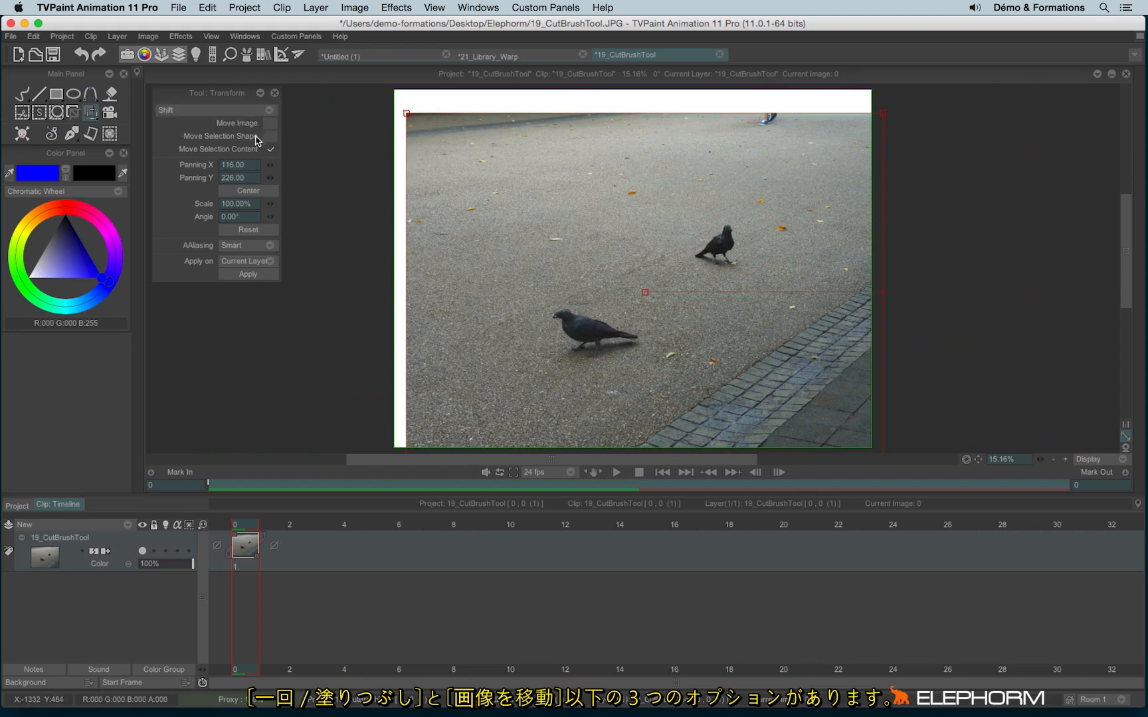
Set the transform's Panning X to about 255 and Panning Y to about 245, and re-center the photo.
left_click_drag(269, 166, 358, 161)
left_click_drag(269, 179, 361, 258)
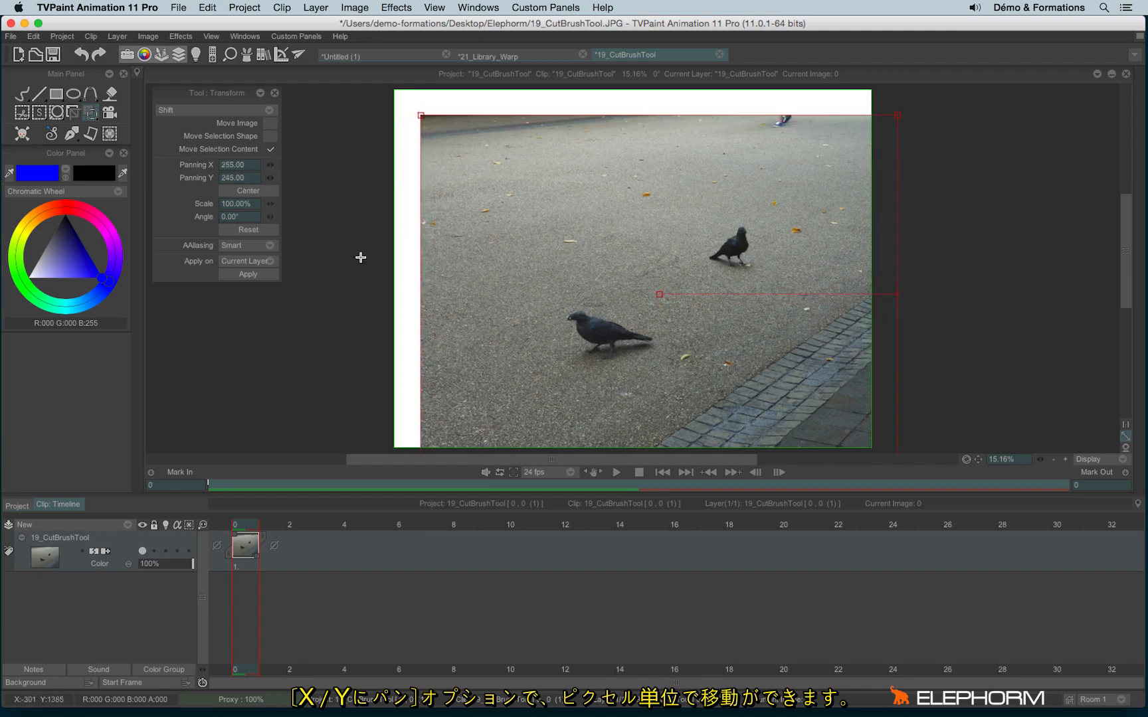
left_click(251, 192)
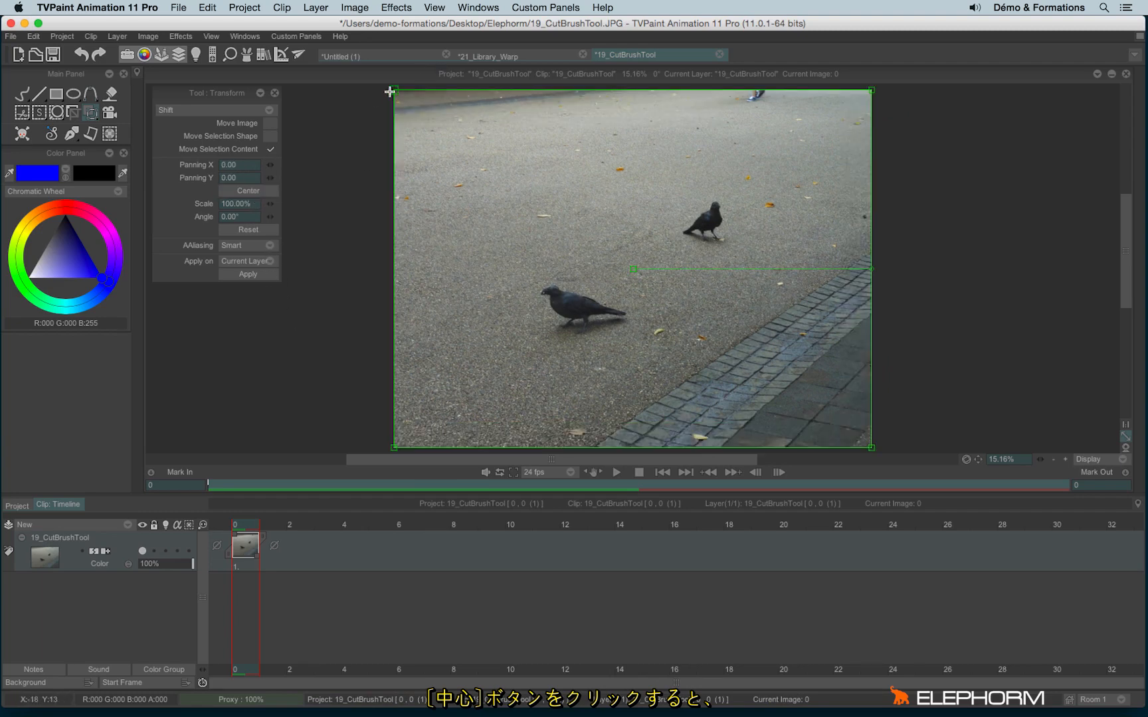
Shrink the photo to about 44.25% around its center and rotate it to about -25.69°, and reset the transform.
left_click_drag(399, 96, 527, 192)
left_click_drag(638, 277, 772, 364)
left_click(243, 193)
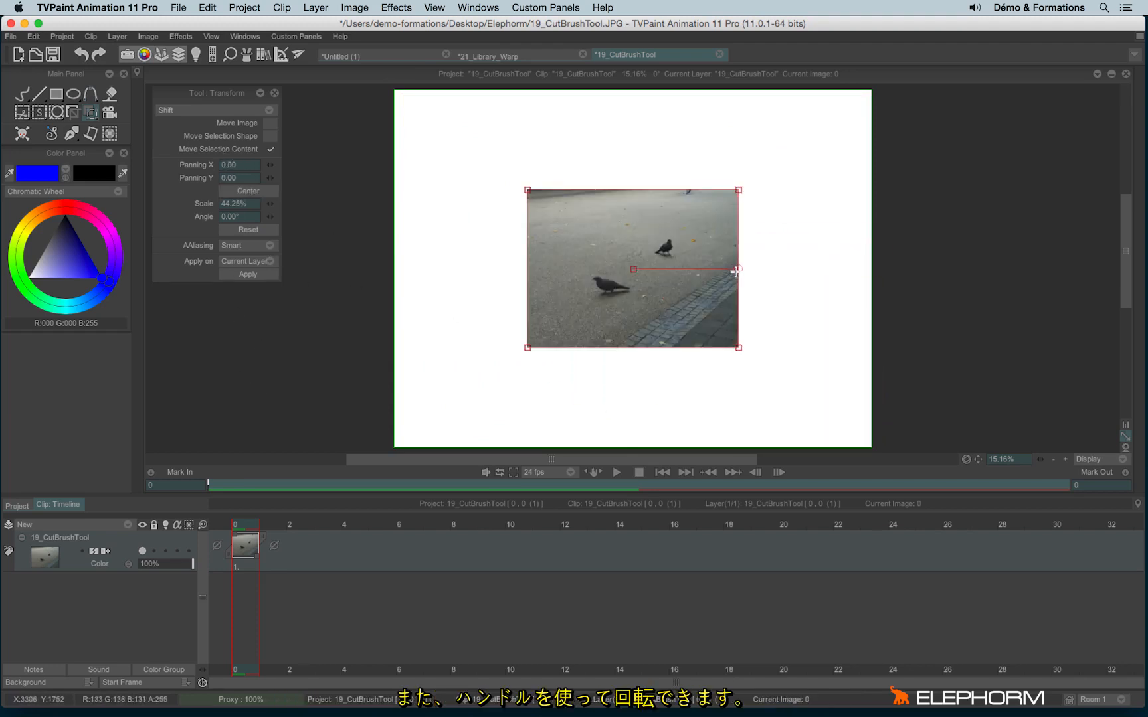
left_click_drag(739, 279, 671, 341)
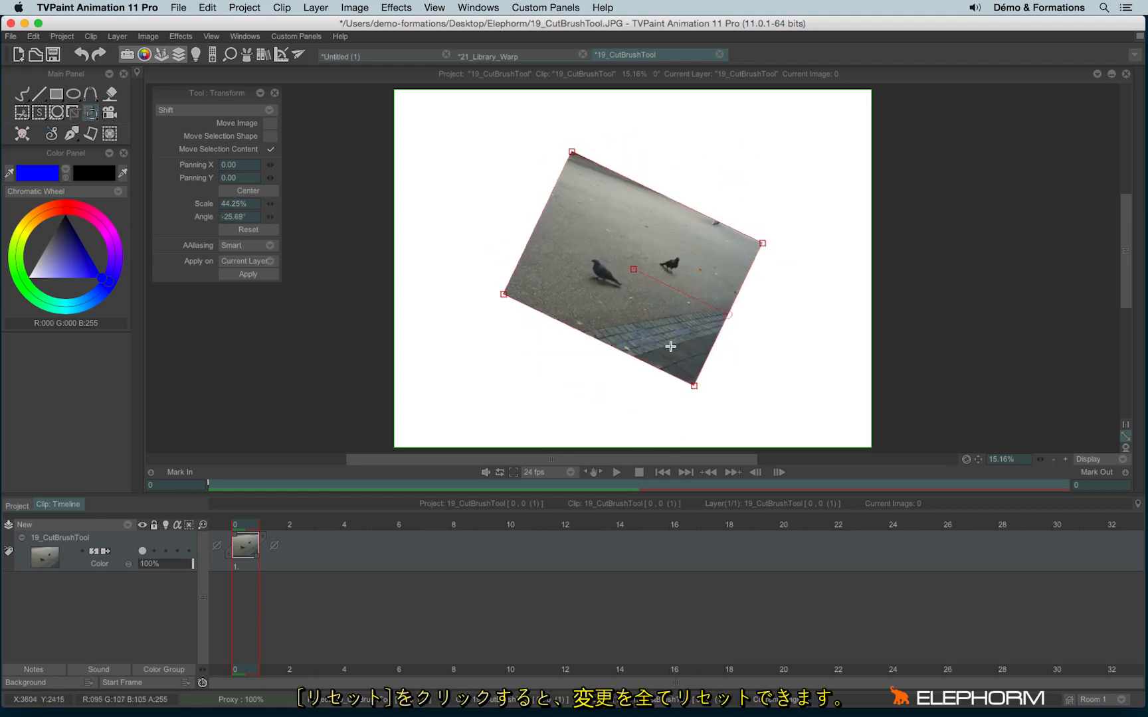
left_click(245, 230)
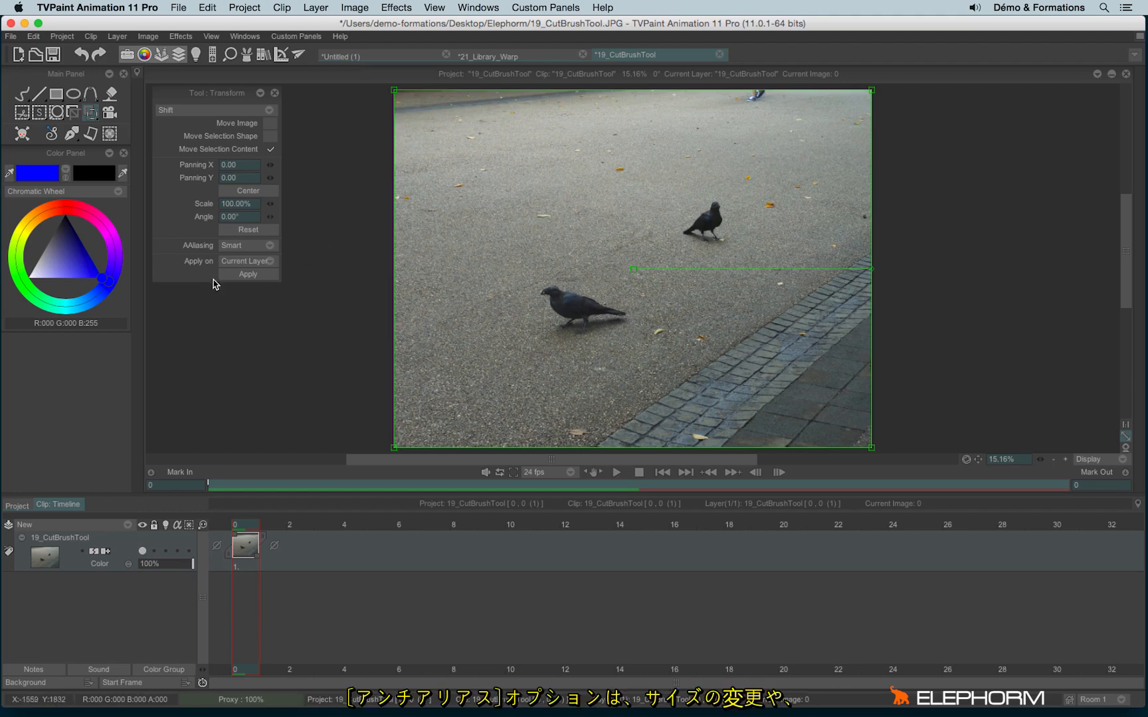
Scale the photo to about 51.50% and rotate it to about 30.99°, reviewing the AAliasing and Apply on choices.
left_click(226, 247)
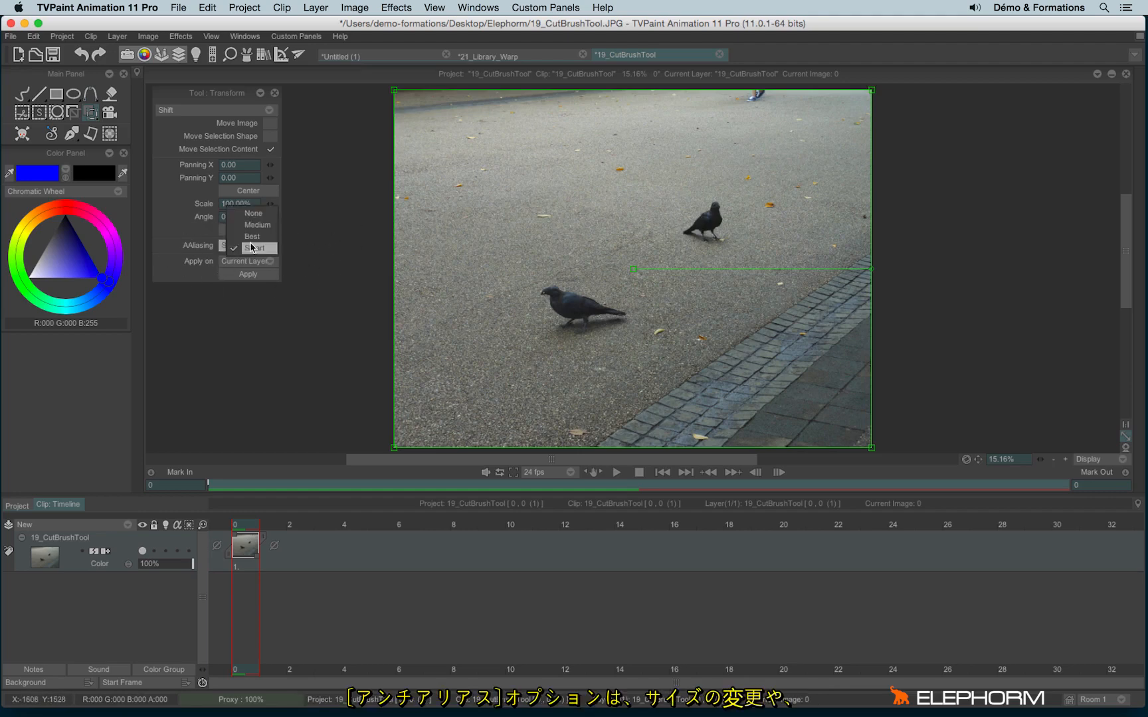
left_click(178, 225)
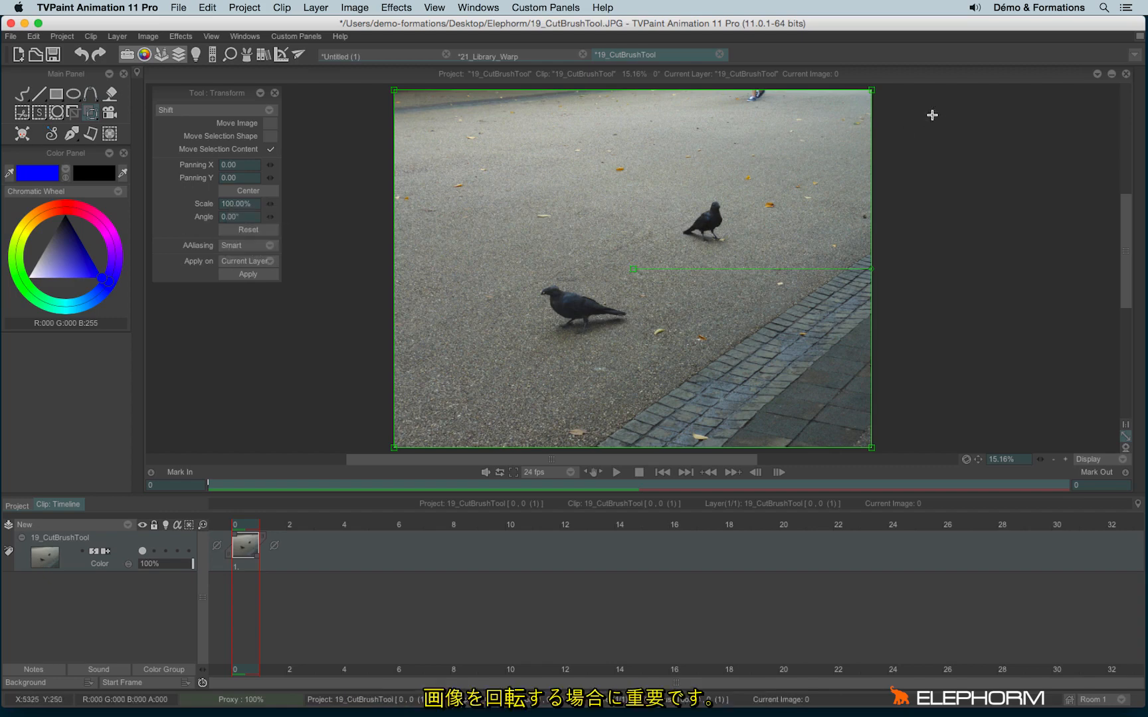
left_click_drag(870, 90, 755, 177)
left_click_drag(768, 263, 774, 194)
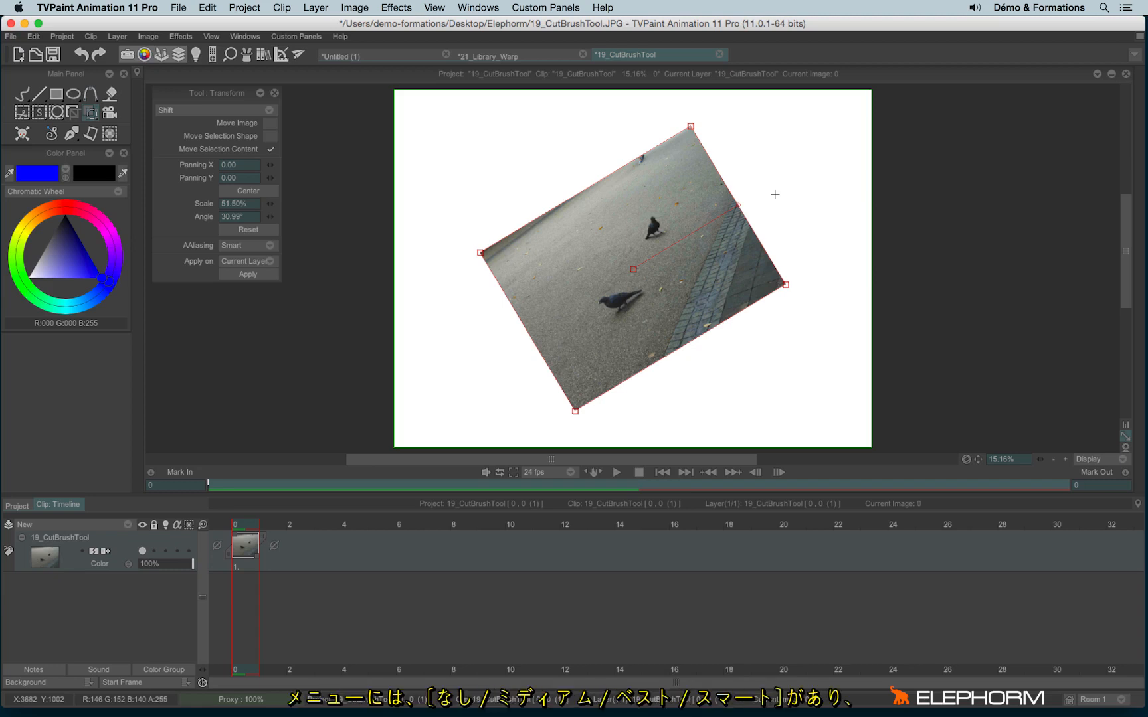
left_click(227, 245)
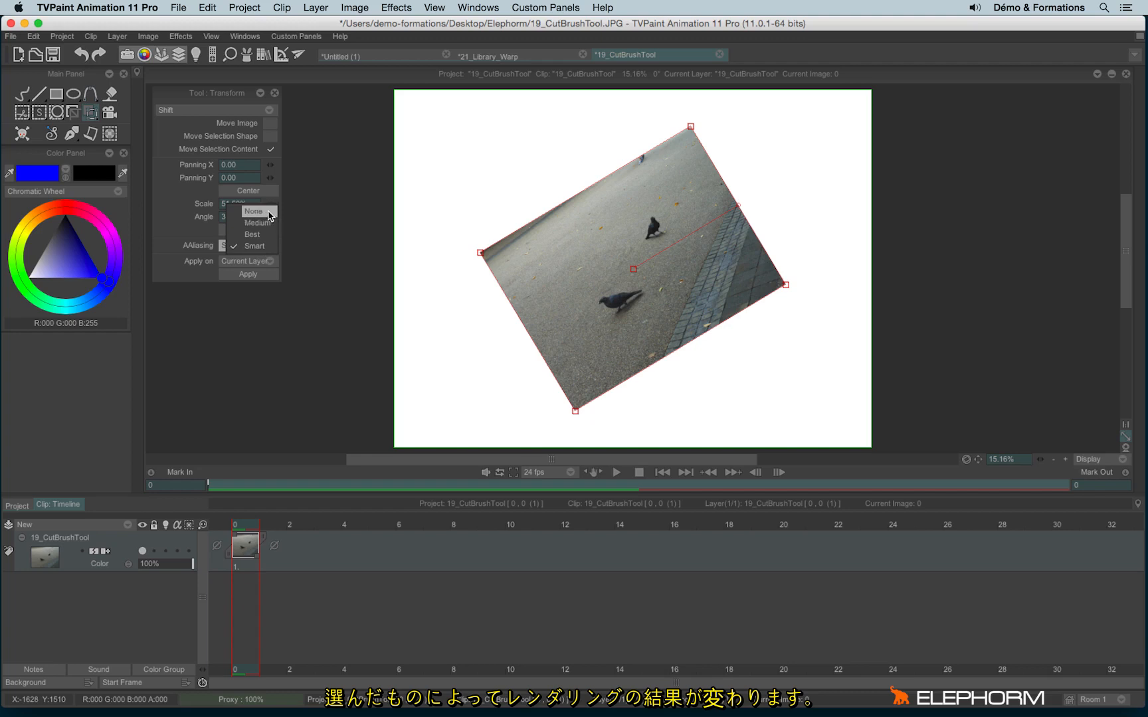
left_click(184, 243)
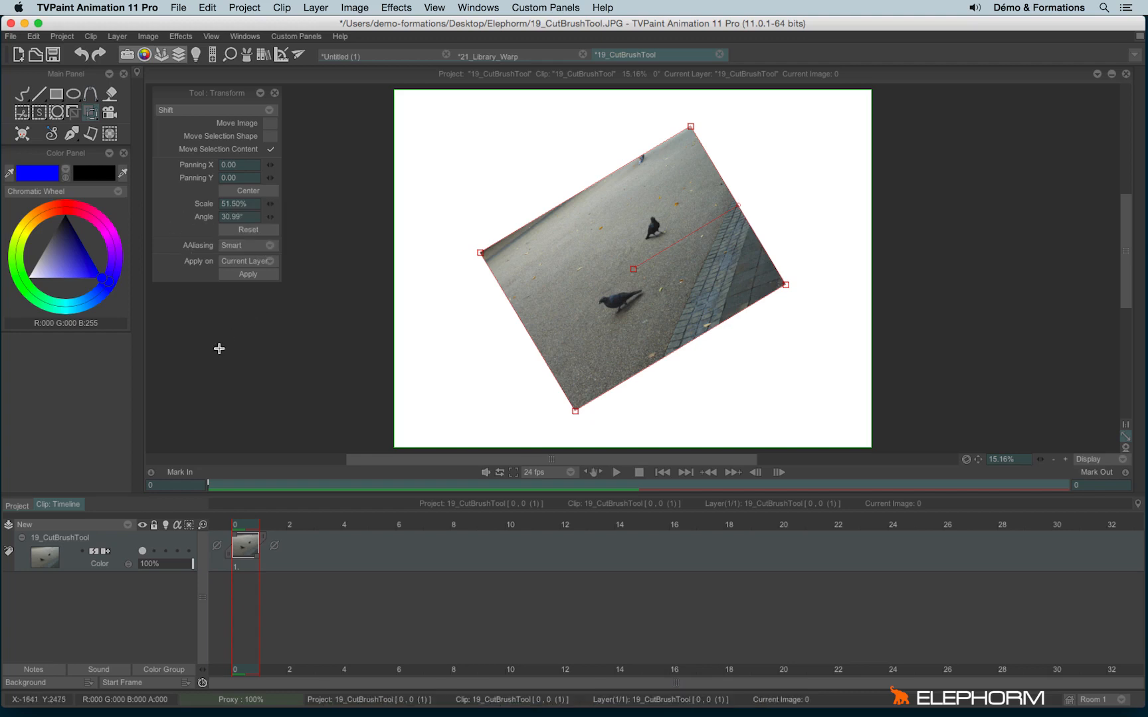
left_click(230, 268)
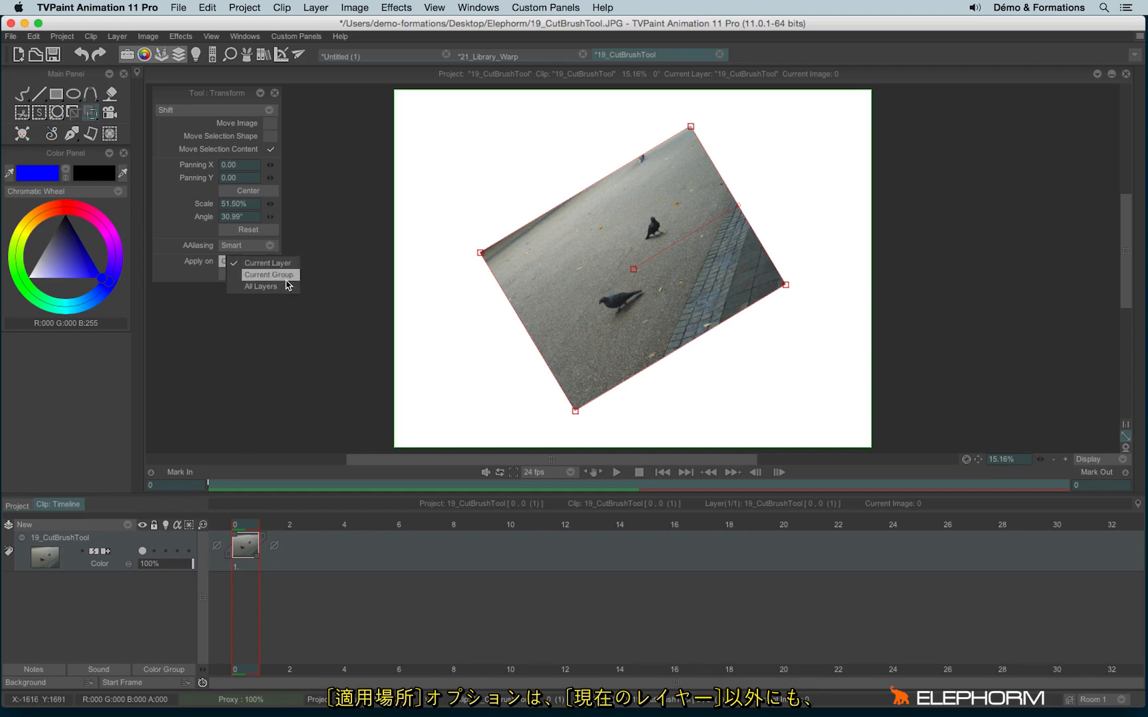
Add a new animation layer above the photo and draw a large blue X on it with the size 5 Pen Brush.
left_click(79, 529)
left_click(111, 528)
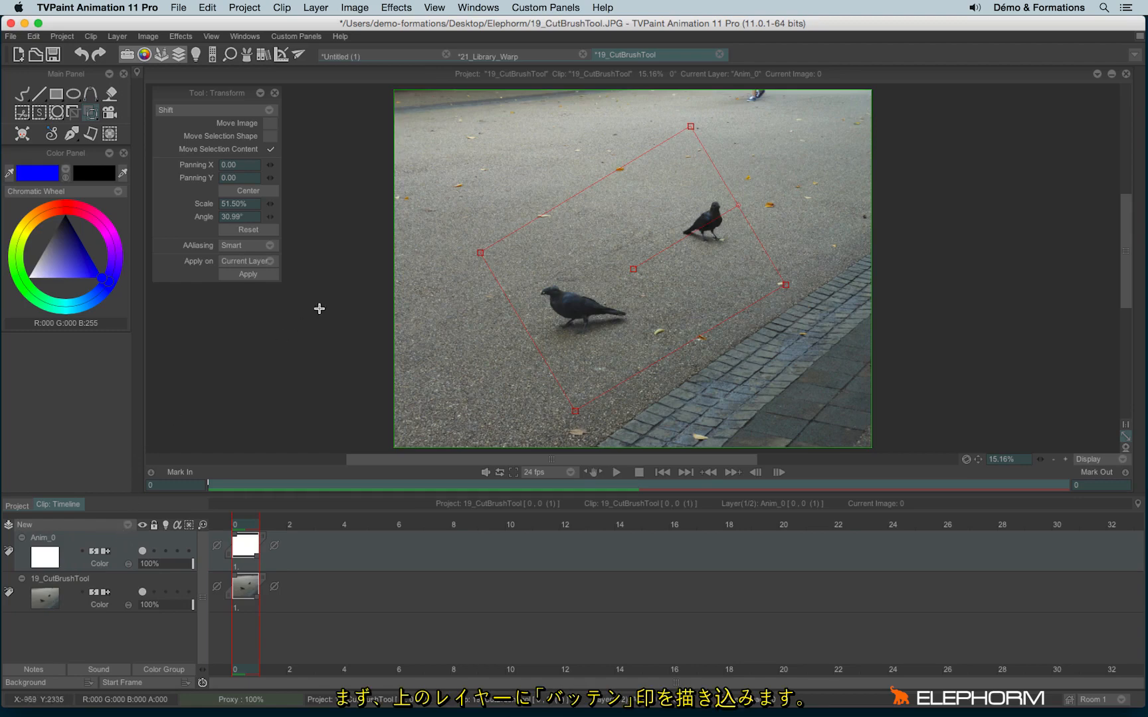
left_click(24, 93)
left_click_drag(546, 171, 718, 398)
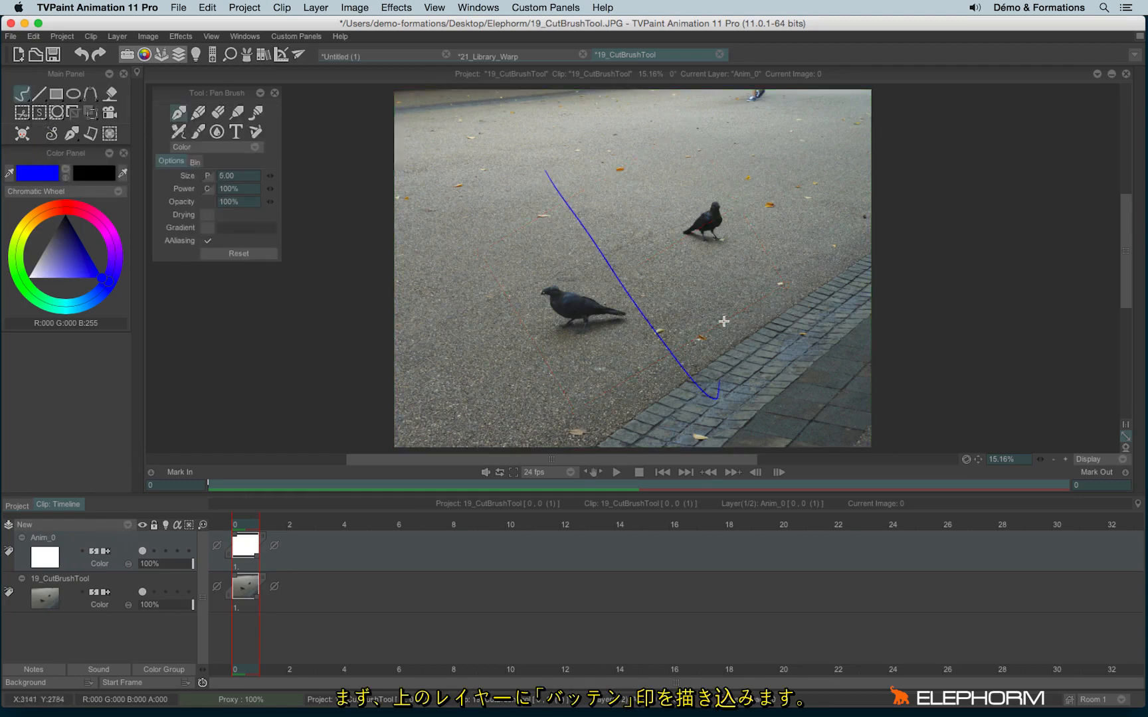
left_click_drag(768, 178, 514, 375)
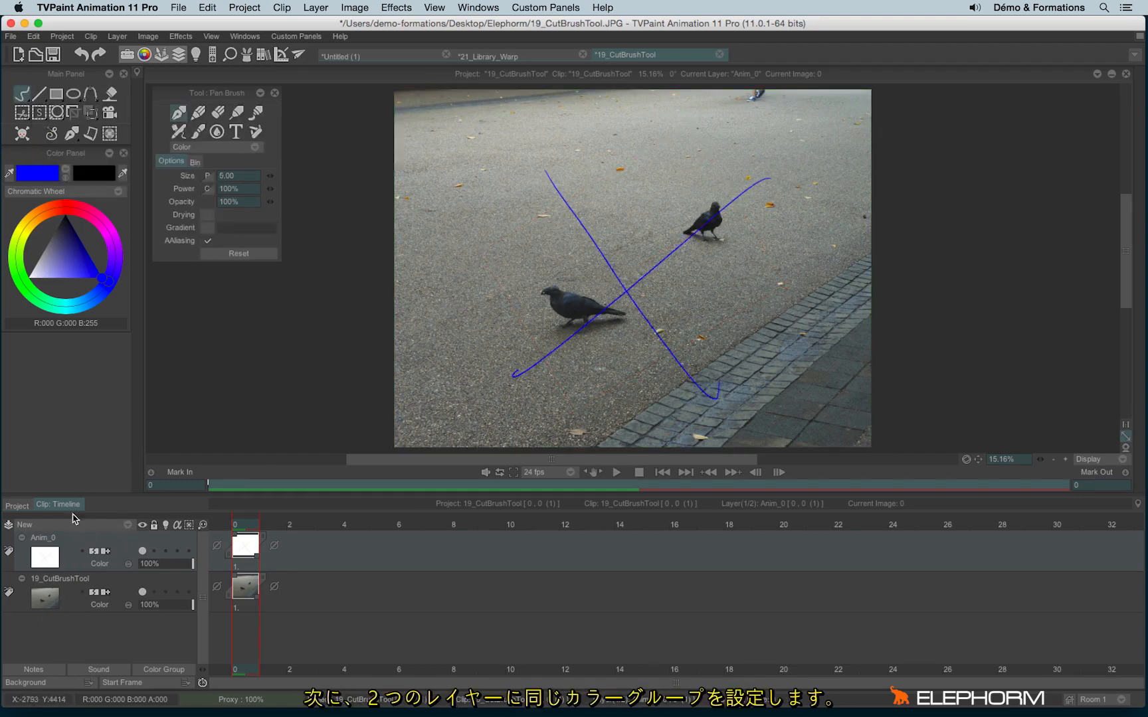
Assign both the X layer and the 19_CutBrushTool photo layer to the Rouge color group.
left_click(8, 555)
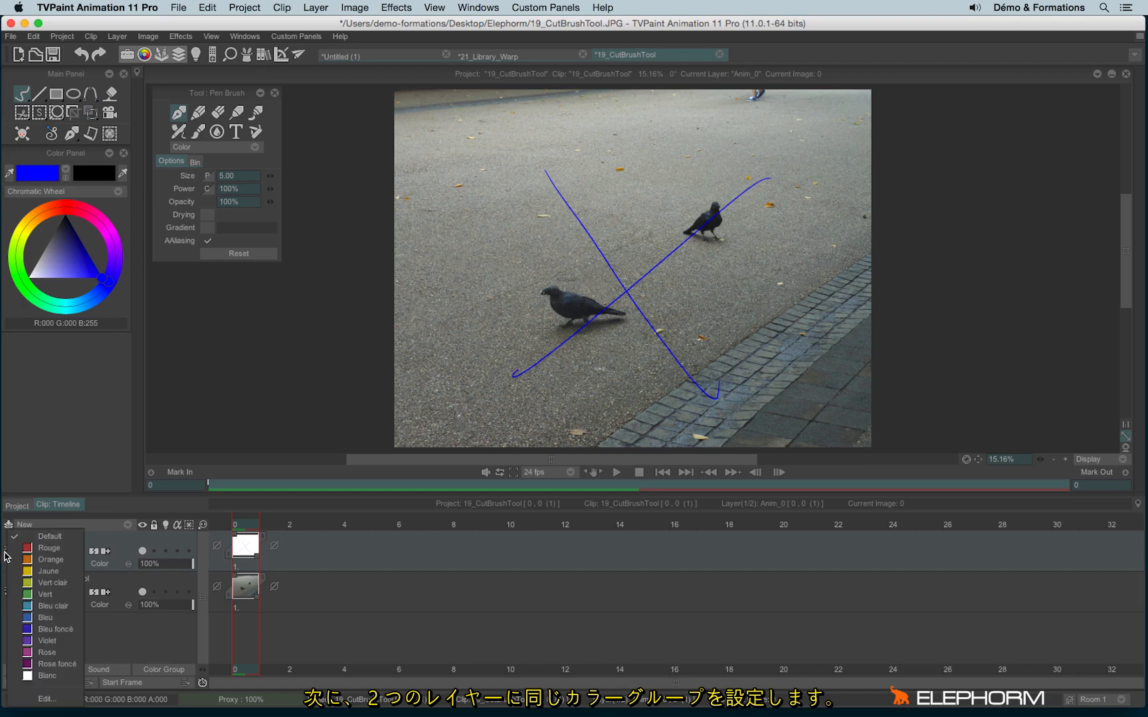
left_click(47, 548)
left_click(9, 588)
left_click(48, 548)
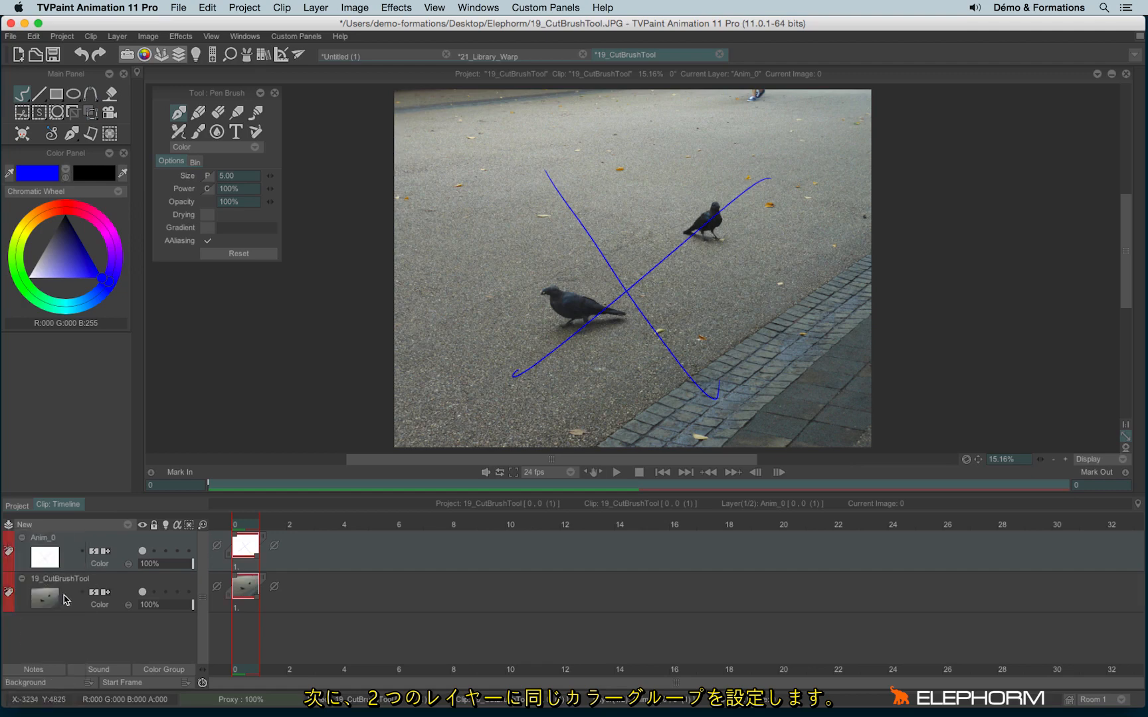
Select the 19_CutBrushTool layer and apply its 51.50%, 30.99° transform to the Current Group.
left_click(68, 587)
left_click(92, 112)
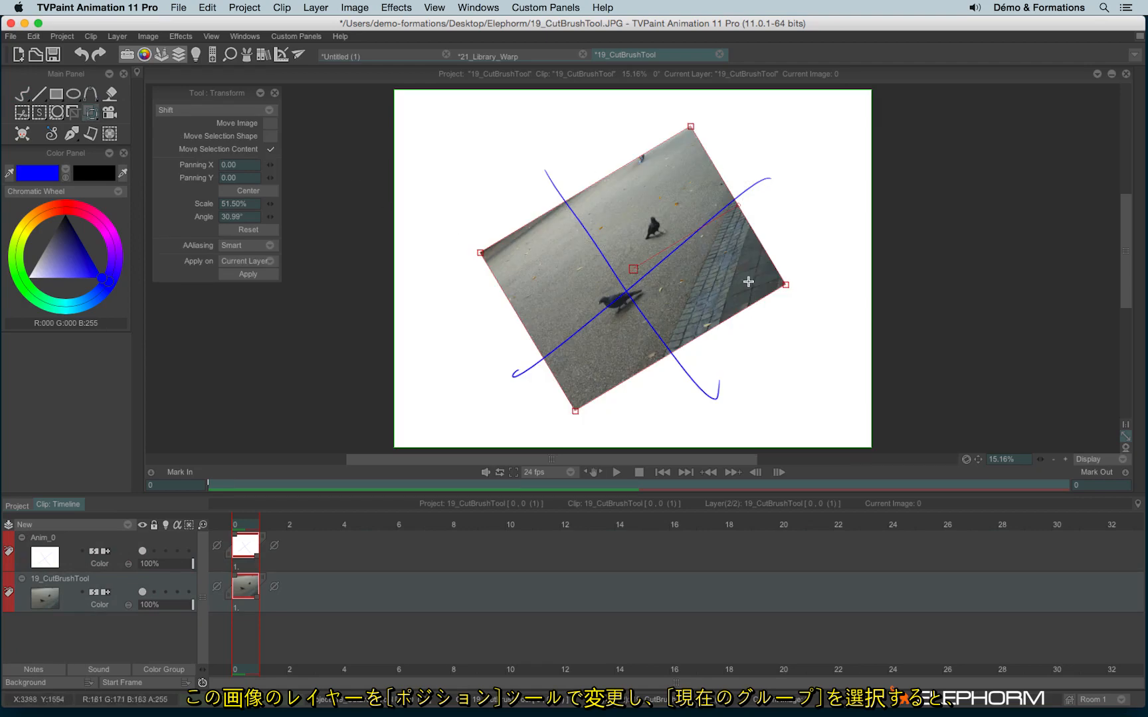
left_click(226, 263)
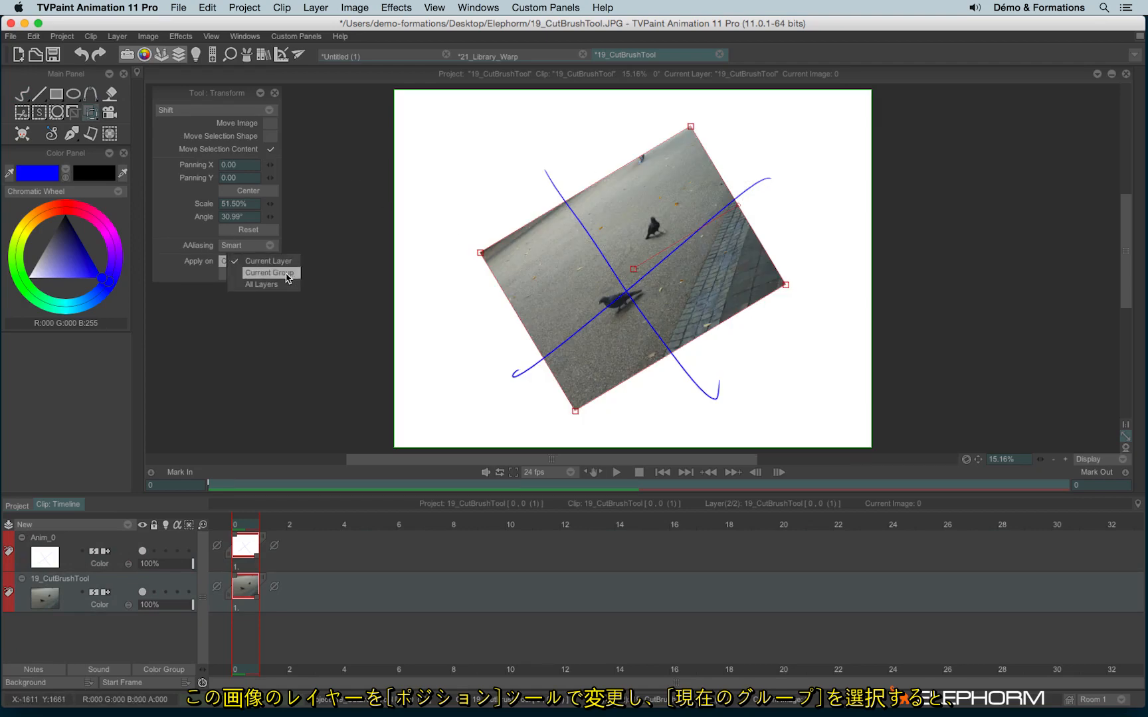
left_click(293, 278)
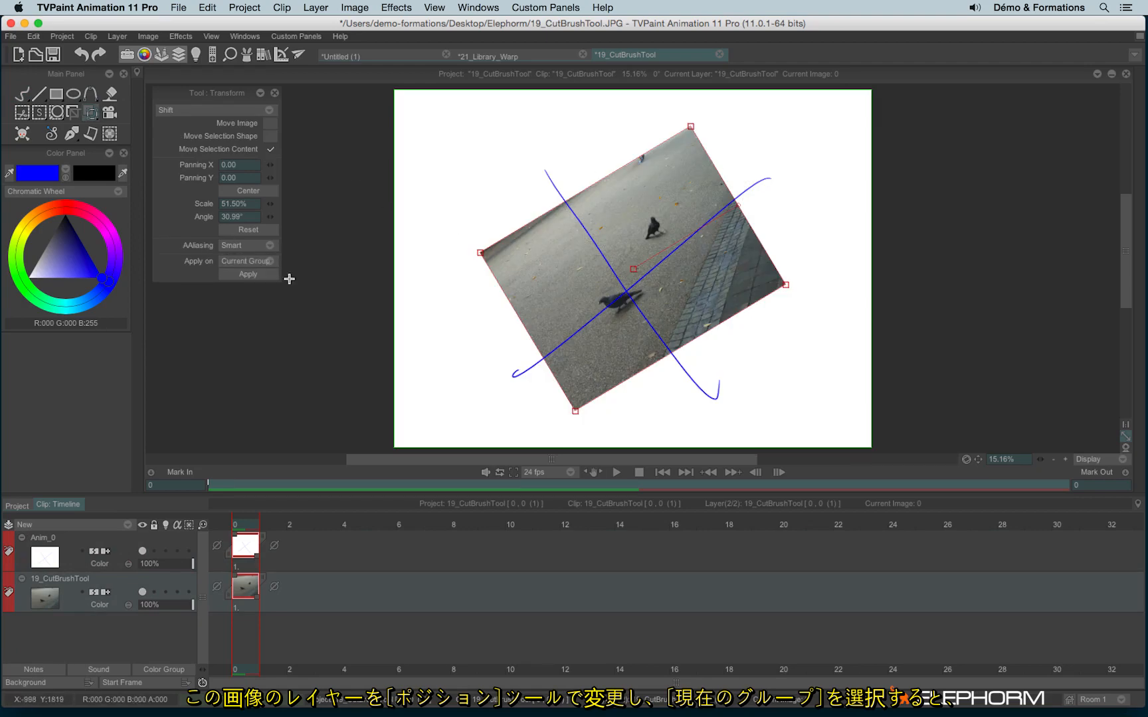
left_click(241, 277)
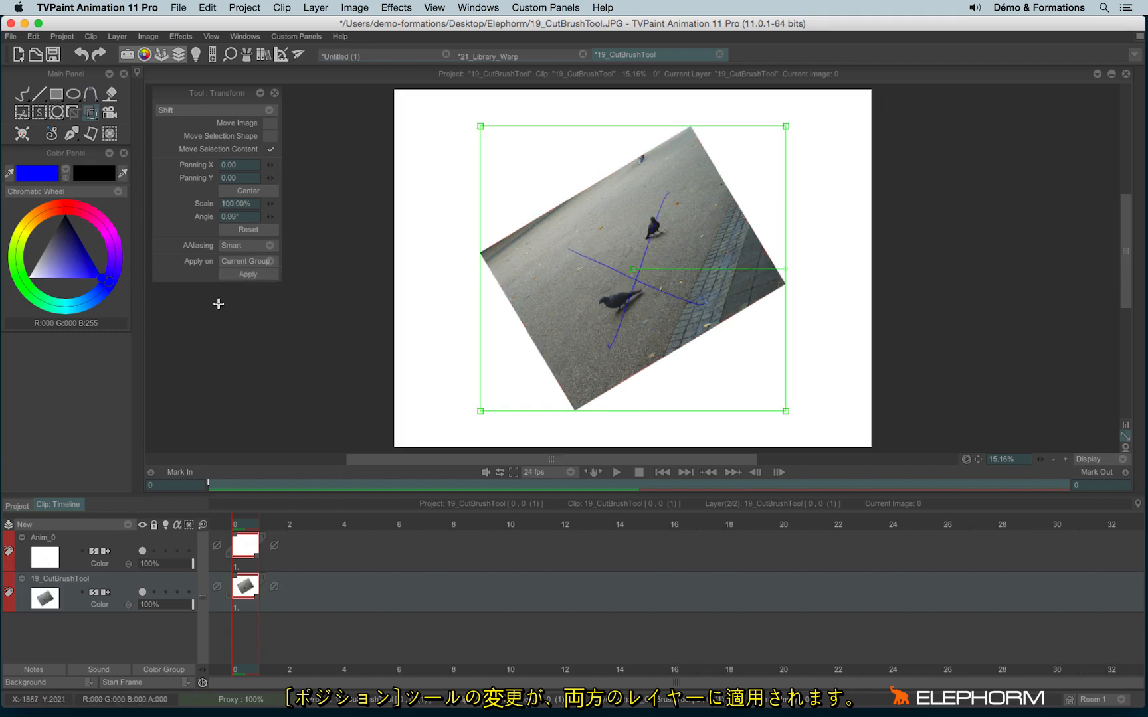
Select the Anim_0 layer's image, review the Apply on choices, undo the applied group transform and return to the freehand Pen Brush.
left_click(254, 566)
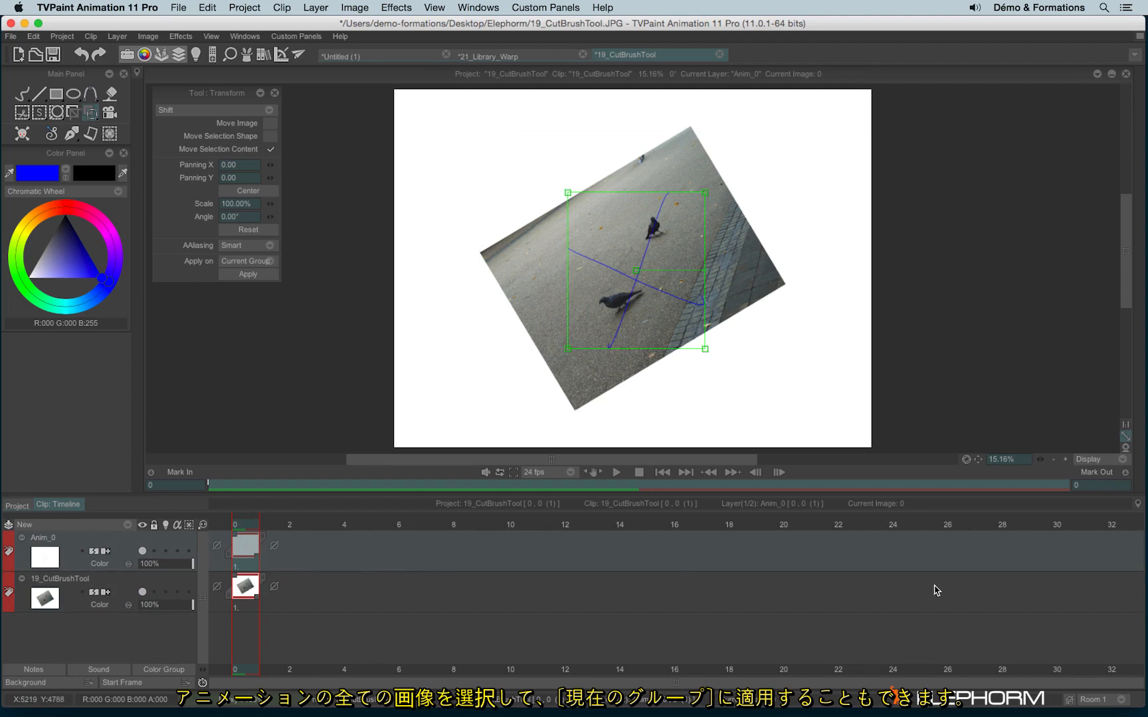
left_click(225, 261)
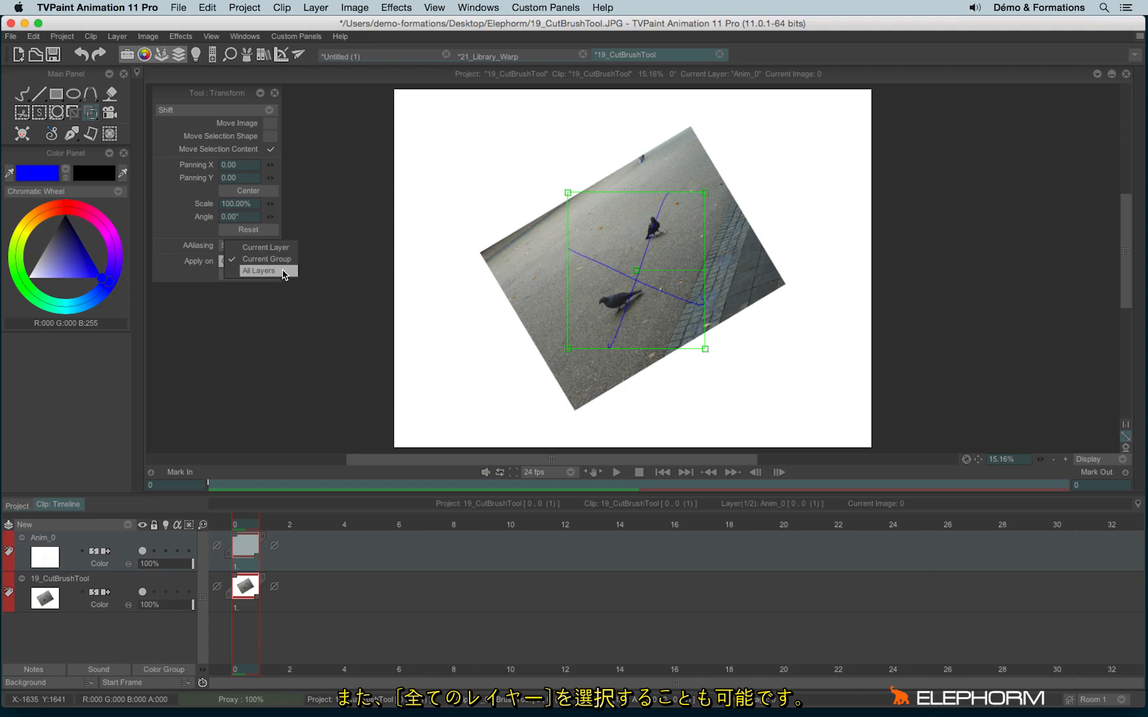
left_click(171, 260)
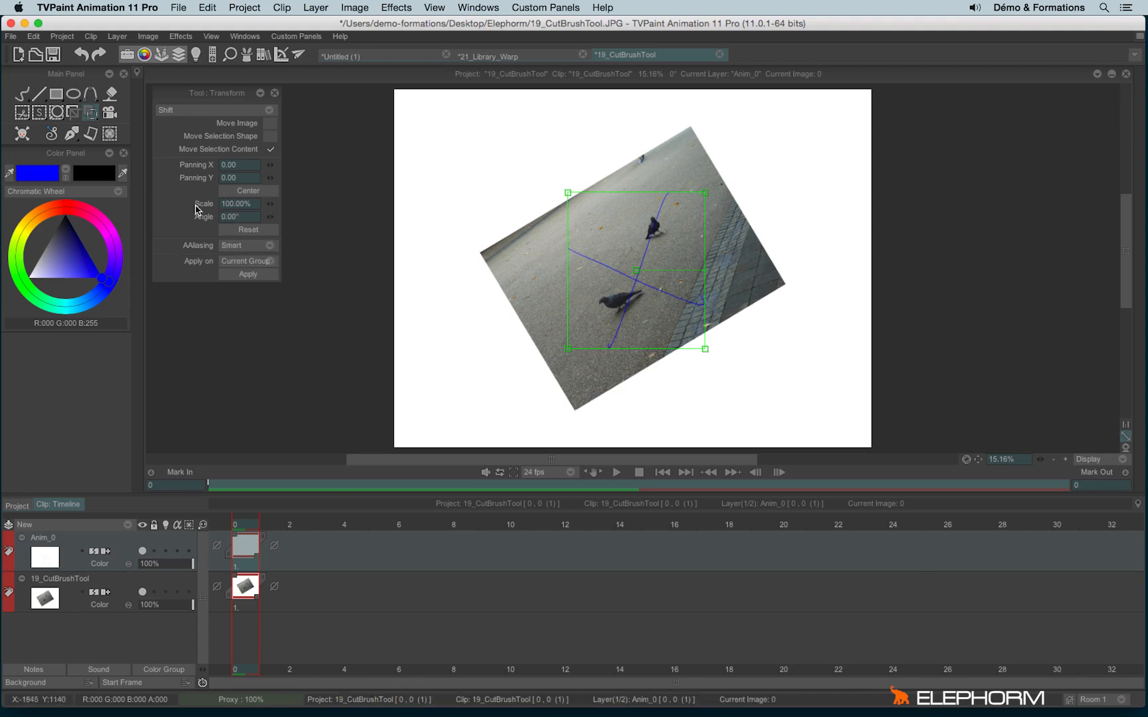
left_click(22, 94)
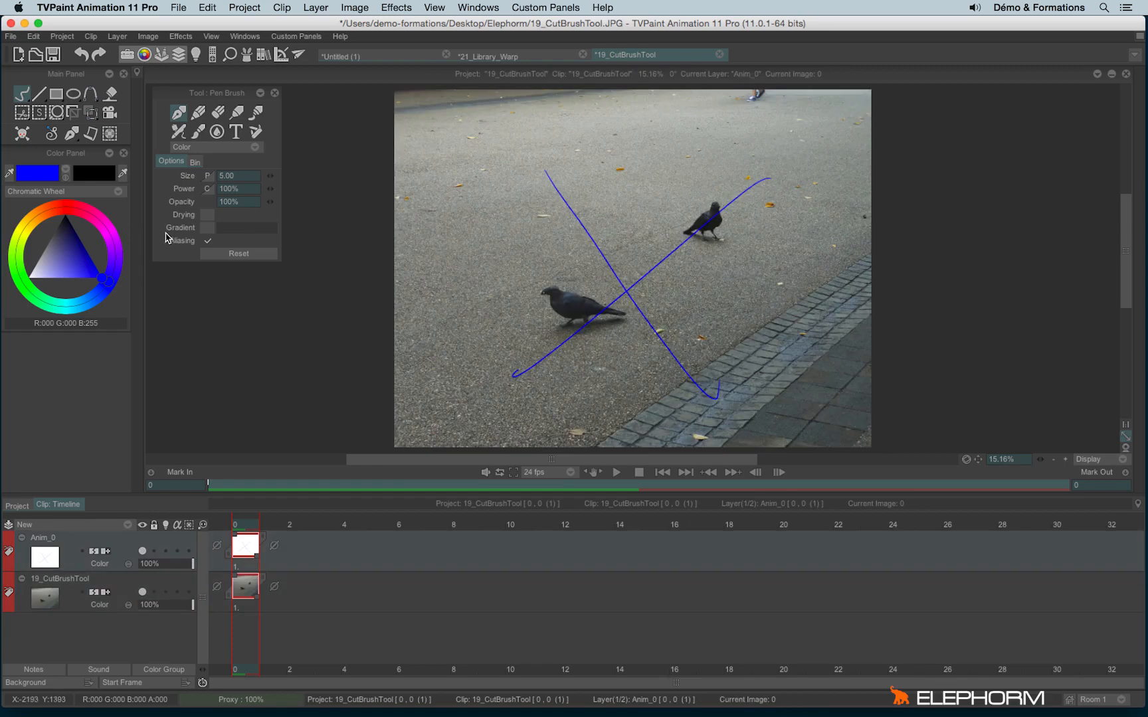
Undo the color group assignment, the blue X drawing and the added animation layer, leaving only the photo layer.
key("super+z")
key("super+z")
key("super+z")
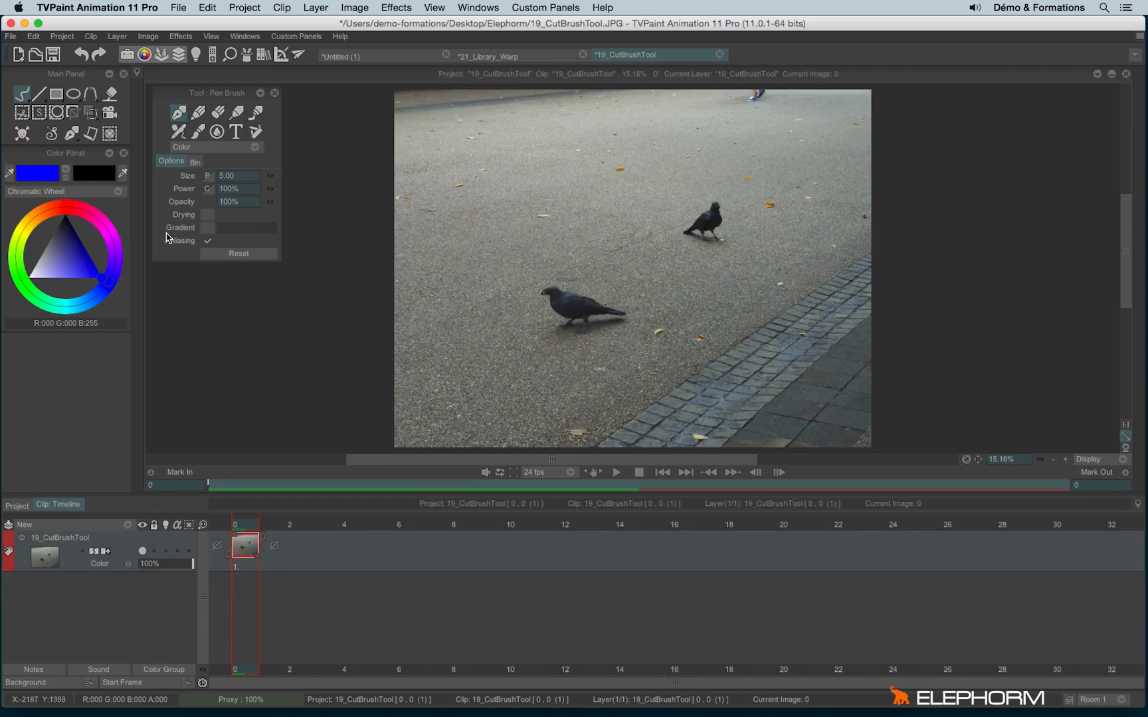
Use the Perspective tool to pull the photo's upper corners inward, squash its height and shift the distorted image.
left_click(91, 113)
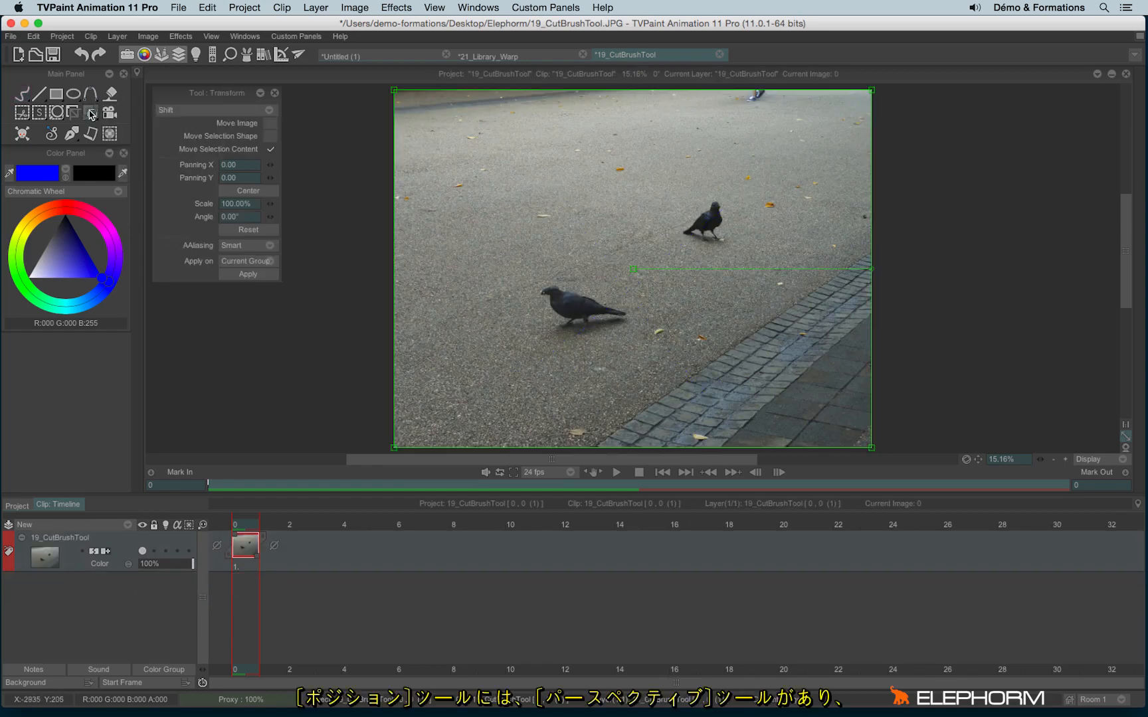
left_click_drag(91, 113, 151, 152)
left_click(152, 149)
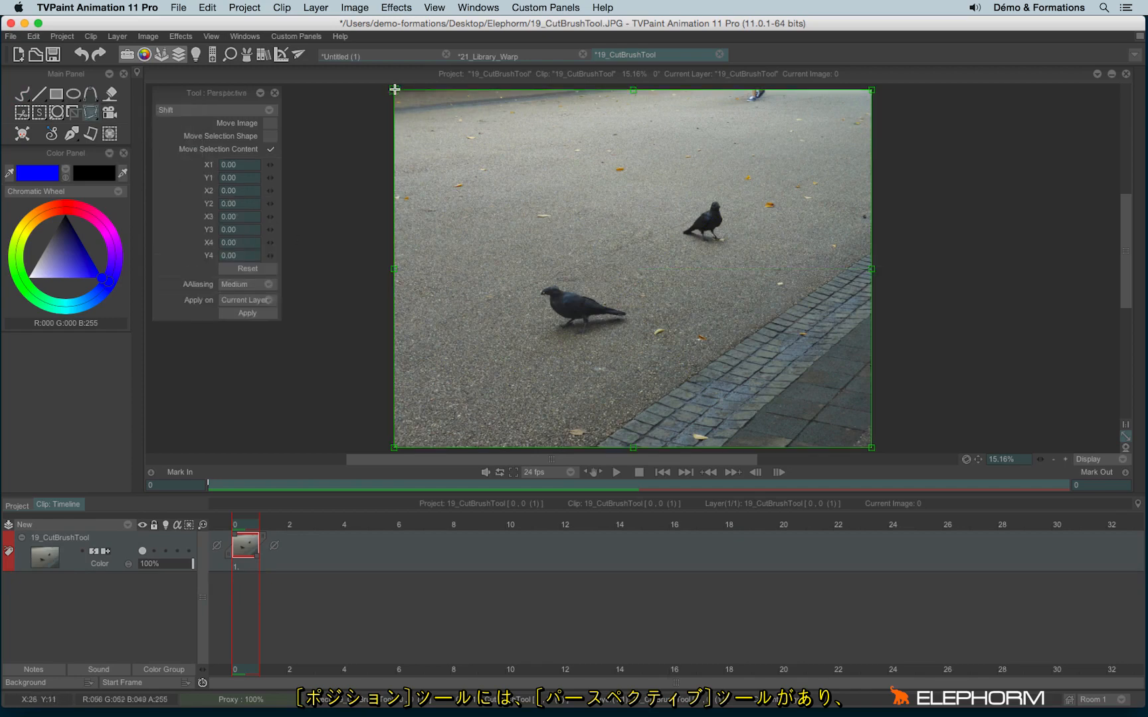
left_click_drag(395, 92, 427, 171)
left_click_drag(872, 91, 809, 152)
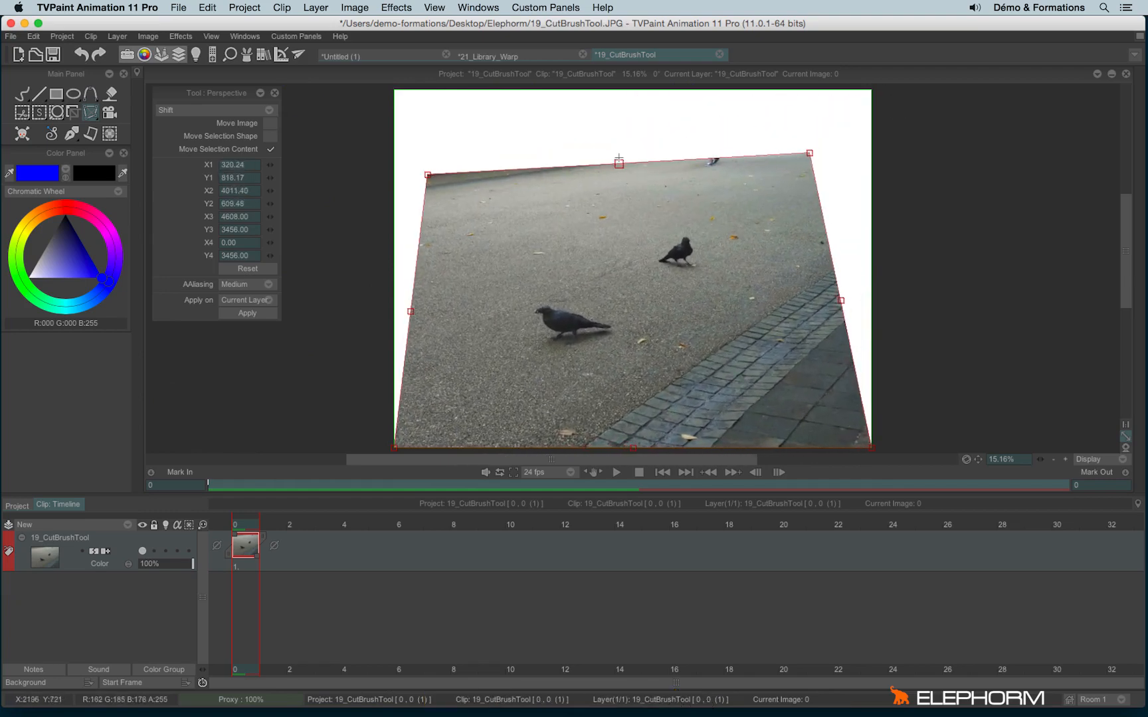
left_click_drag(618, 164, 615, 304)
left_click_drag(441, 447, 467, 305)
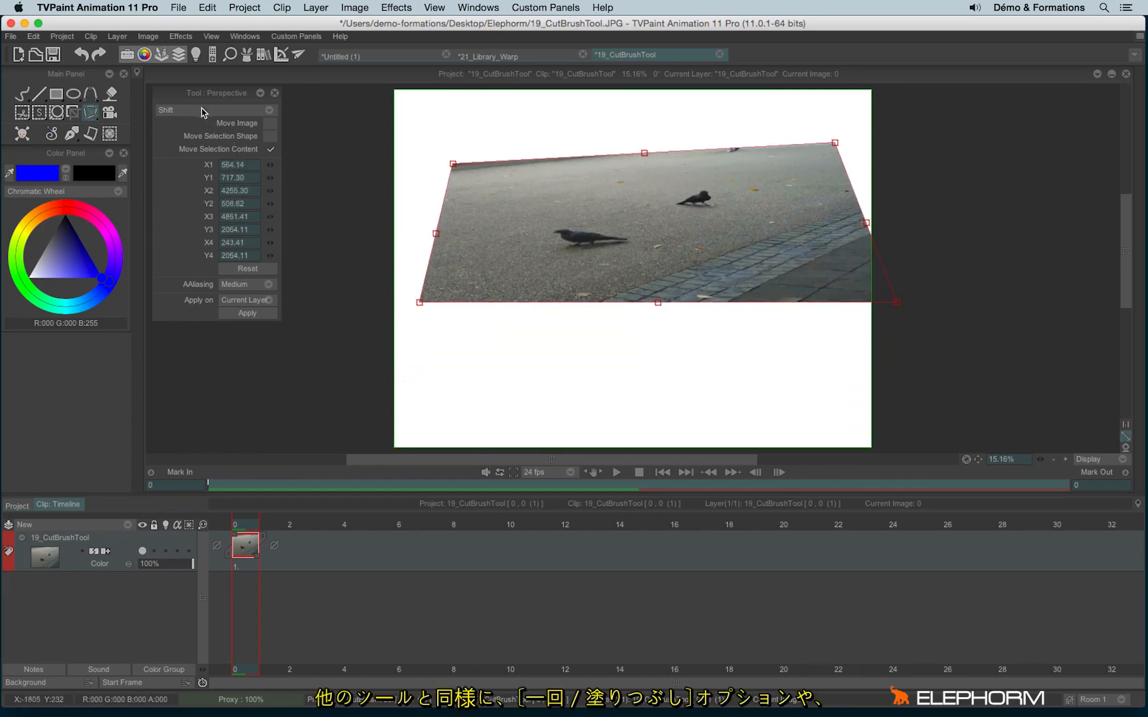
Adjust the perspective corner coordinates, including X1 593.14 and Y1 774.30, pull the lower-left corner outward and reset the distortion.
left_click(270, 136)
left_click(271, 149)
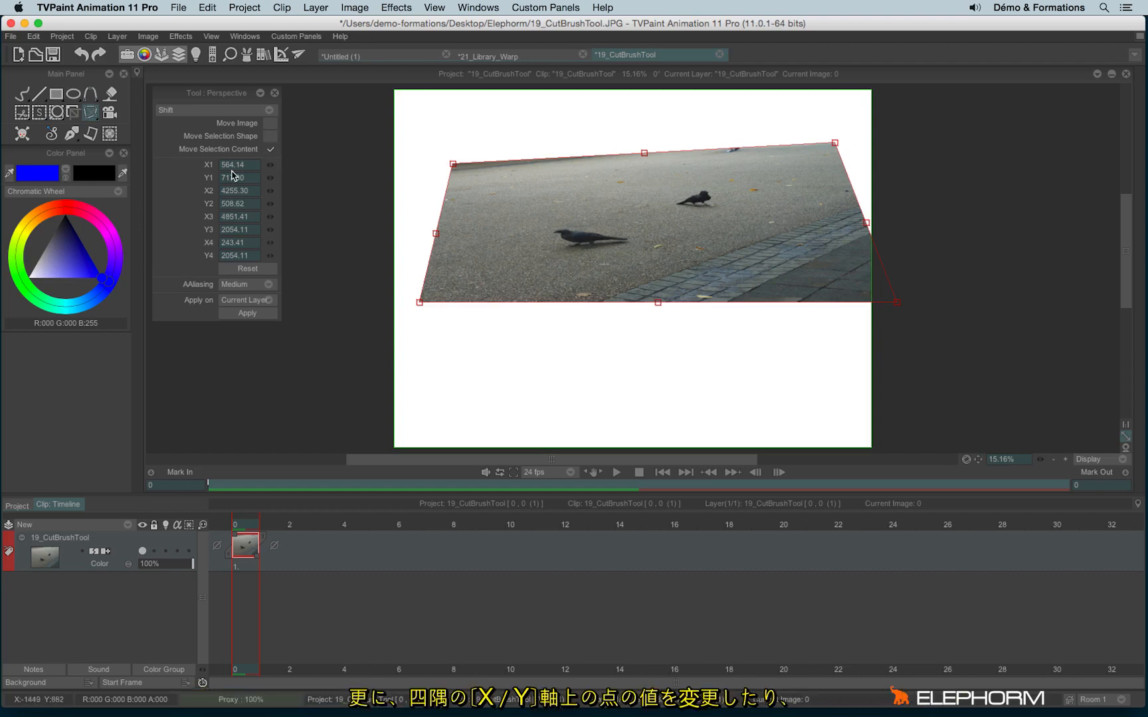
left_click_drag(269, 164, 350, 190)
left_click_drag(271, 203, 363, 261)
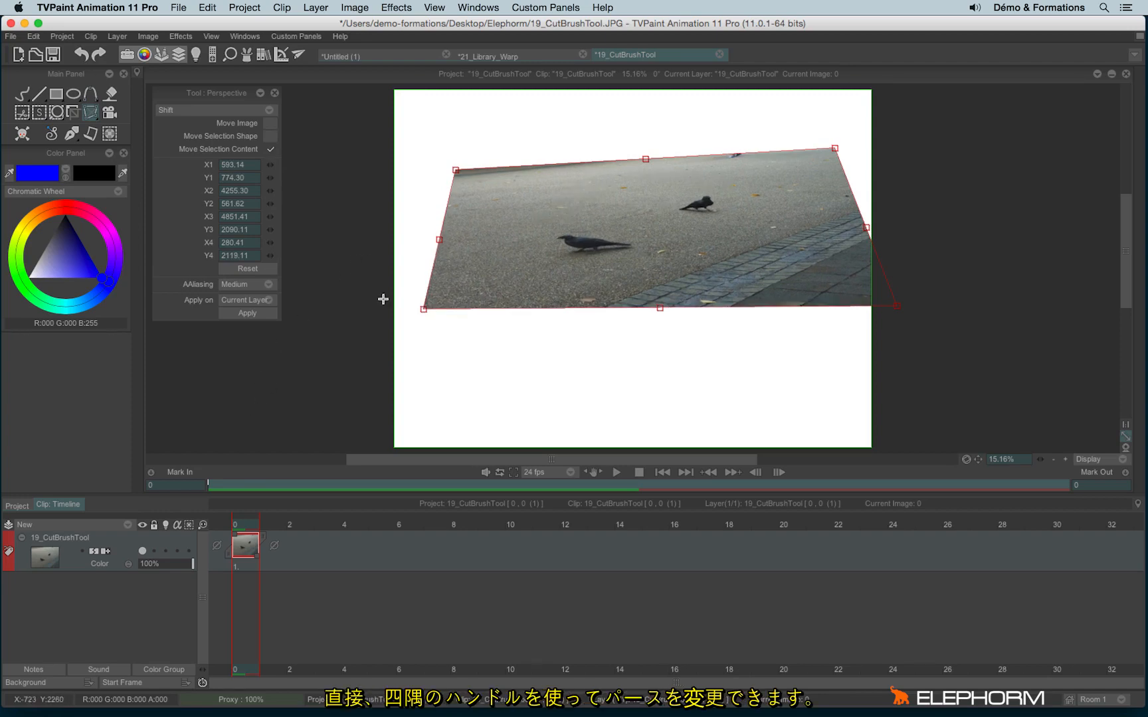
left_click_drag(423, 309, 400, 304)
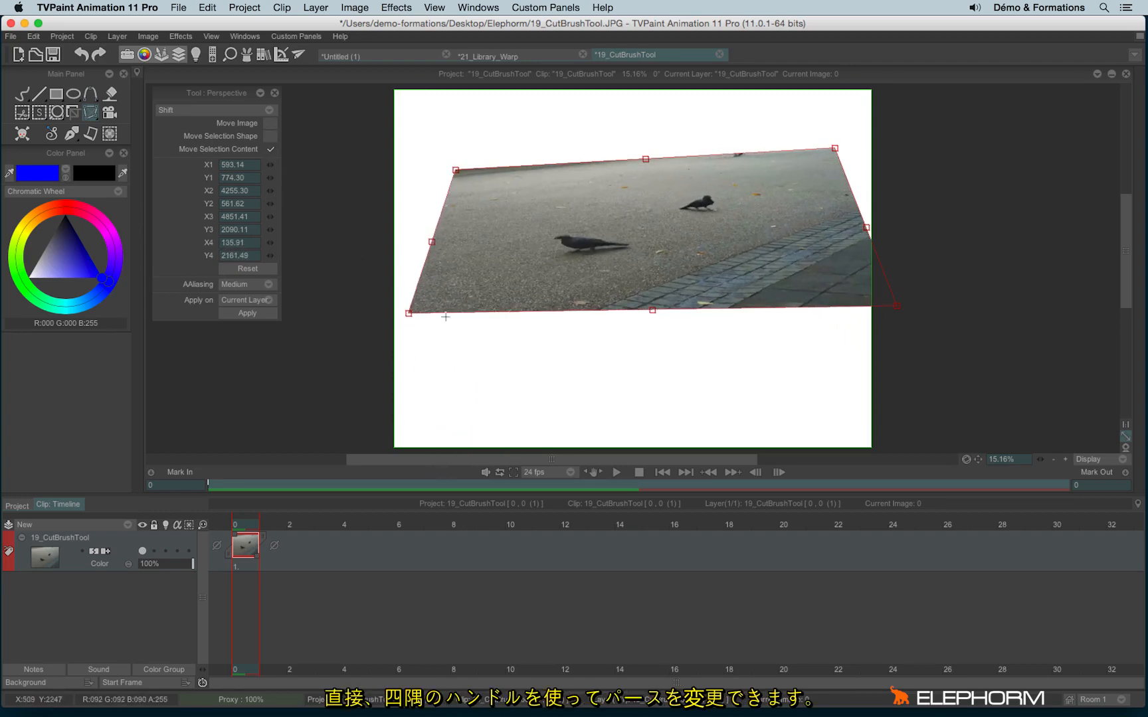
left_click(246, 269)
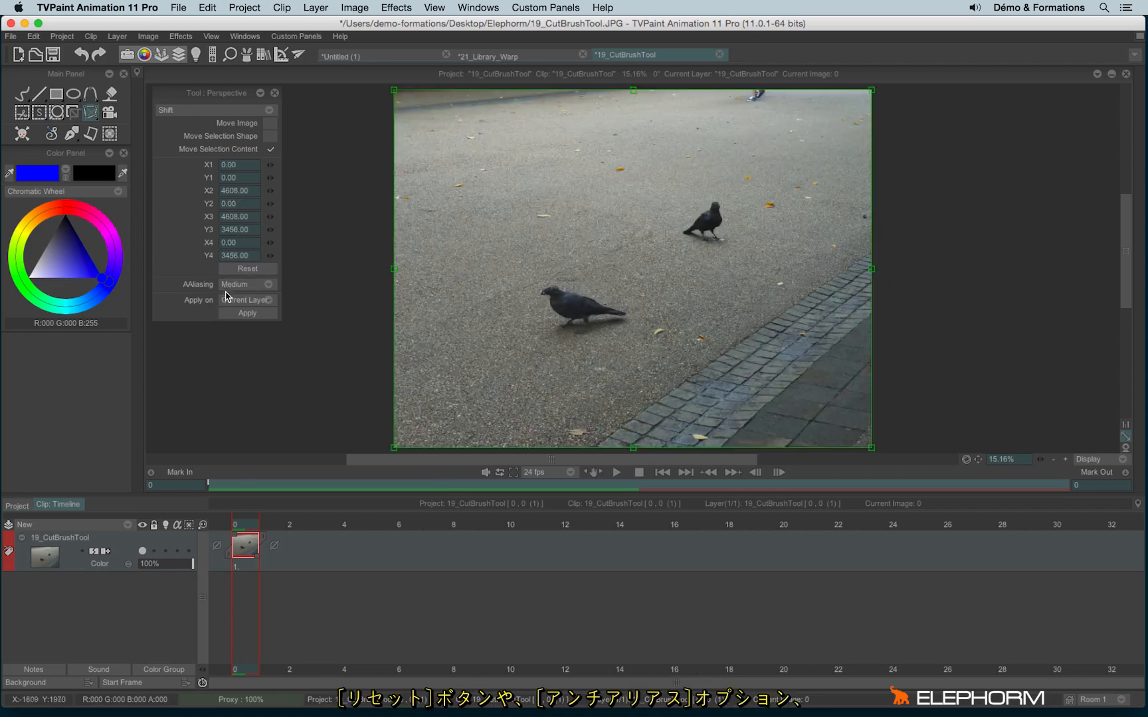
Review the Perspective tool's AAliasing and Apply on choices without changing them.
left_click(246, 285)
left_click(213, 294)
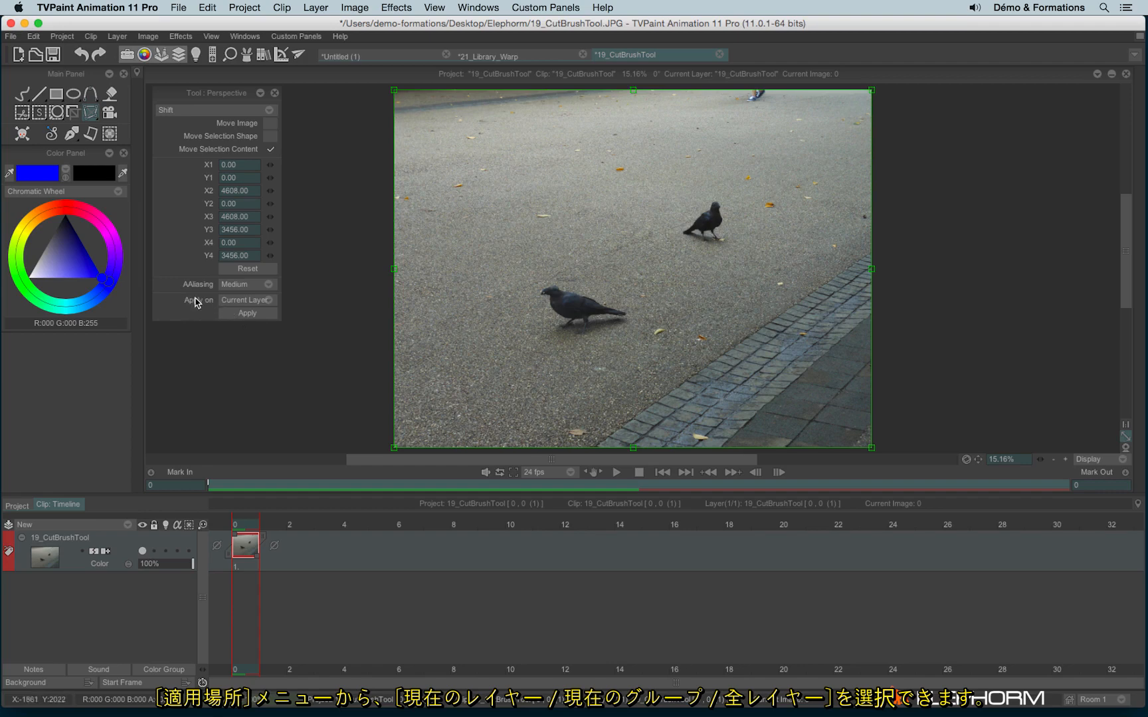
left_click(223, 302)
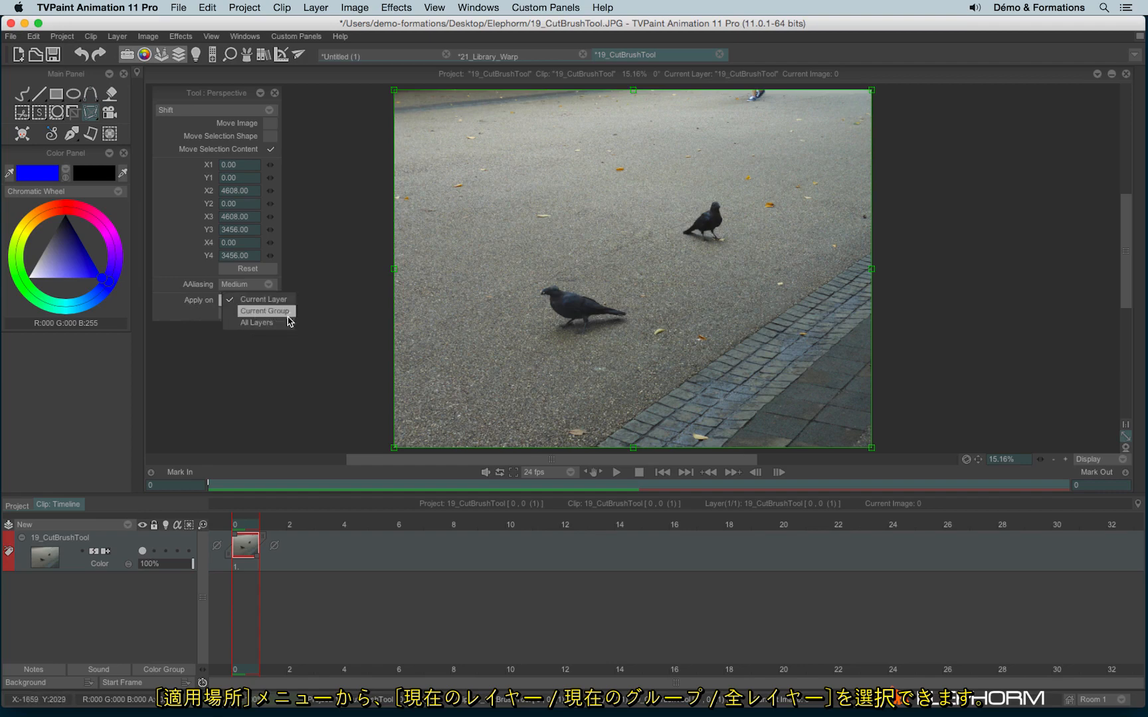
left_click(192, 309)
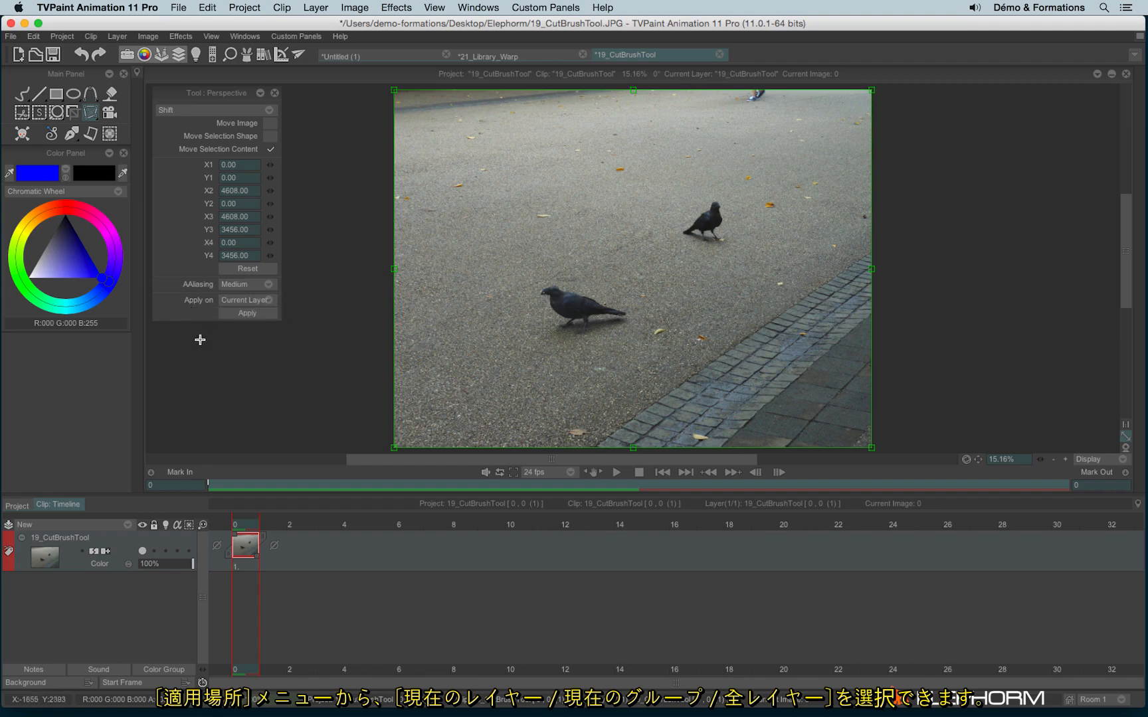
Close the tool options, switch to the Untitled (1) character project and merge its visible layers.
left_click(90, 114)
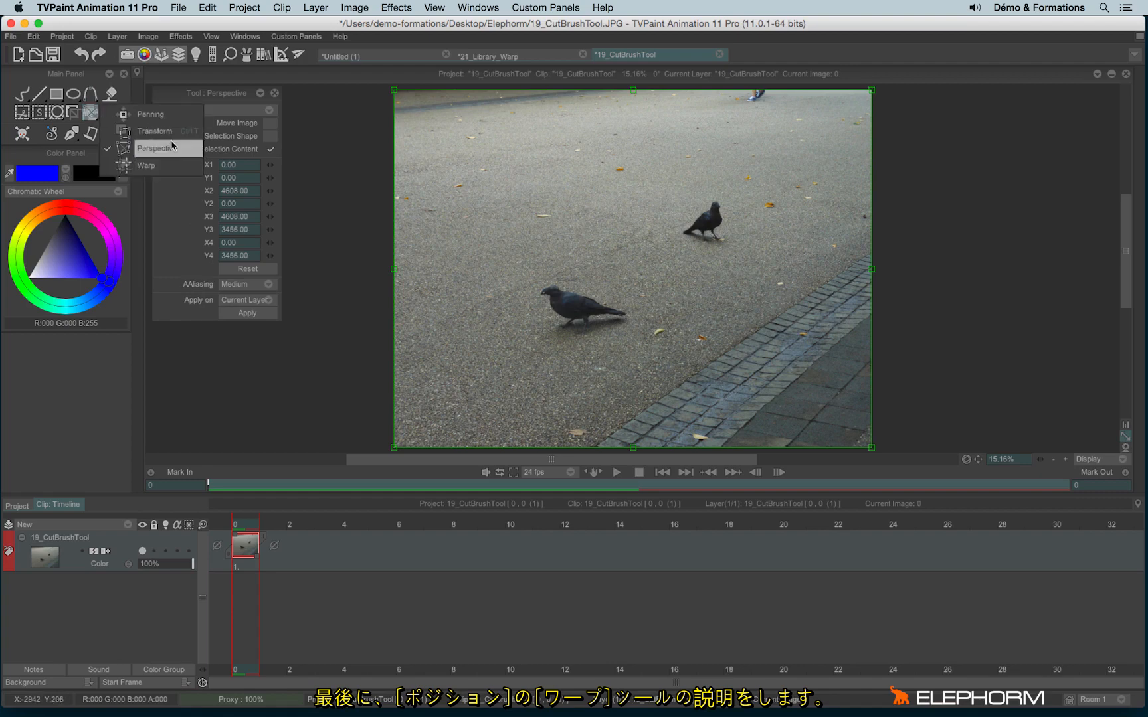
left_click(275, 97)
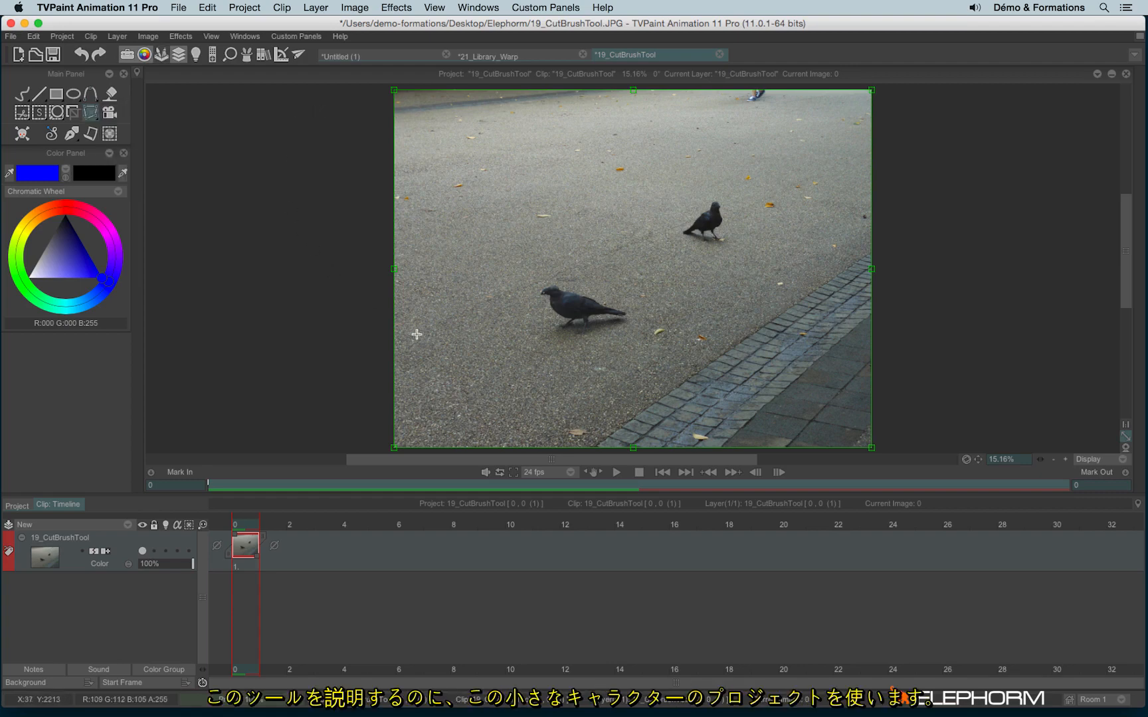
left_click(359, 55)
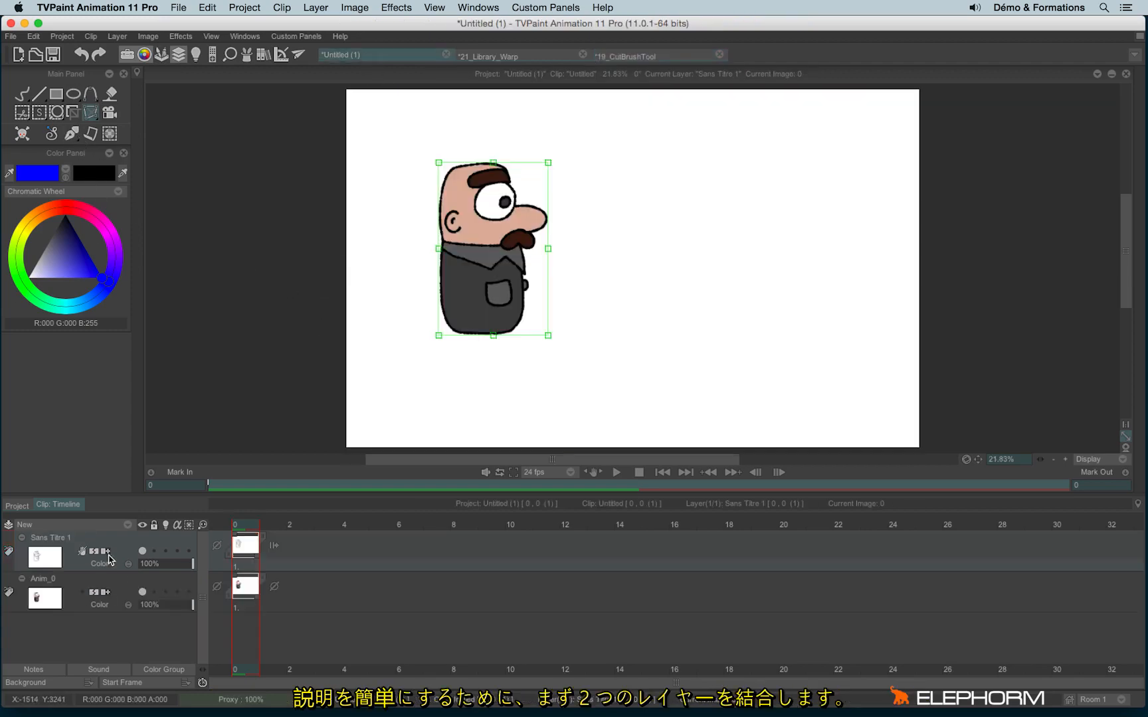
left_click(8, 526)
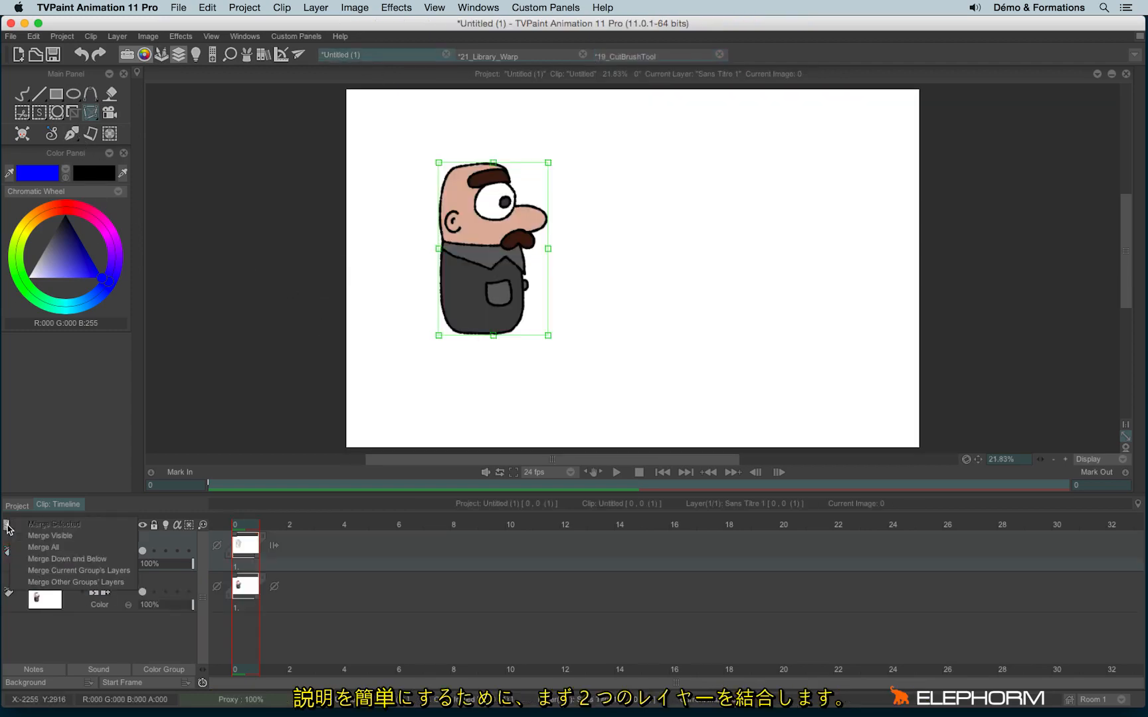
left_click(77, 536)
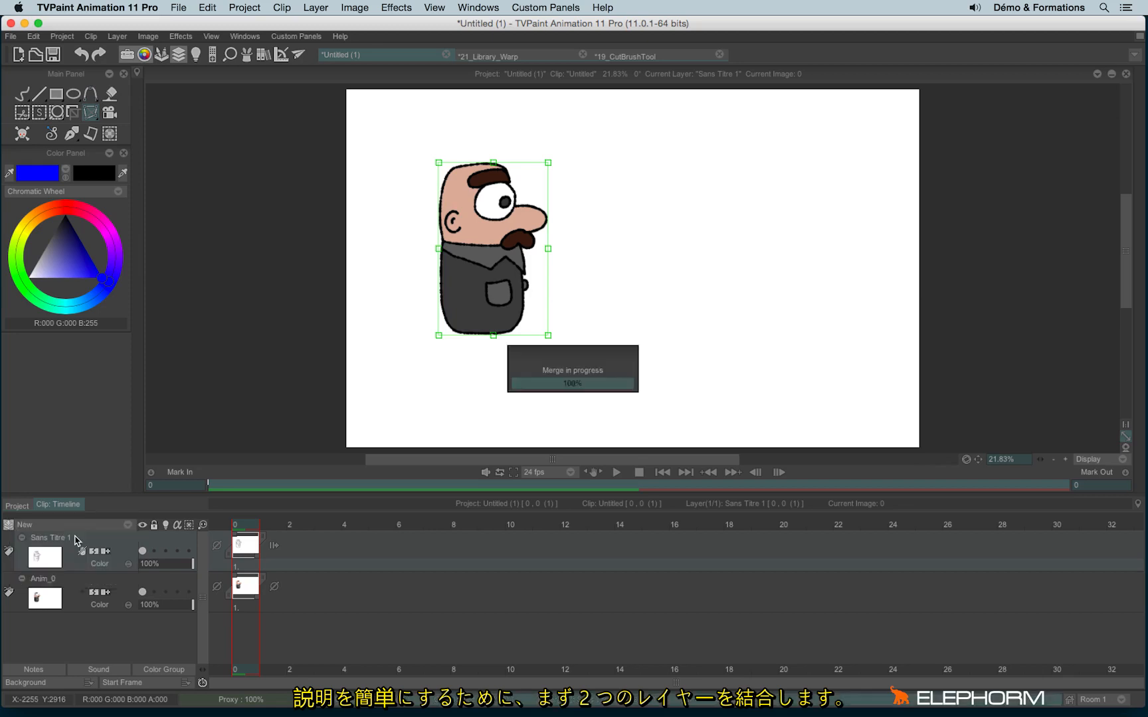
Activate the Warp tool and examine its blue grid over the character's collar, ear, eye and nose.
left_click(90, 115)
left_click(169, 172)
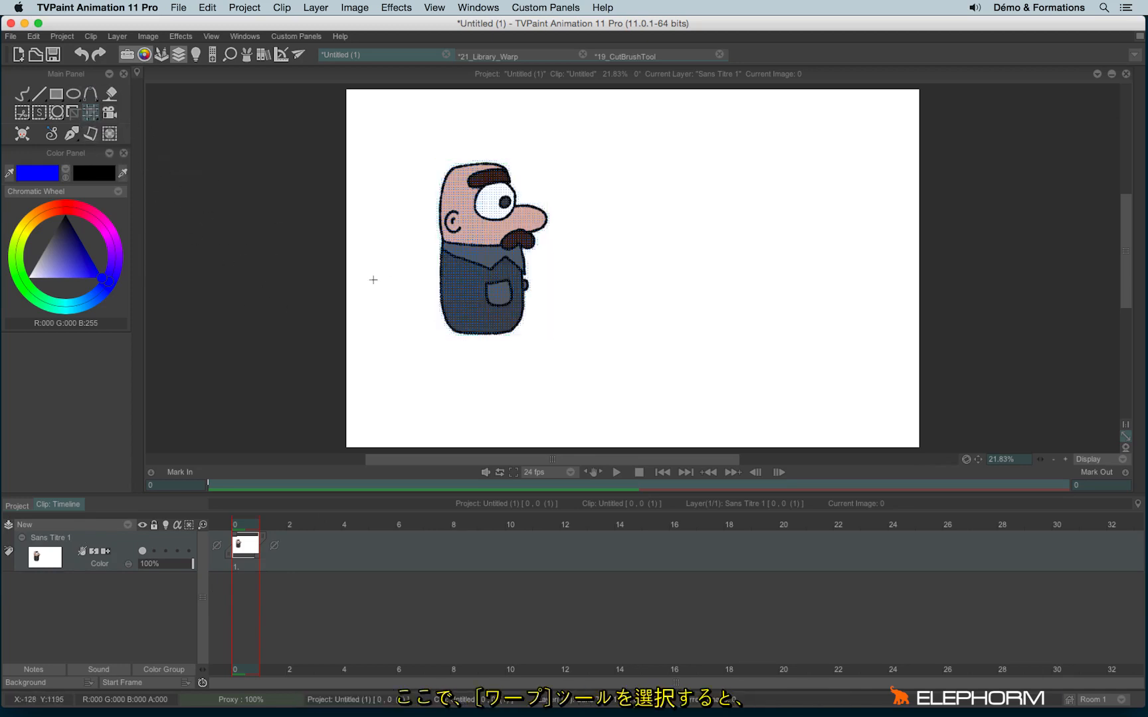
scroll(517, 247, "up", 10)
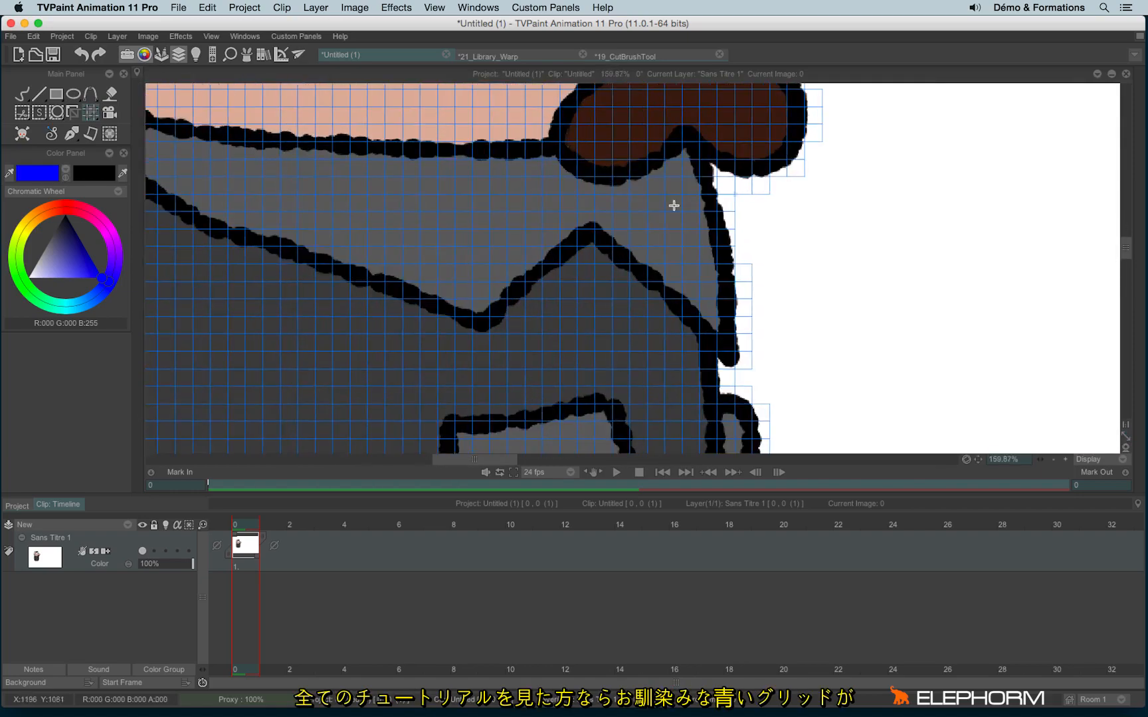
mouse_move(374, 276)
left_mouse_down()
mouse_move(558, 297)
mouse_move(691, 141)
mouse_move(720, 192)
mouse_move(662, 458)
left_mouse_up()
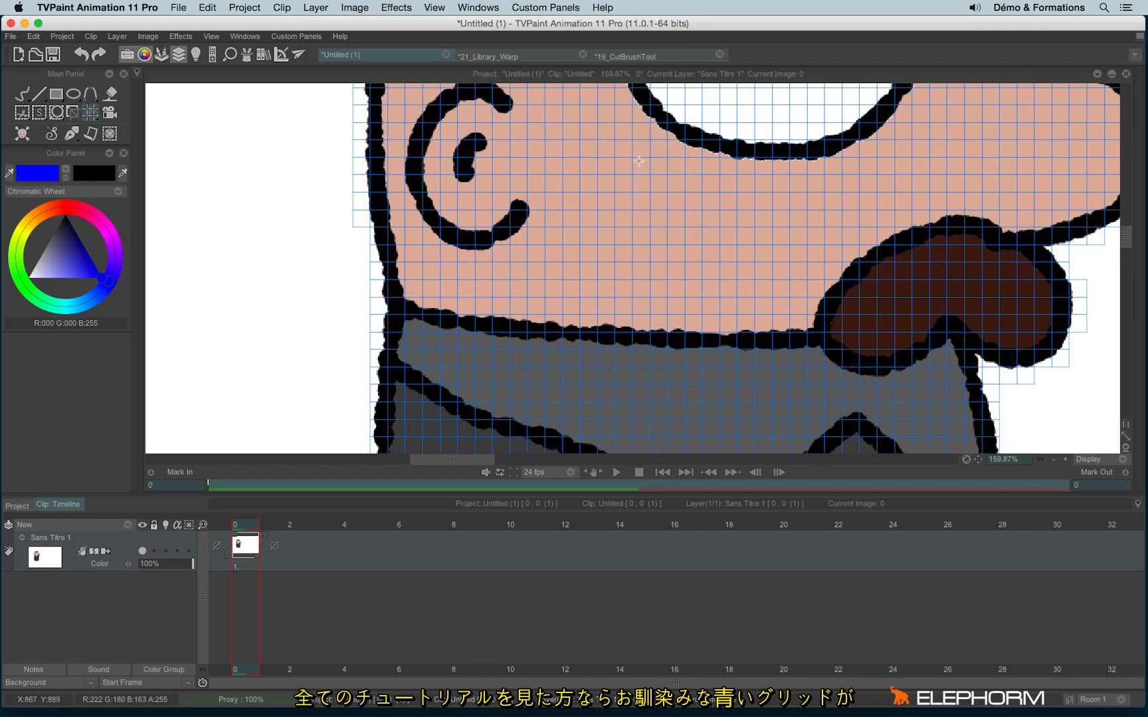
left_click_drag(638, 161, 491, 498)
left_click_drag(544, 199, 443, 211)
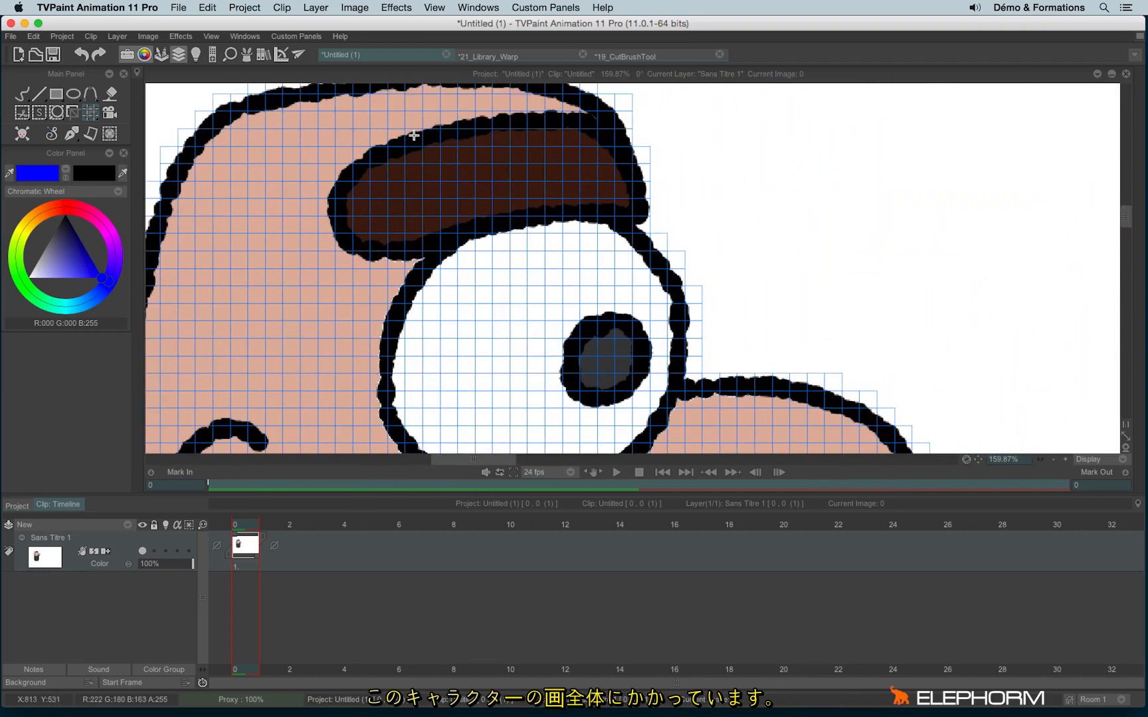
left_click_drag(850, 356, 986, 154)
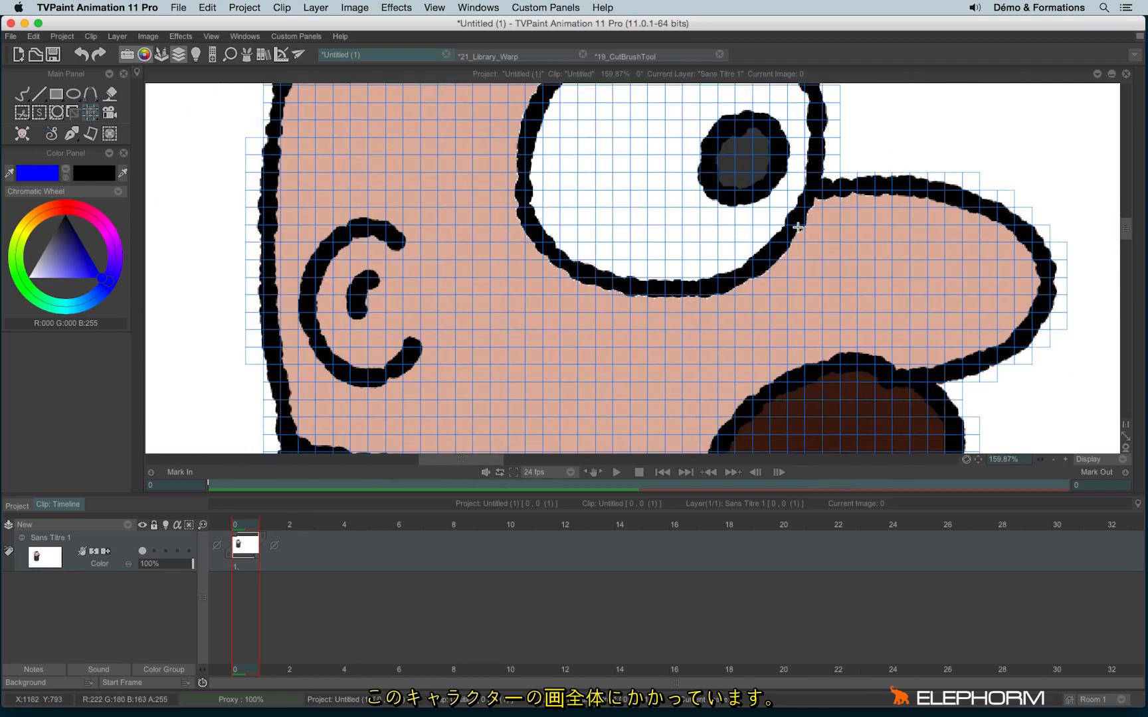
scroll(830, 280, "down", 3)
left_click_drag(823, 287, 592, 241)
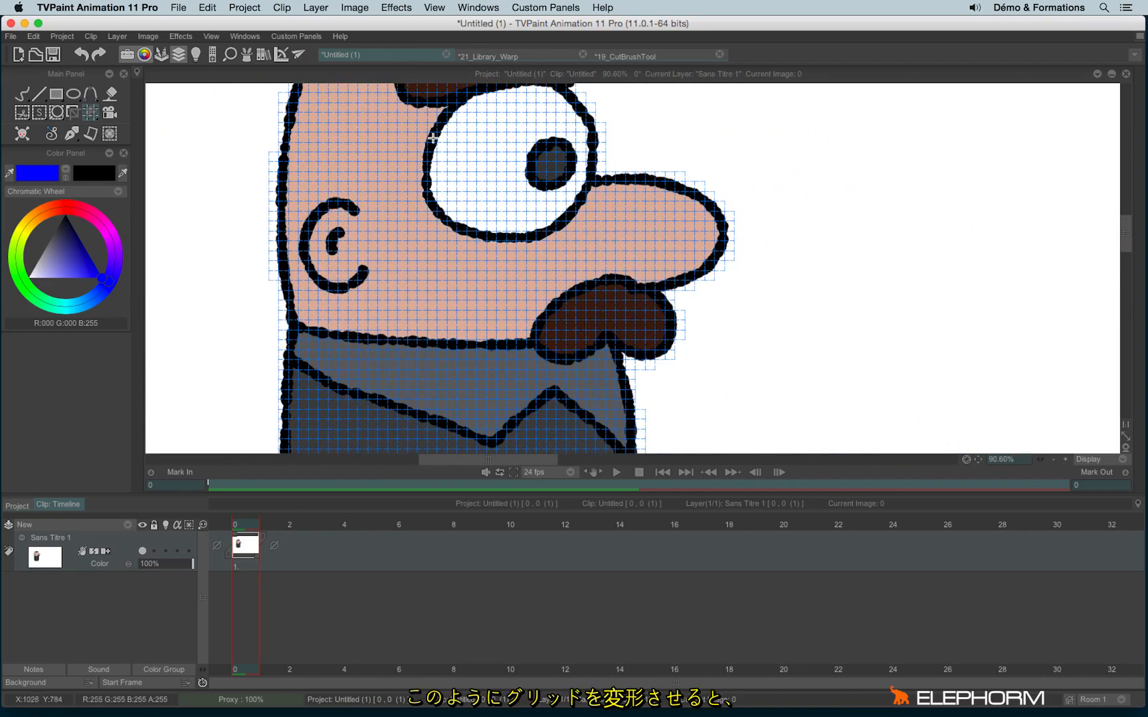
Show the Warp options and deform the grid at 25% rigidity, tilting the character and stretching the area beneath the eye.
left_click(161, 55)
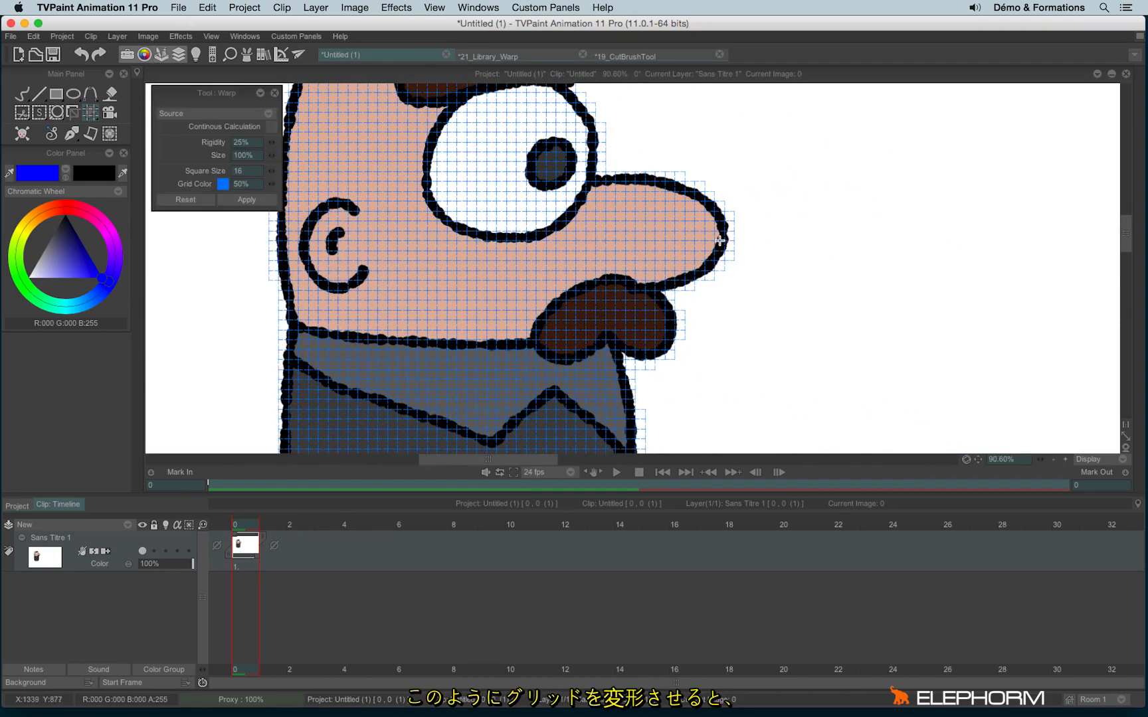
mouse_move(779, 247)
left_mouse_down()
mouse_move(1040, 264)
mouse_move(852, 249)
left_mouse_up()
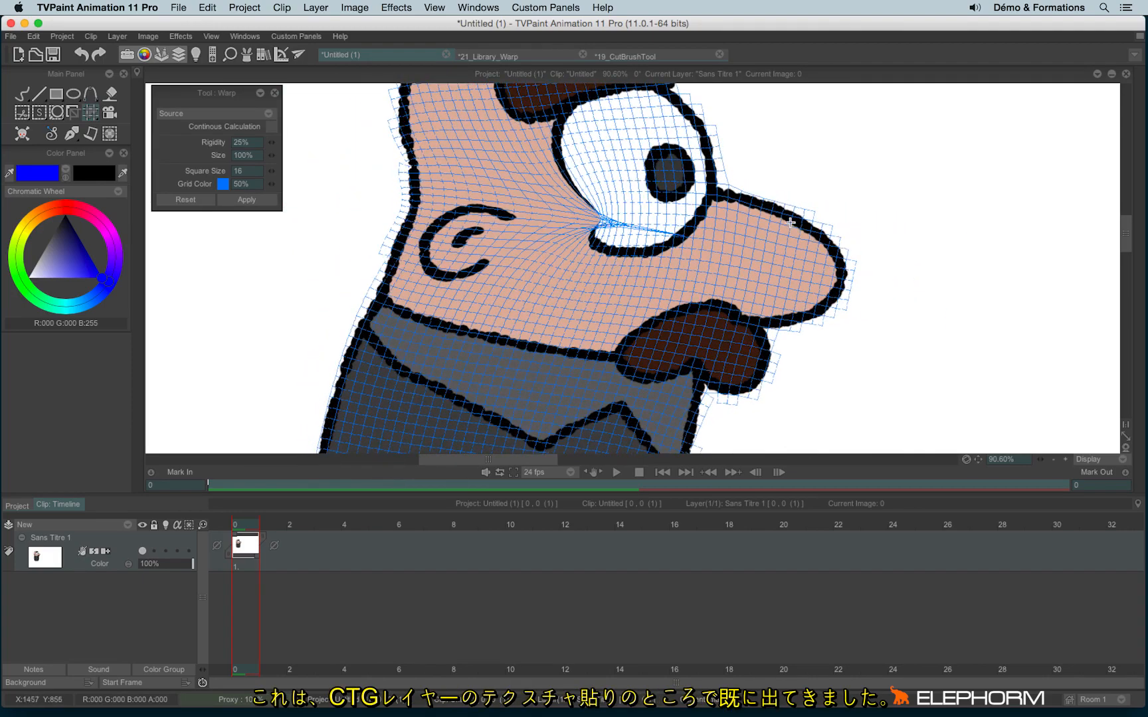
scroll(766, 216, "down", 5)
scroll(790, 229, "up", 3)
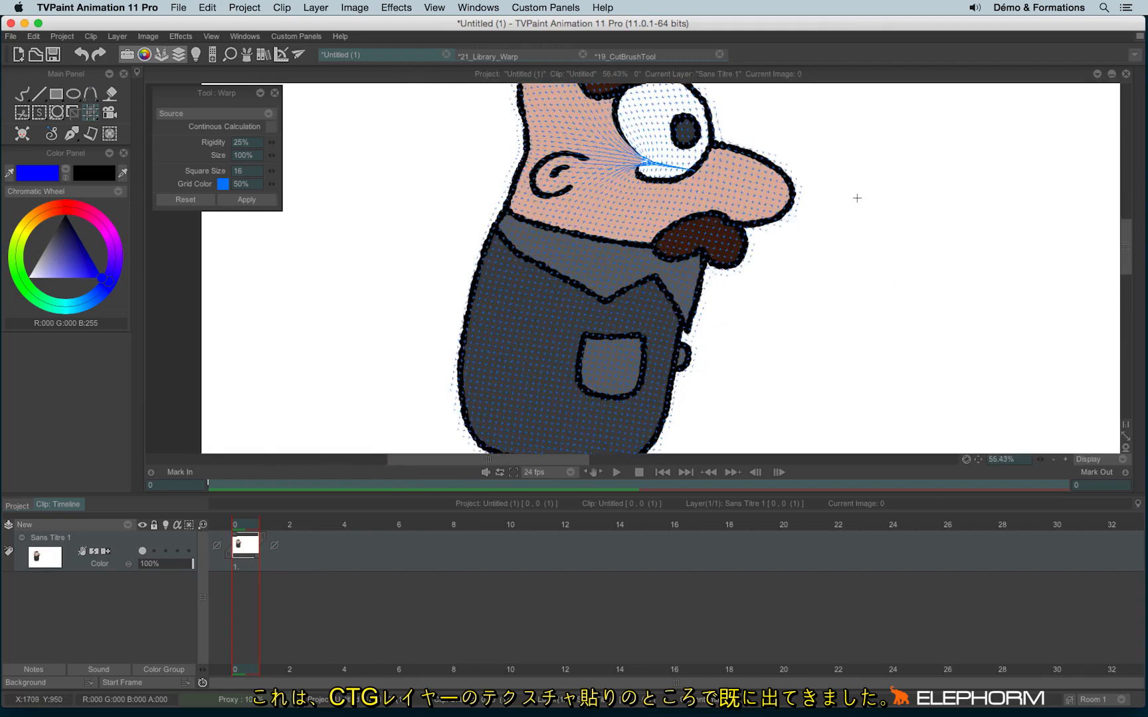
scroll(855, 198, "down", 2)
left_click_drag(786, 222, 686, 334)
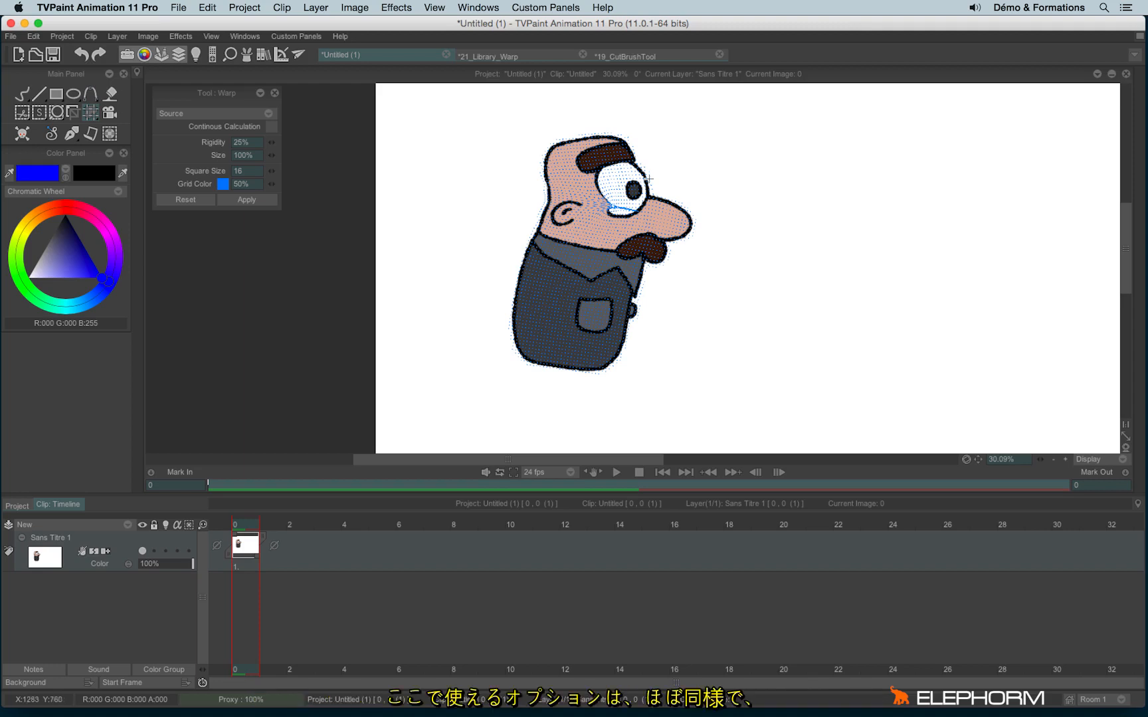
left_click_drag(608, 209, 580, 210)
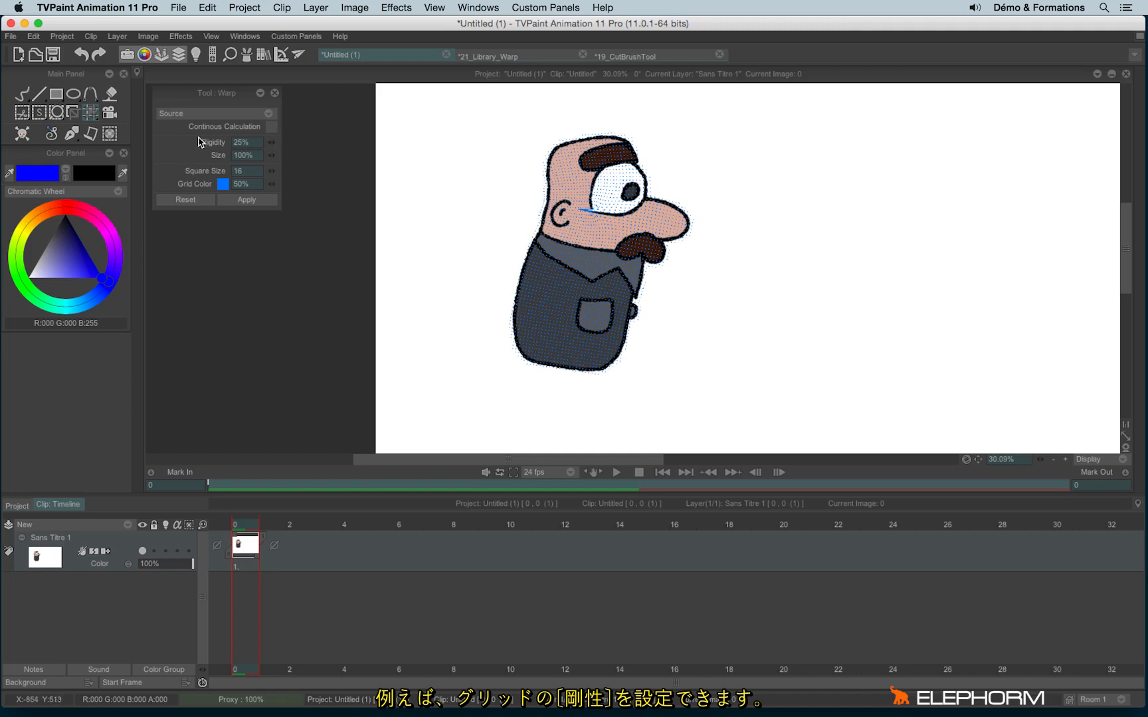
Set the warp Rigidity to 100% and pull the character's grid around to test the stiffer deformation.
left_click(628, 214)
left_click_drag(676, 234, 732, 282)
left_click_drag(631, 207, 649, 168)
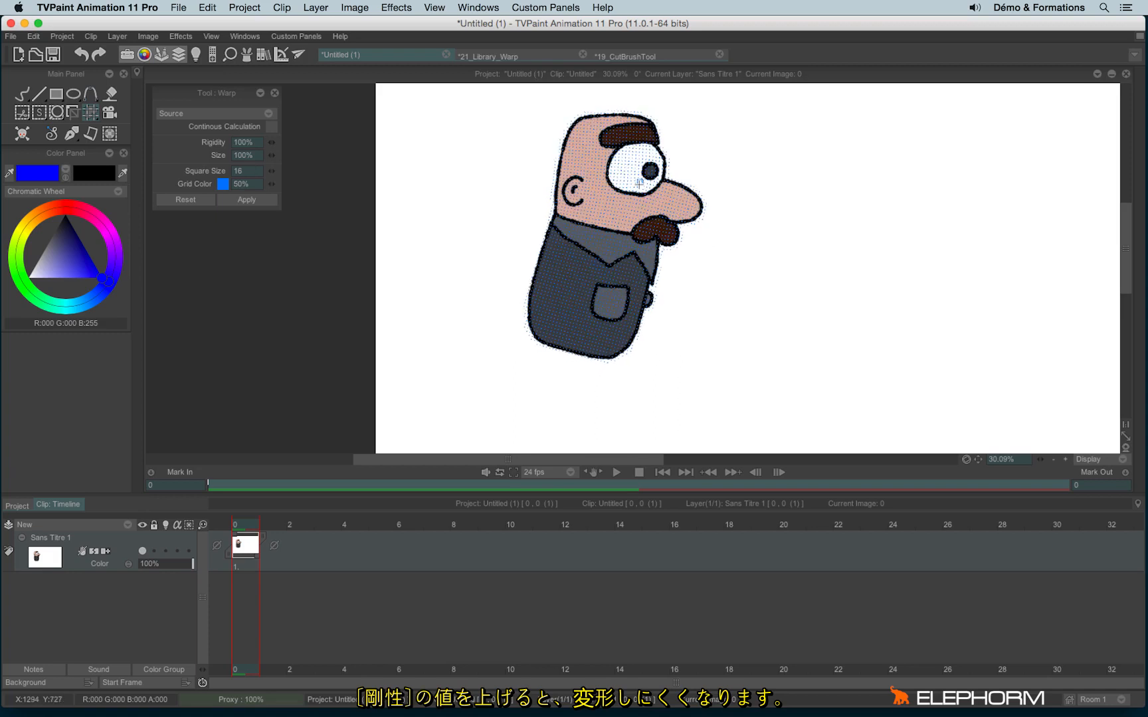
left_click_drag(588, 254, 556, 311)
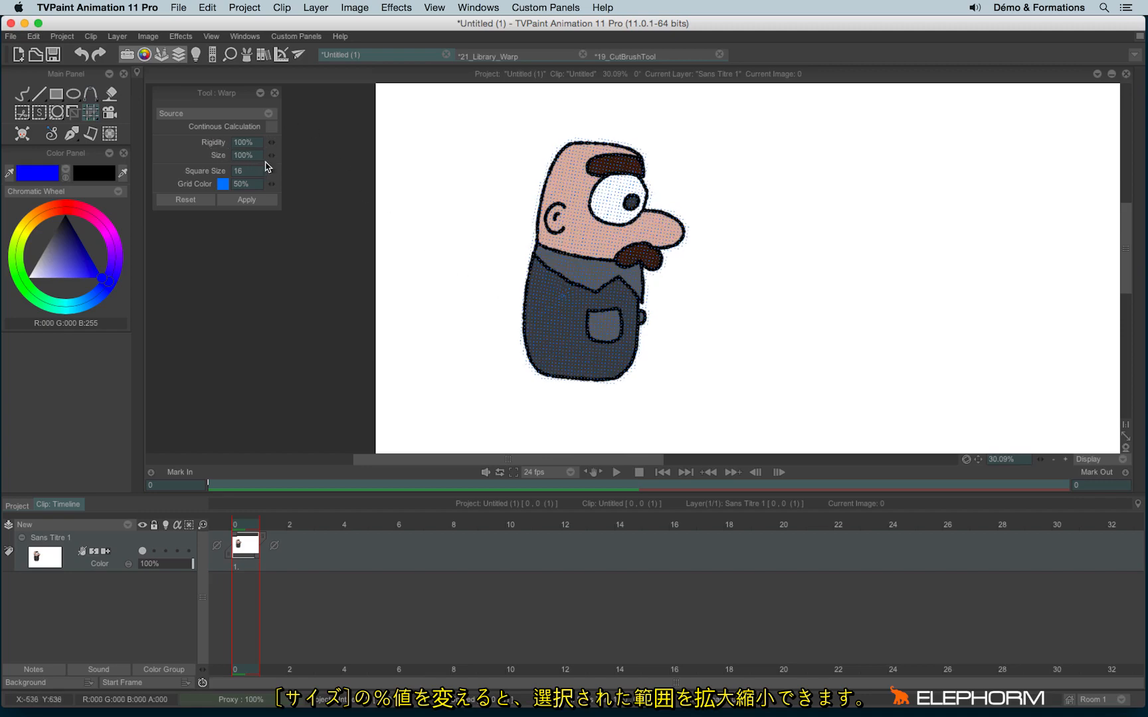
Set the warp Size to 101% and Square Size to 97, and move and tilt the character with the coarser grid.
left_click_drag(281, 158, 352, 184)
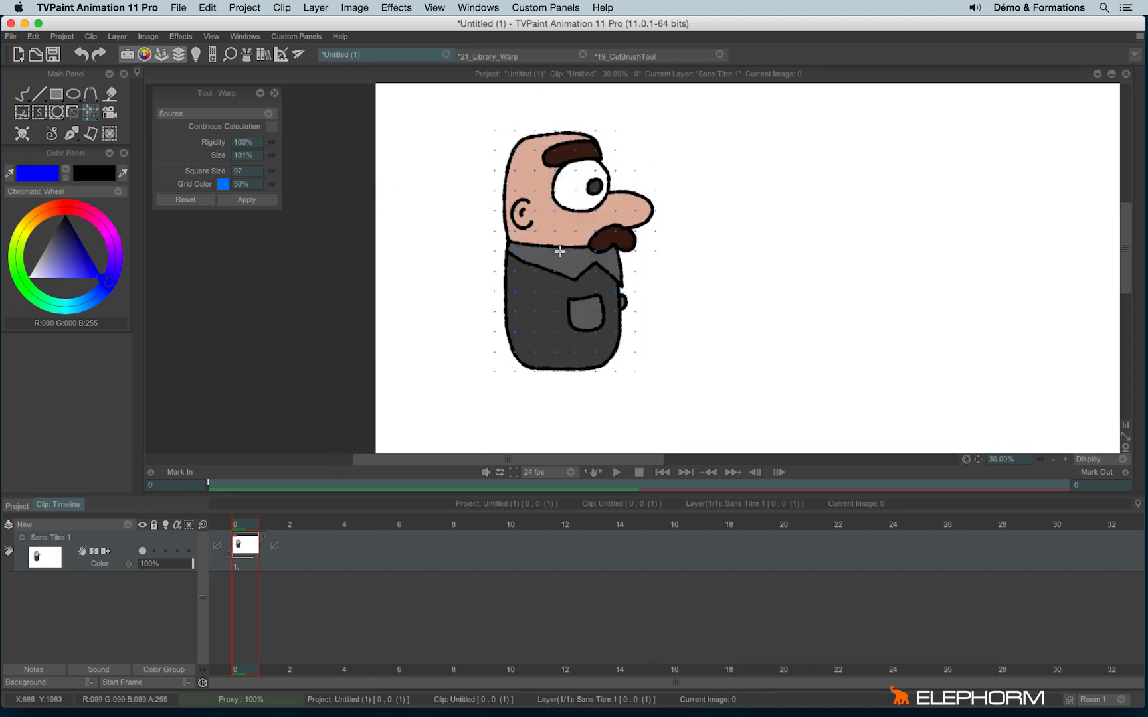
left_click_drag(581, 245, 587, 271)
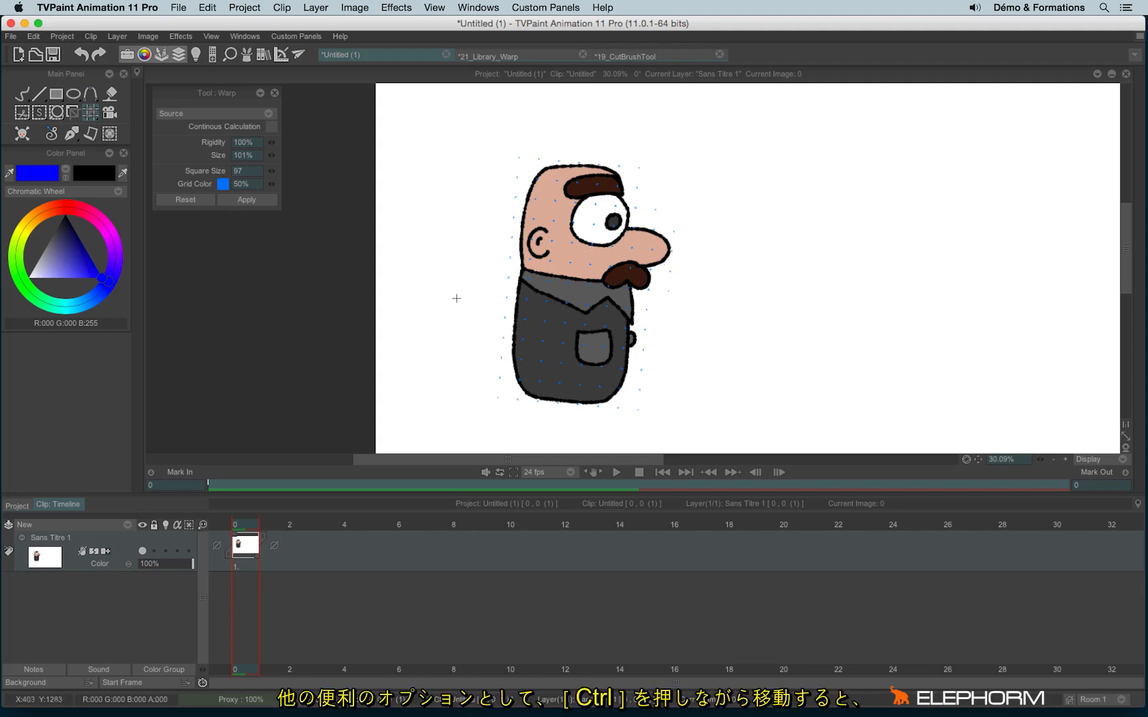
mouse_move(440, 318)
left_mouse_down()
mouse_move(546, 269)
mouse_move(705, 310)
mouse_move(458, 376)
mouse_move(718, 342)
mouse_move(451, 336)
mouse_move(492, 289)
mouse_move(352, 258)
left_mouse_up()
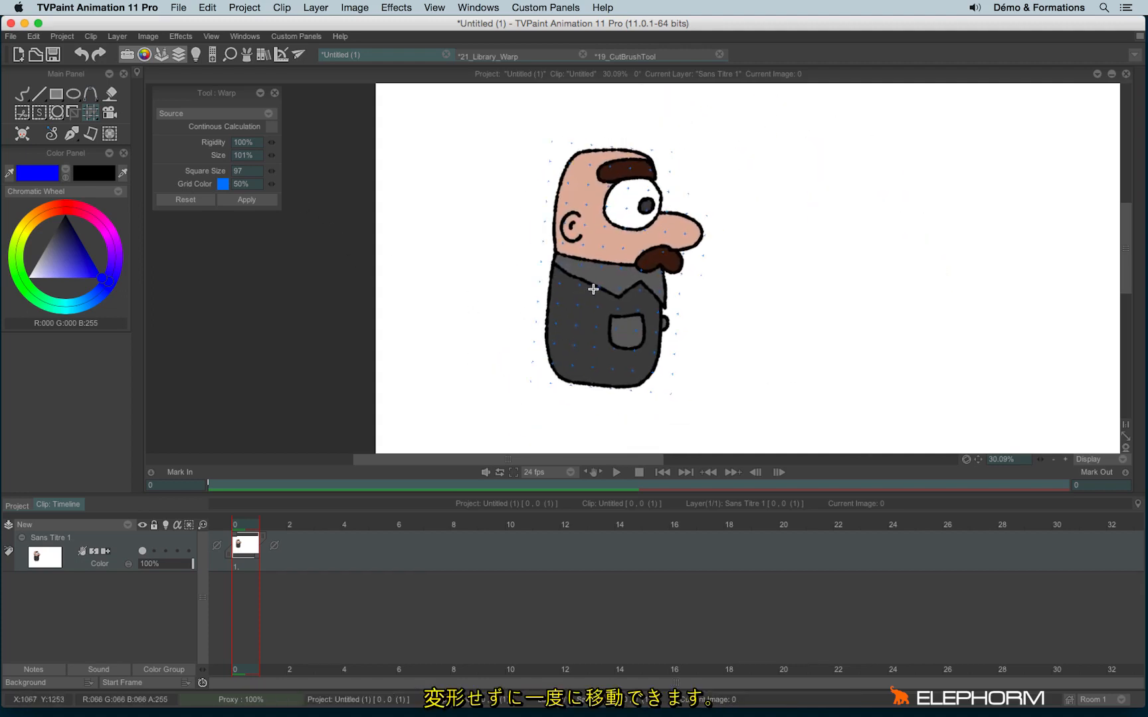
left_click_drag(593, 289, 511, 296)
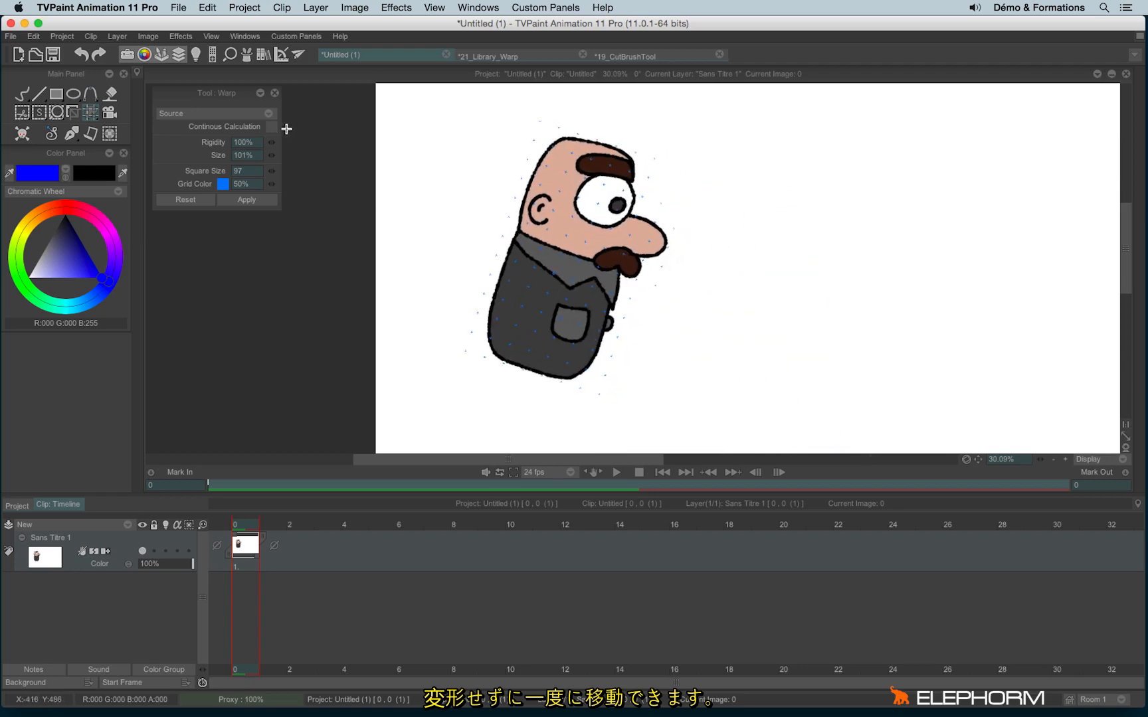
Set the warp Rigidity to 45% and pull the character's grid to test the softer deformation.
left_click_drag(256, 143, 250, 145)
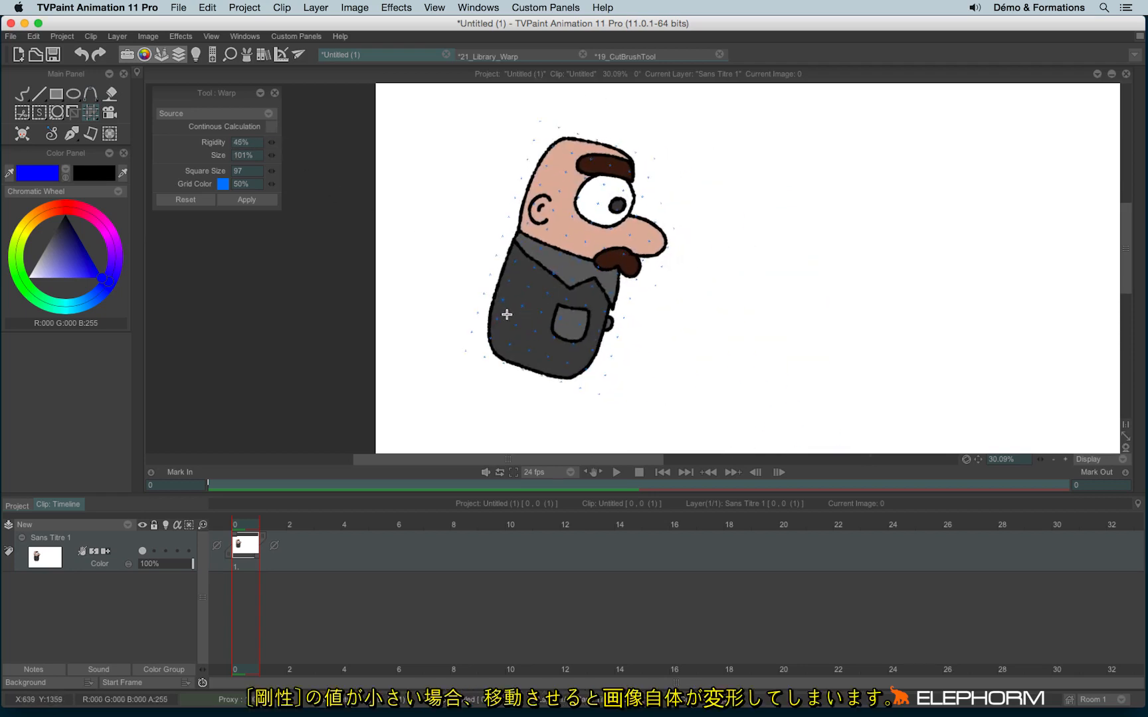
mouse_move(531, 311)
left_mouse_down()
mouse_move(770, 310)
mouse_move(584, 389)
mouse_move(661, 341)
mouse_move(564, 338)
mouse_move(559, 295)
left_mouse_up()
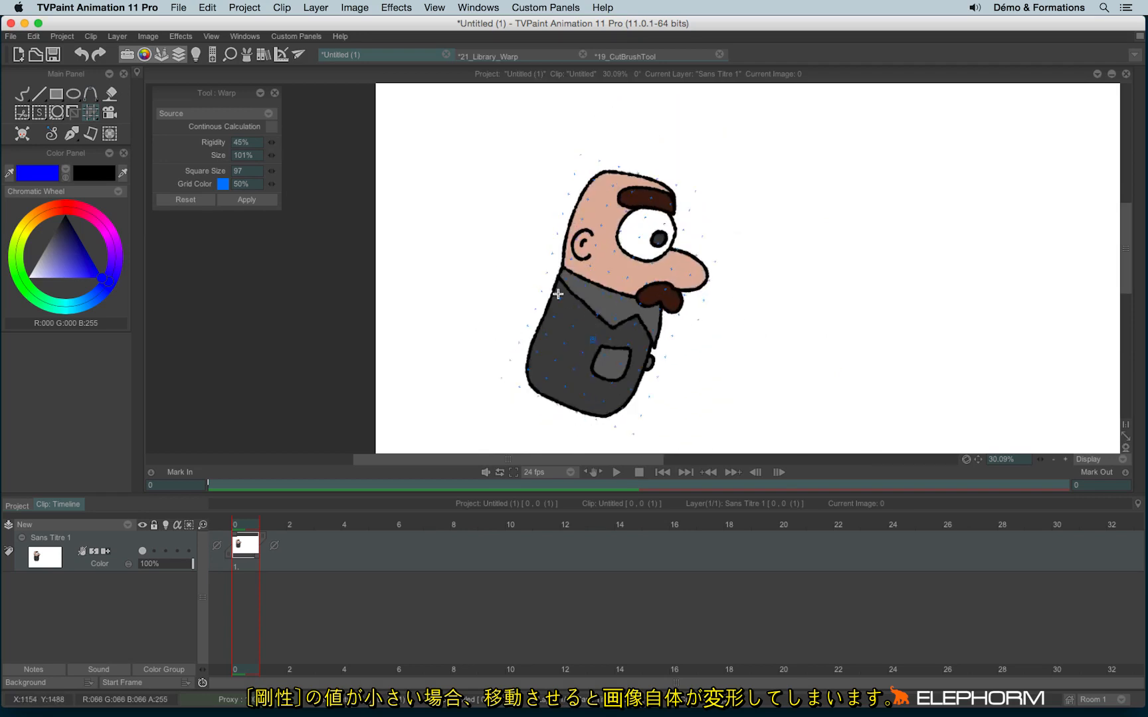
left_click_drag(492, 265, 439, 344)
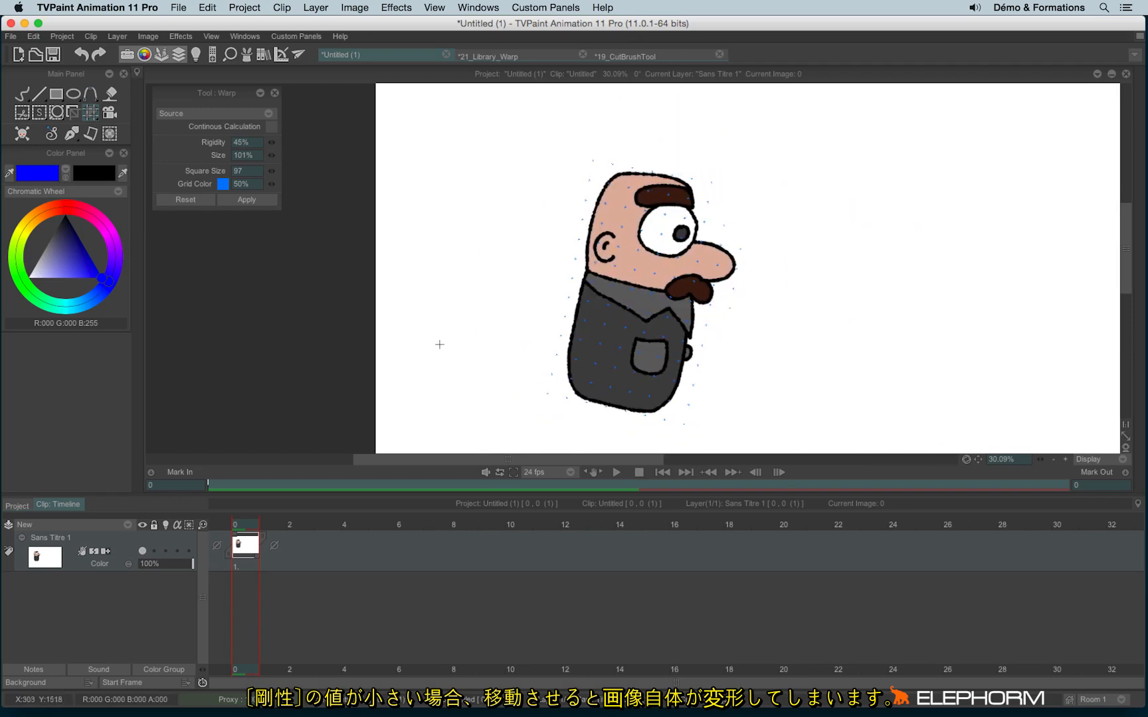
Try locking a grid point at the character's base and bending the body around it, leaving the warp unapplied.
right_click(588, 404)
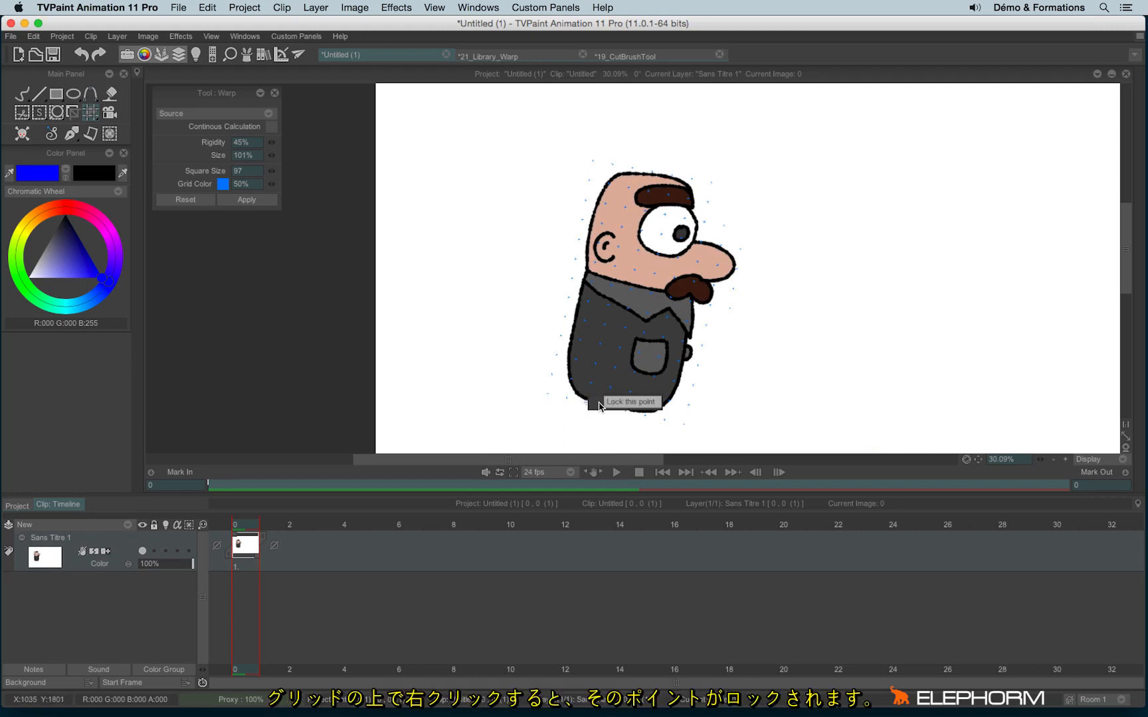
left_click(599, 403)
left_click_drag(664, 217, 534, 171)
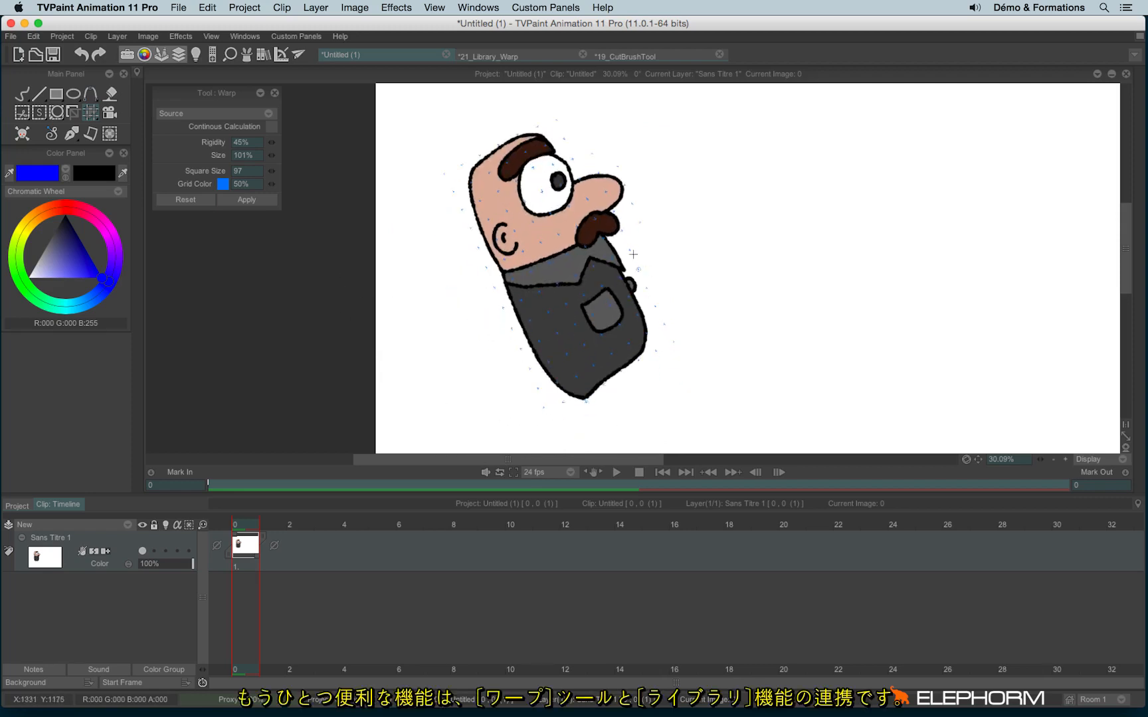
left_click_drag(633, 254, 610, 329)
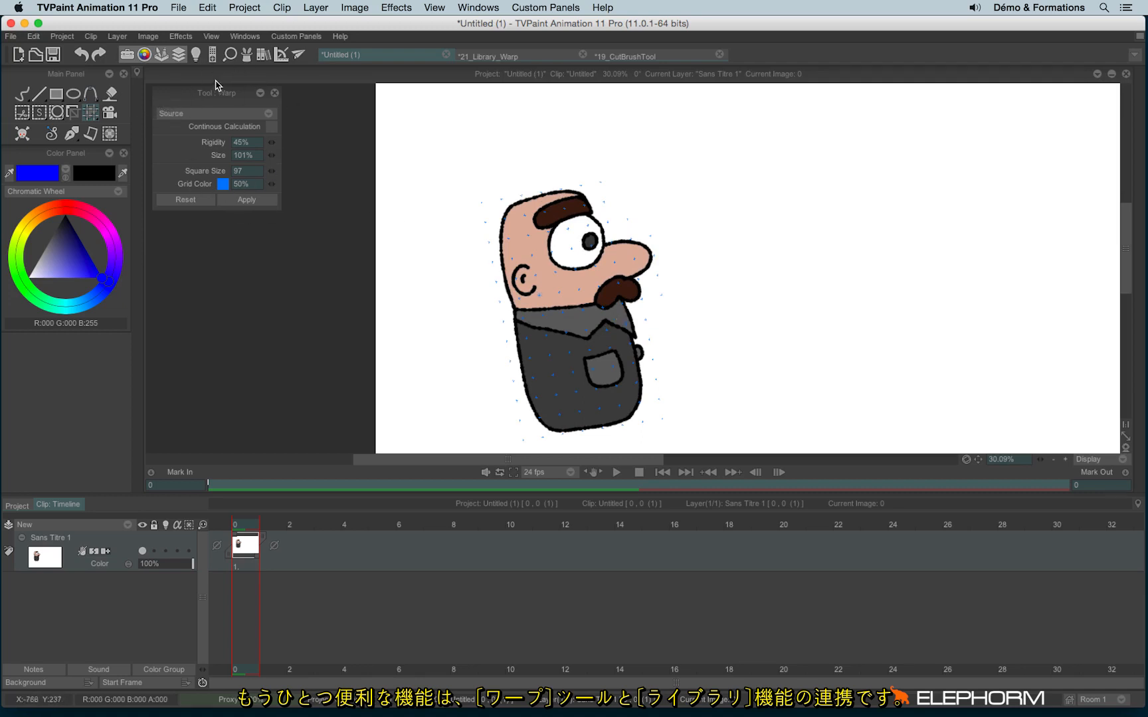
left_click(22, 94)
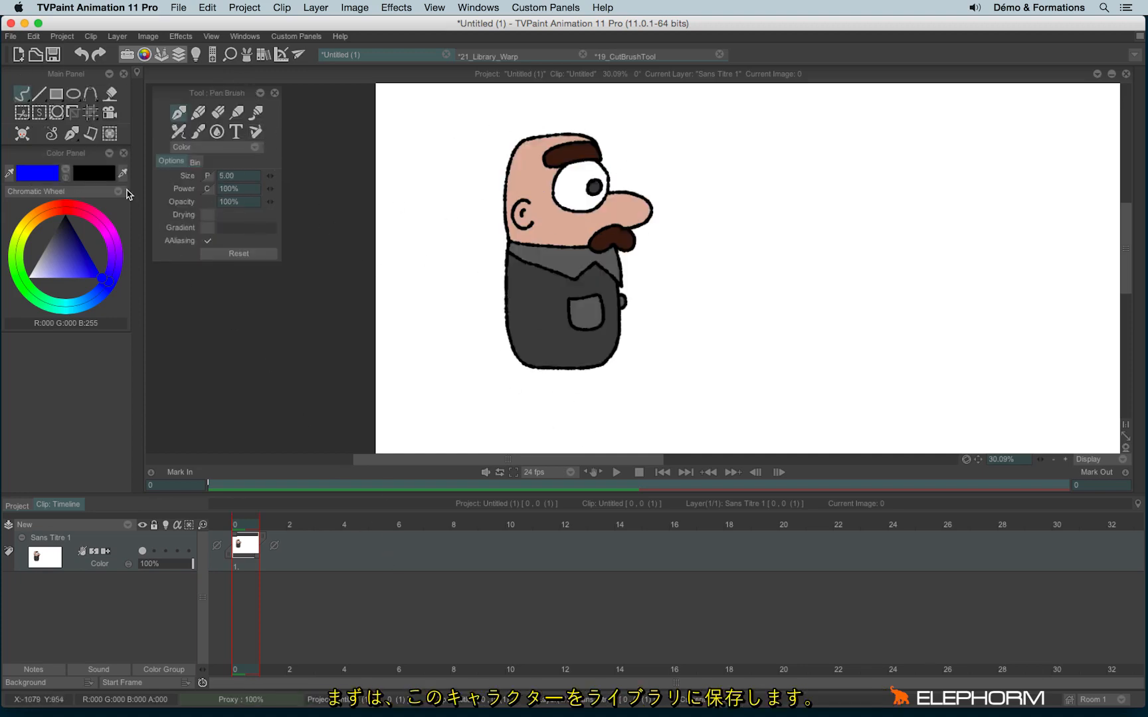
Copy the whole character as a custom brush with Cut Brush and add its current image to the image library.
left_click(22, 112)
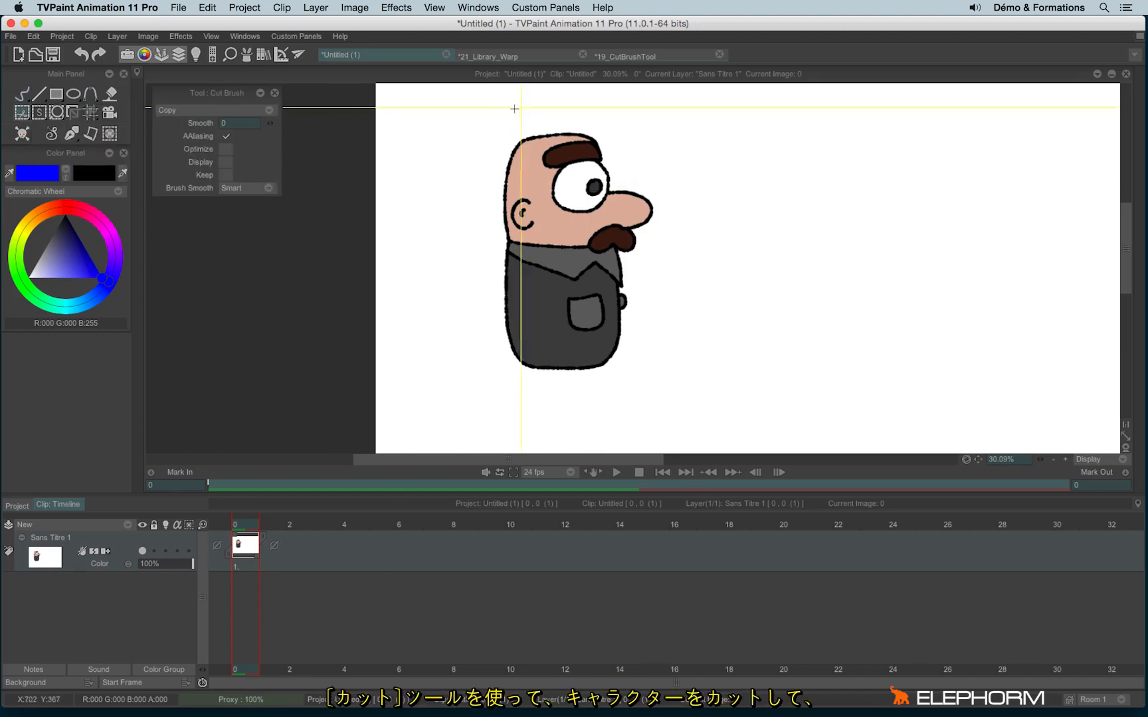
mouse_move(473, 104)
left_mouse_down()
mouse_move(666, 402)
mouse_move(661, 391)
left_mouse_up()
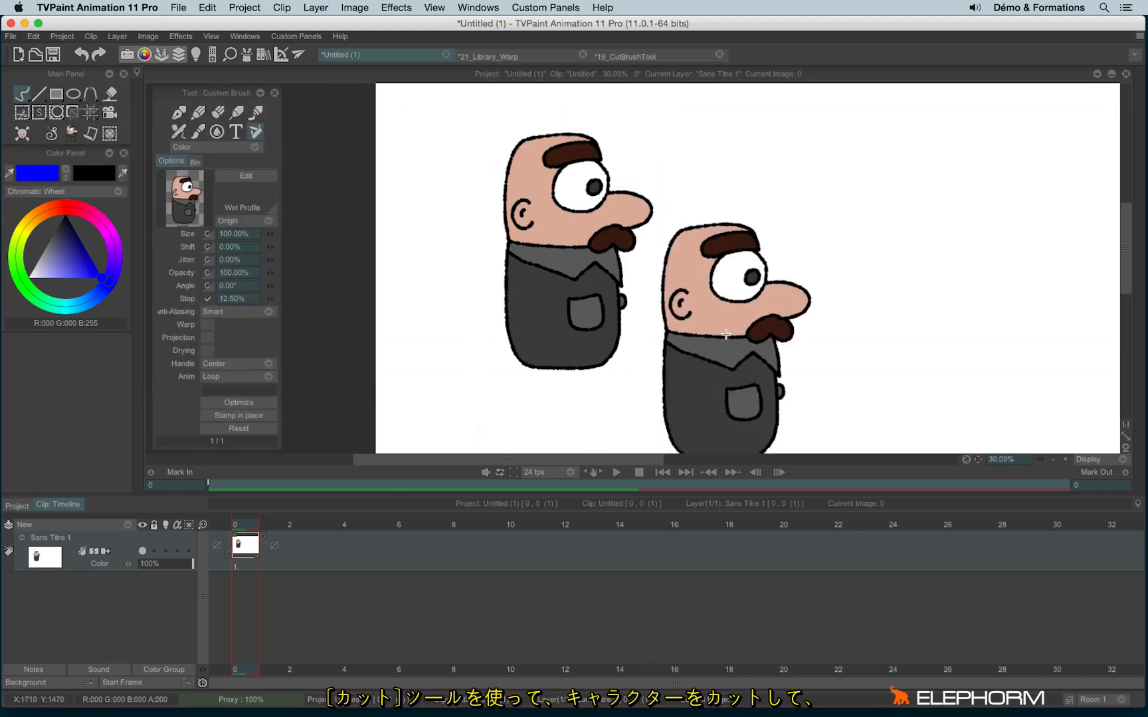
left_click(264, 56)
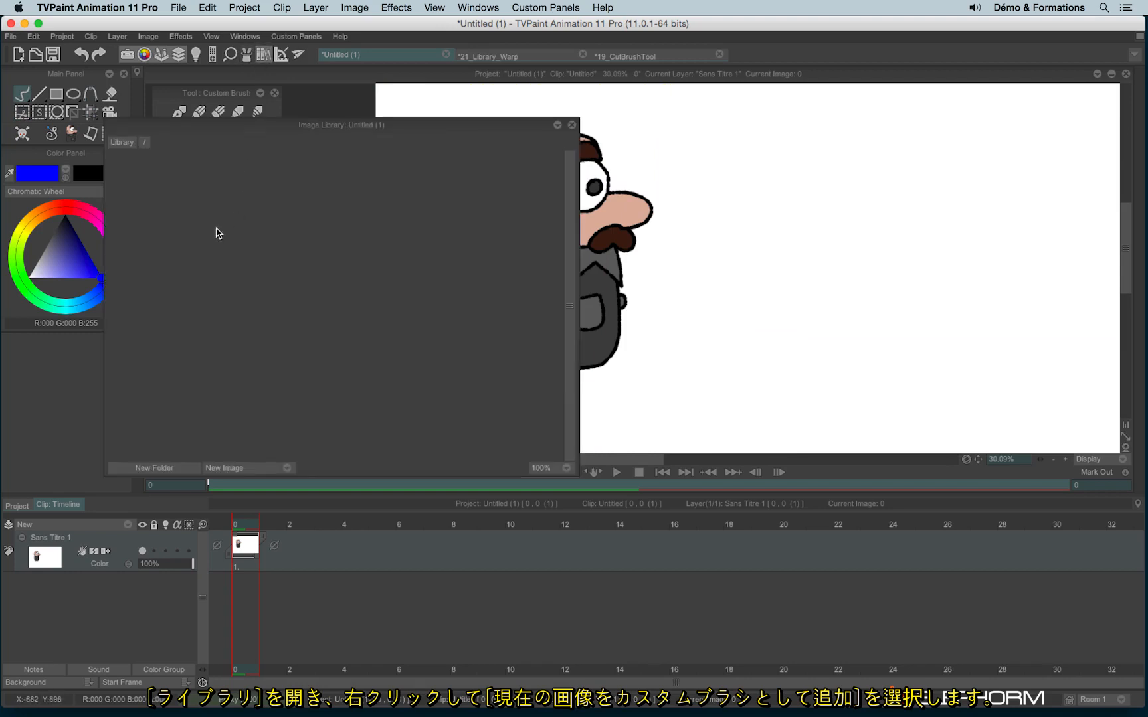
right_click(195, 231)
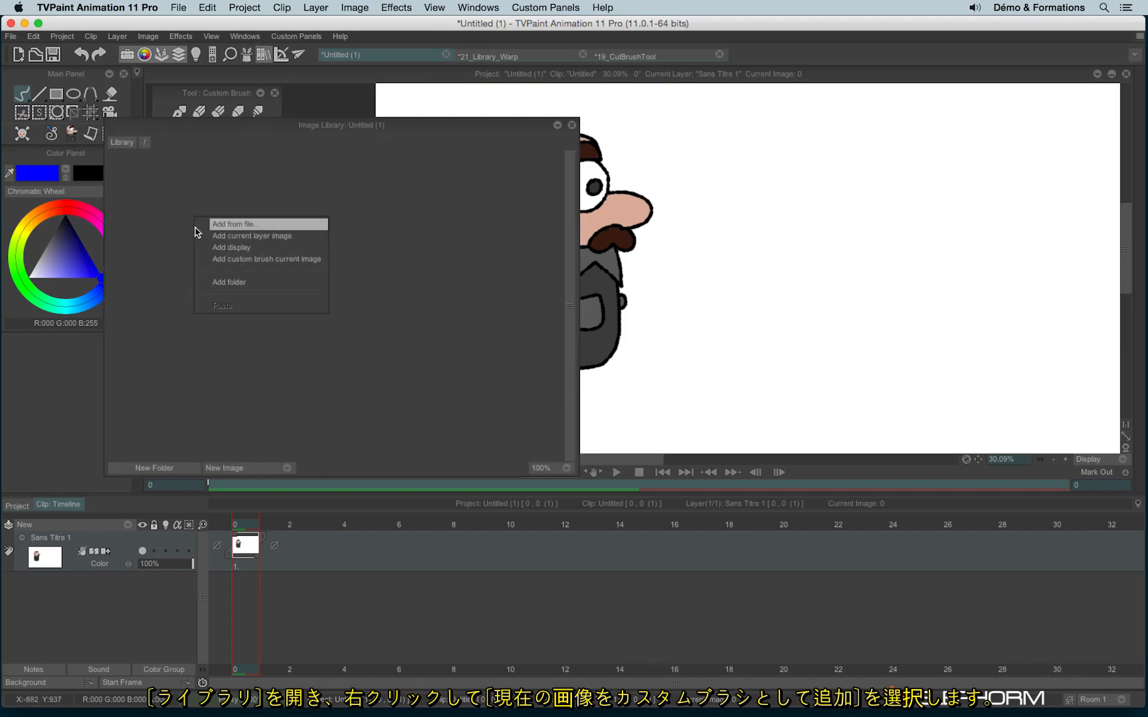
left_click(313, 262)
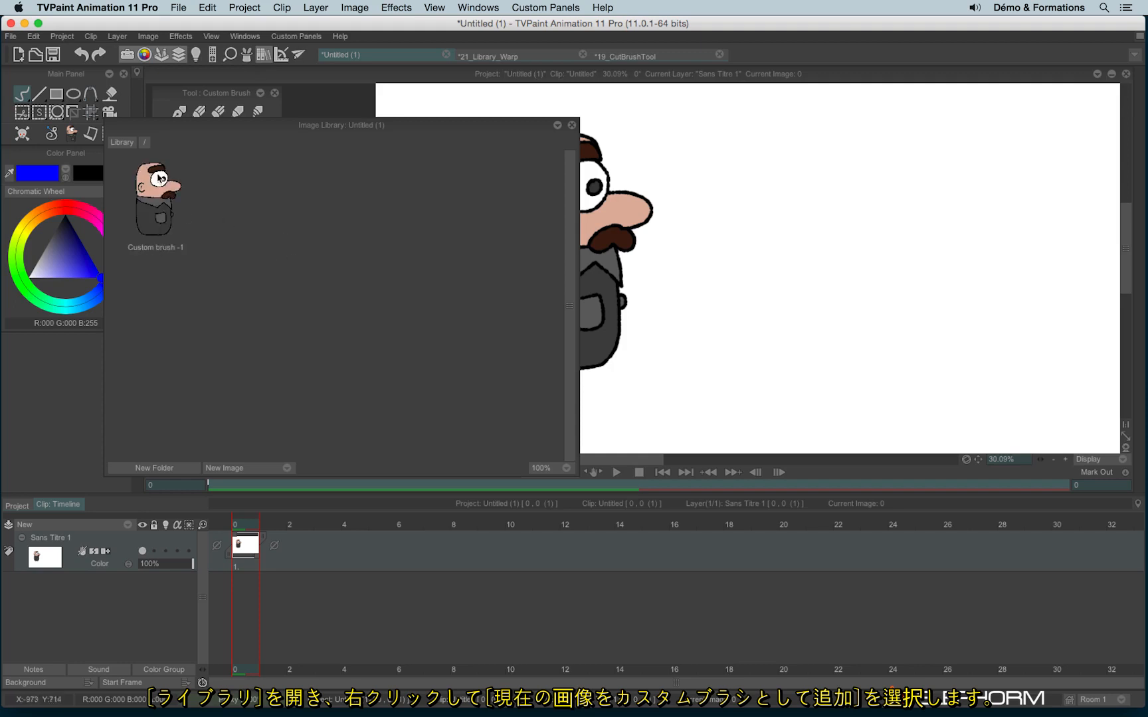
left_click(162, 207)
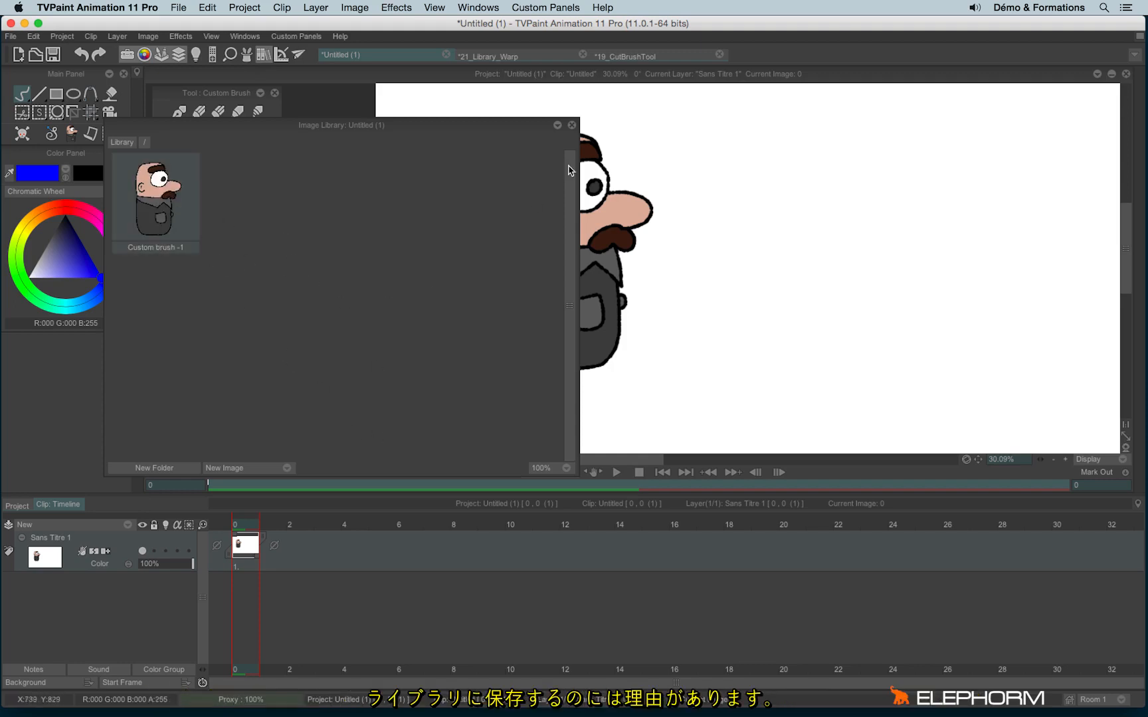
left_click(572, 125)
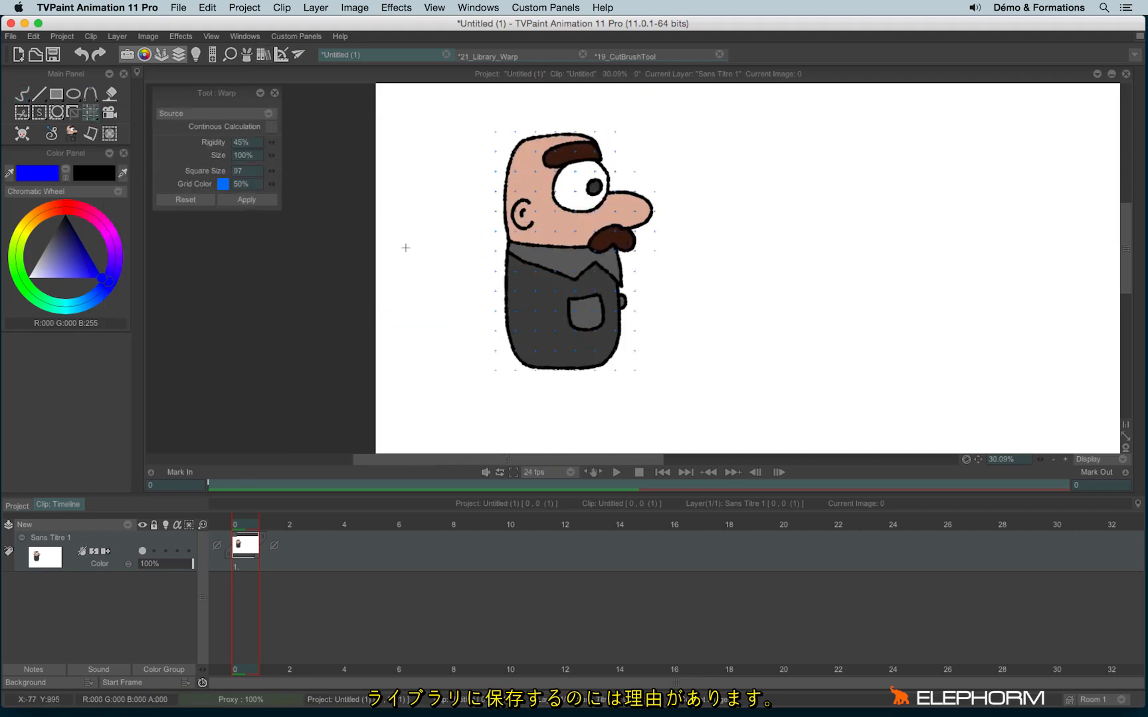
Try tilting the character with the Warp tool, leave the tool and clear the character's image from the layer.
left_click_drag(556, 169, 574, 322)
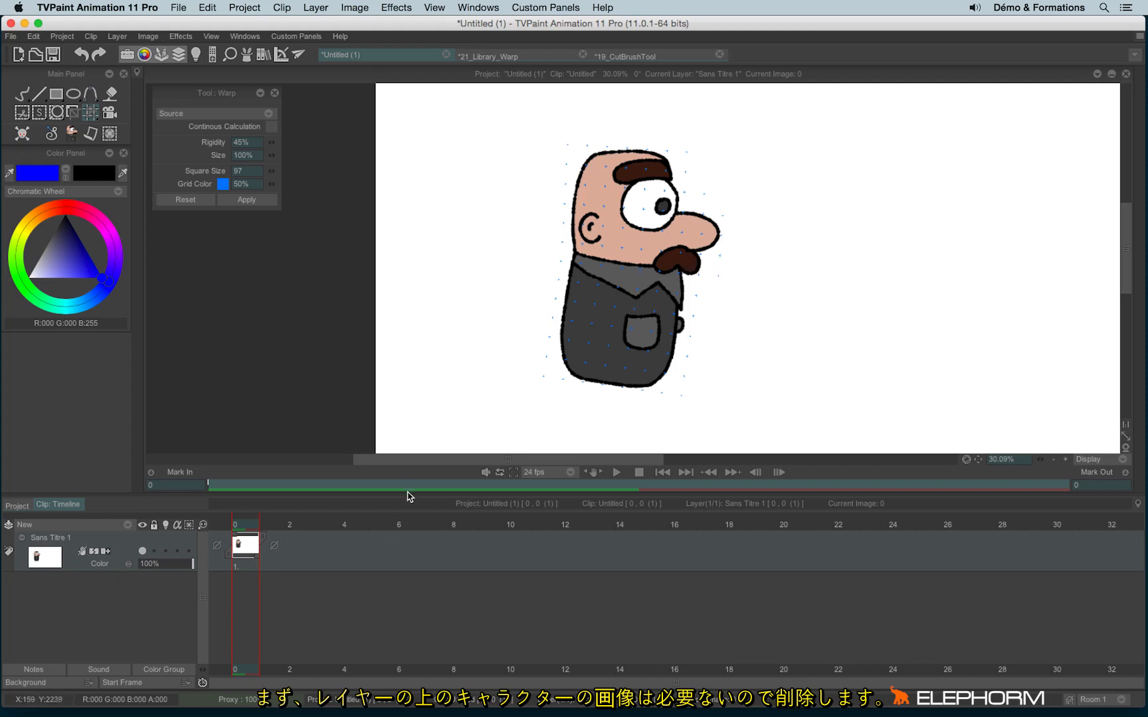
left_click(23, 96)
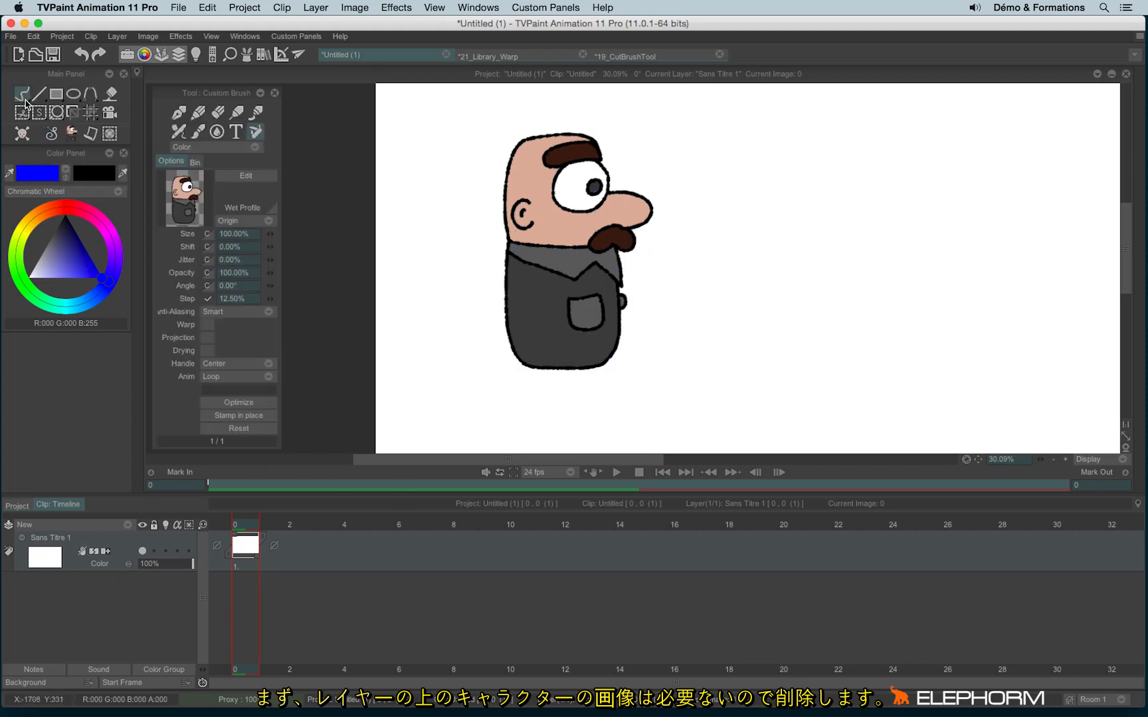
Activate the Warp tool and load Custom brush -1 from the library as its source.
left_click(99, 130)
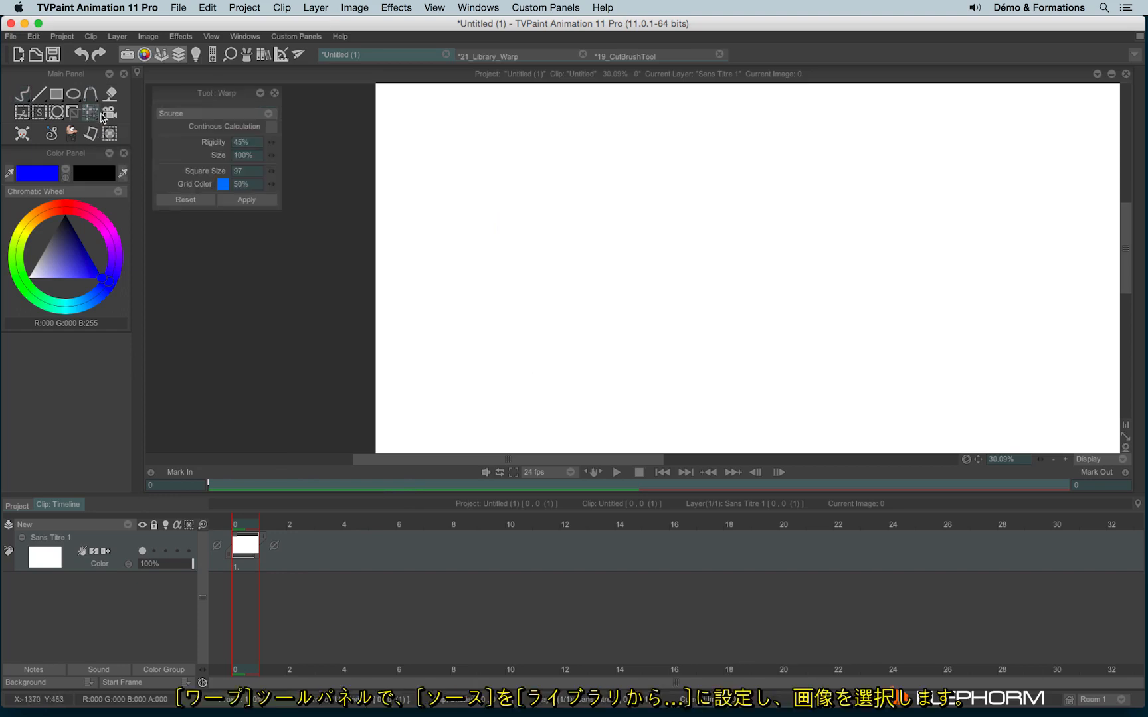
left_click(197, 119)
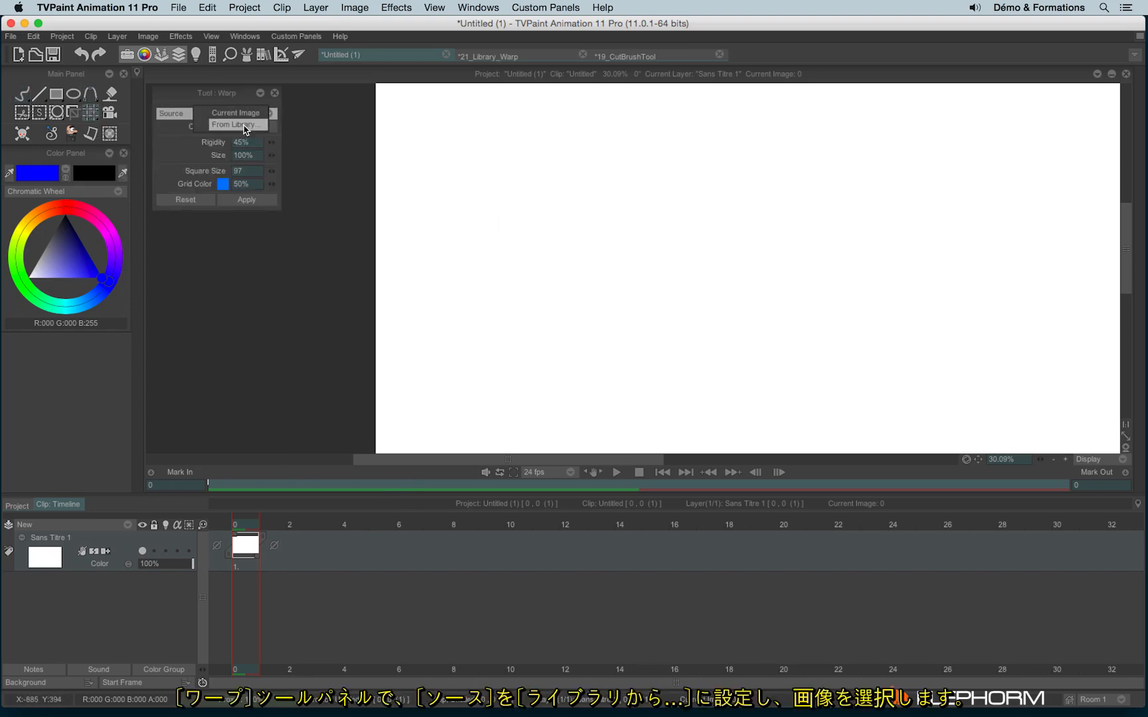
left_click(241, 126)
double_click(384, 287)
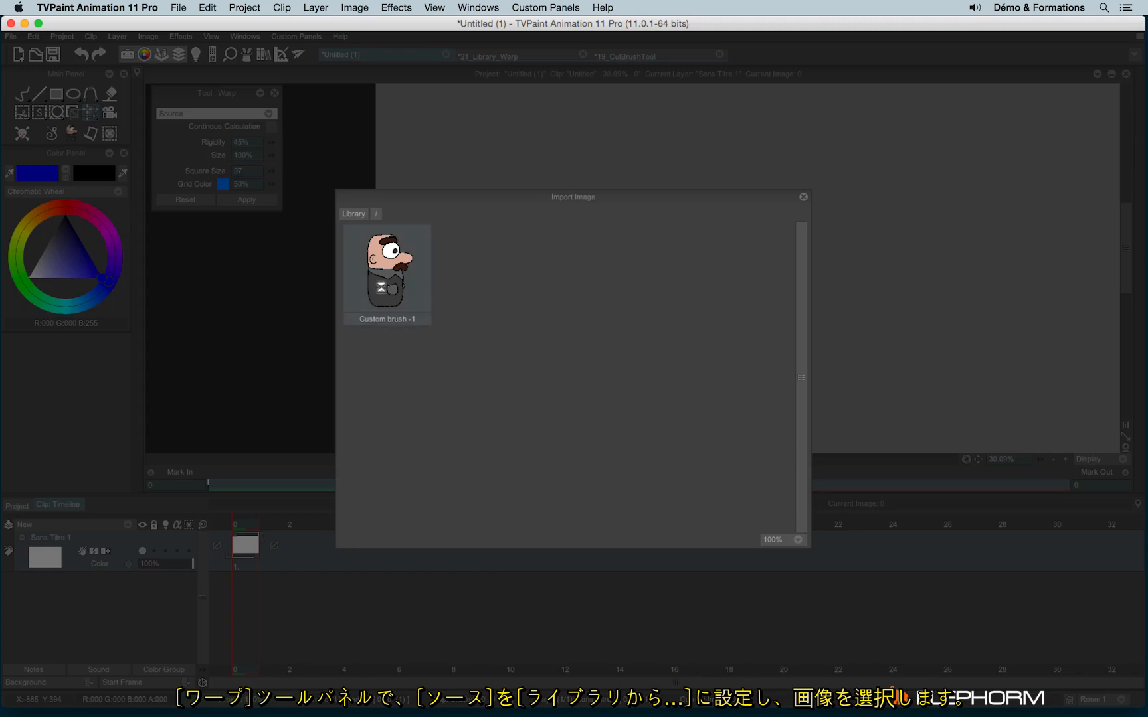
Tilt the character backward near the canvas's upper-left corner and apply the warp to frame 0.
scroll(753, 300, "down", 2)
left_click_drag(759, 304, 621, 290)
scroll(600, 282, "up", 1)
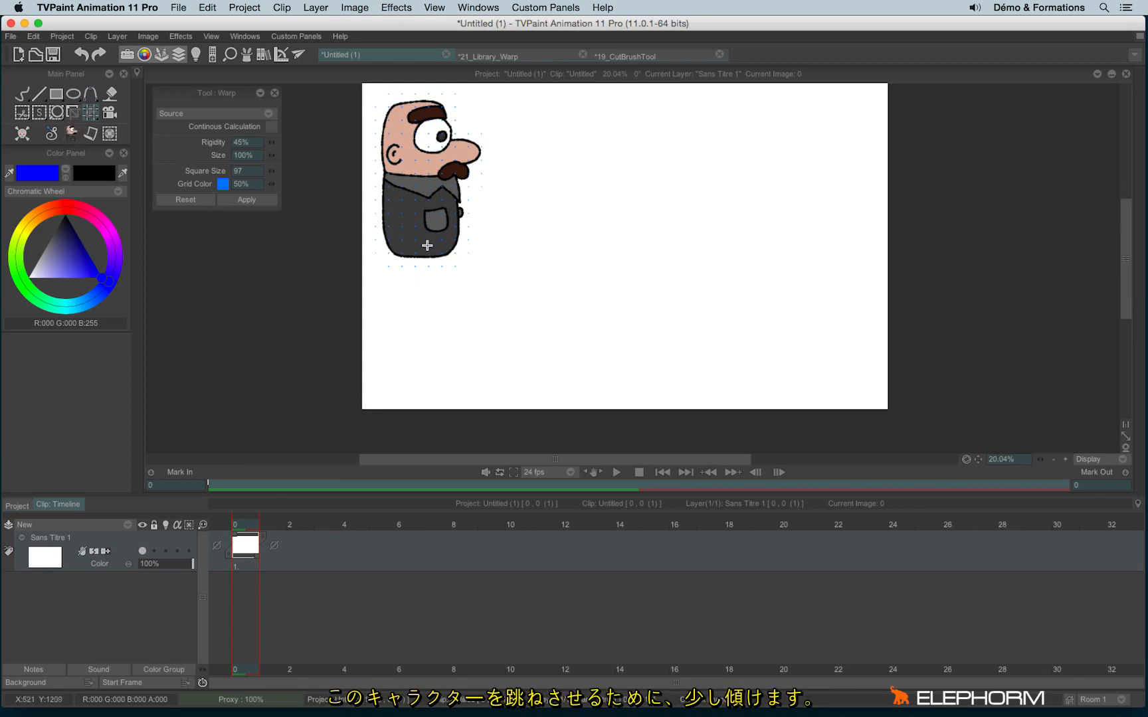
left_click_drag(432, 244, 461, 239)
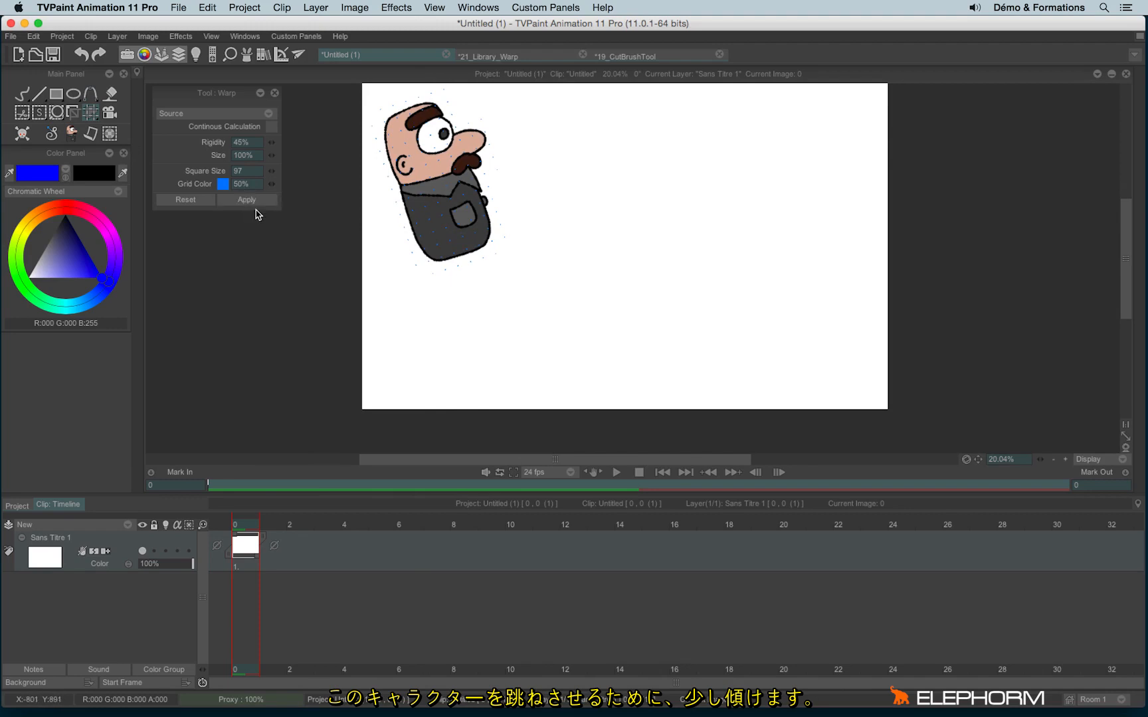
left_click(247, 199)
Go to frame 1, turn on the layer's light table for the previous image and move the character slightly down.
left_click(273, 526)
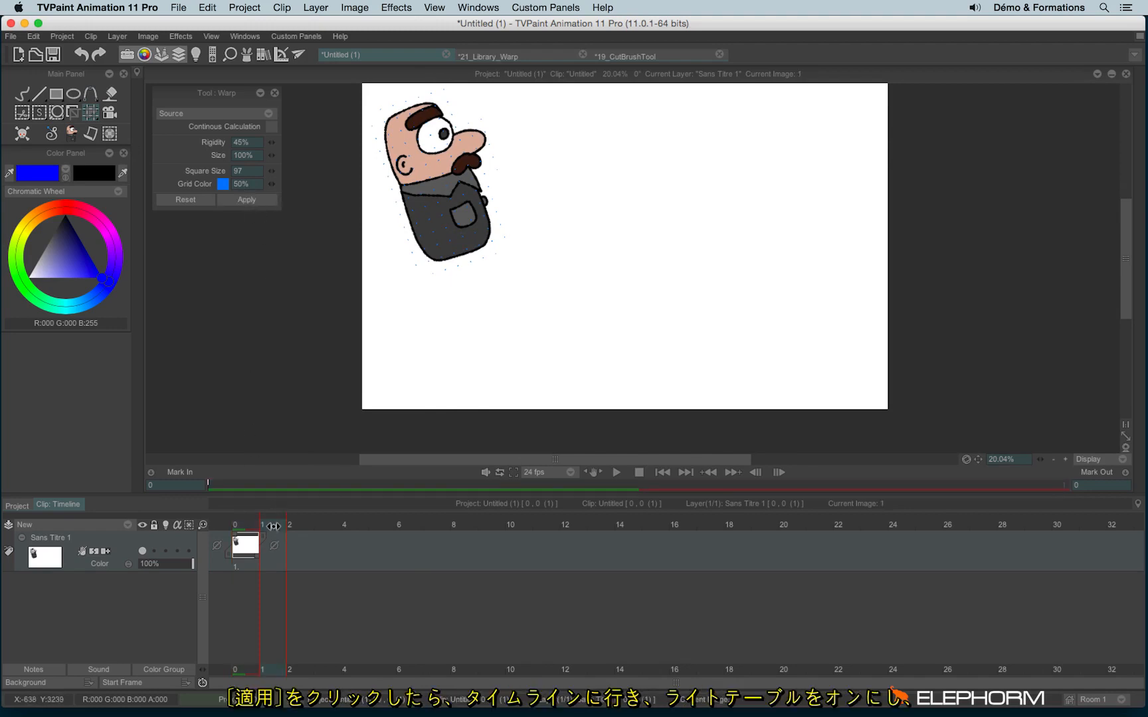
left_click(165, 550)
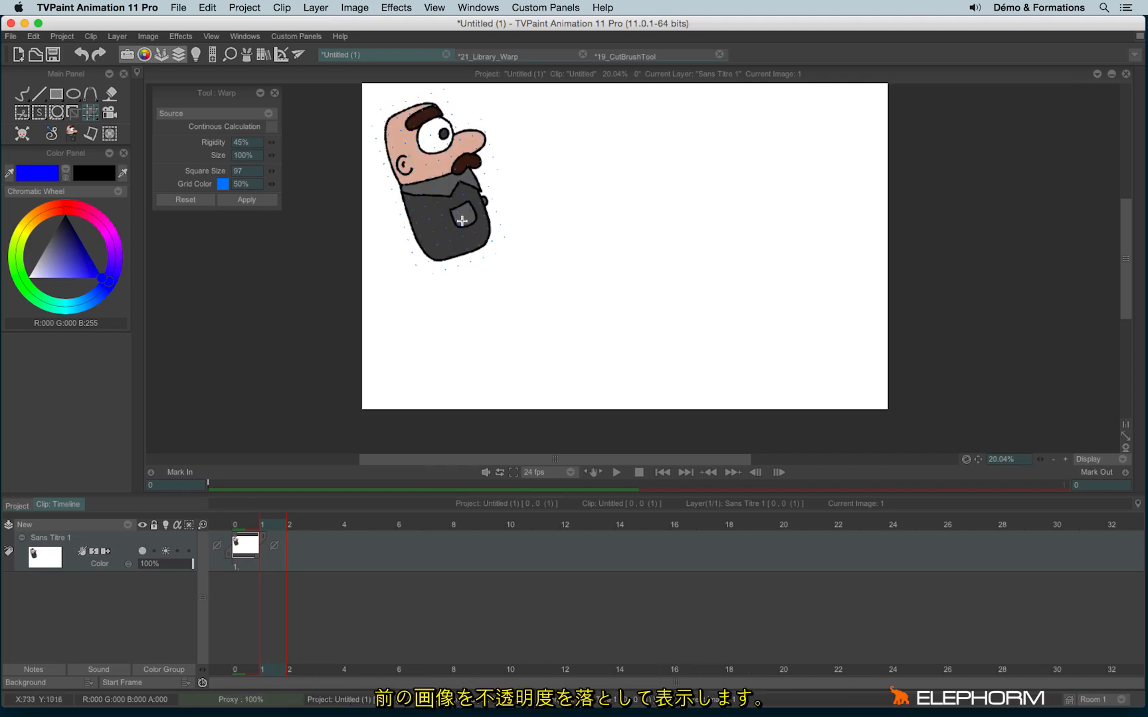
left_click_drag(462, 222, 470, 250)
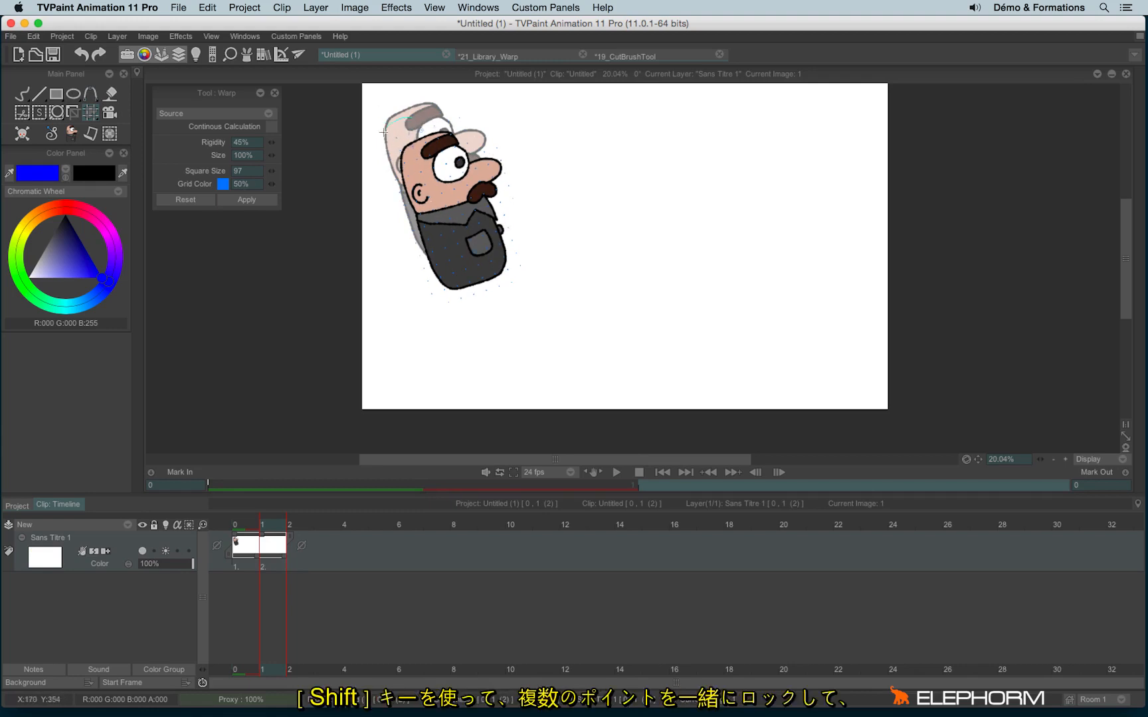
Lock the row of grid points above the head, stretch the body downward and apply the warp to frame 1.
mouse_move(383, 132)
left_mouse_down()
mouse_move(449, 135)
mouse_move(425, 114)
left_mouse_up()
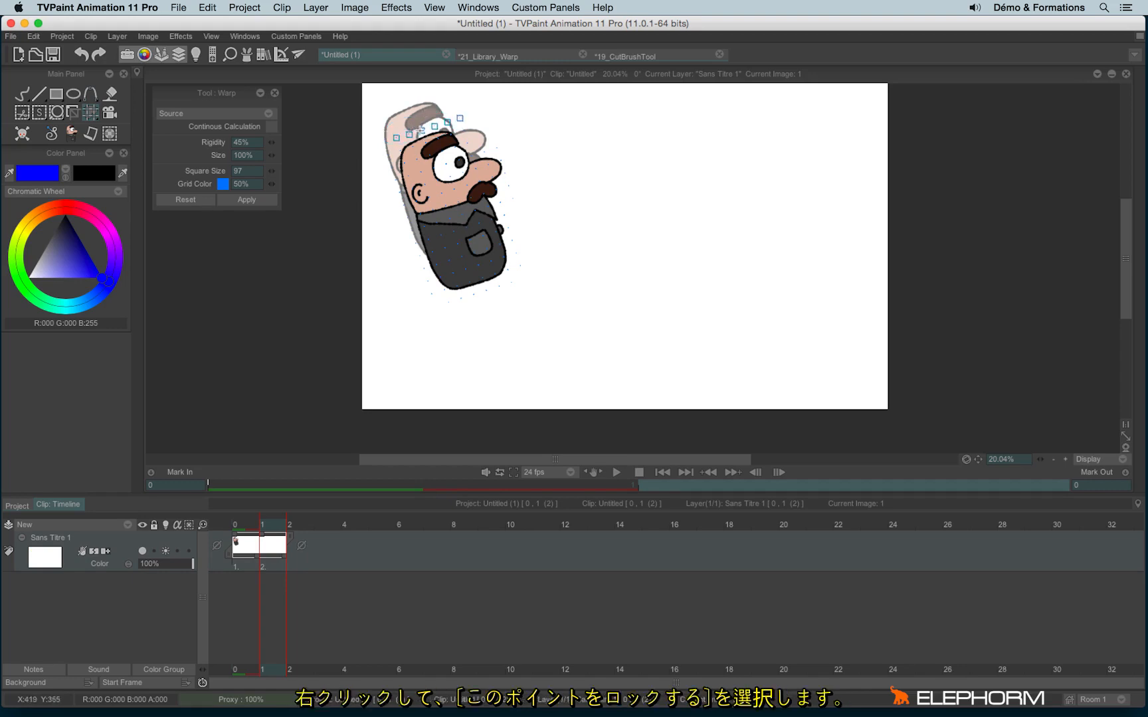
right_click(422, 130)
left_click(425, 133)
left_click_drag(481, 290, 482, 326)
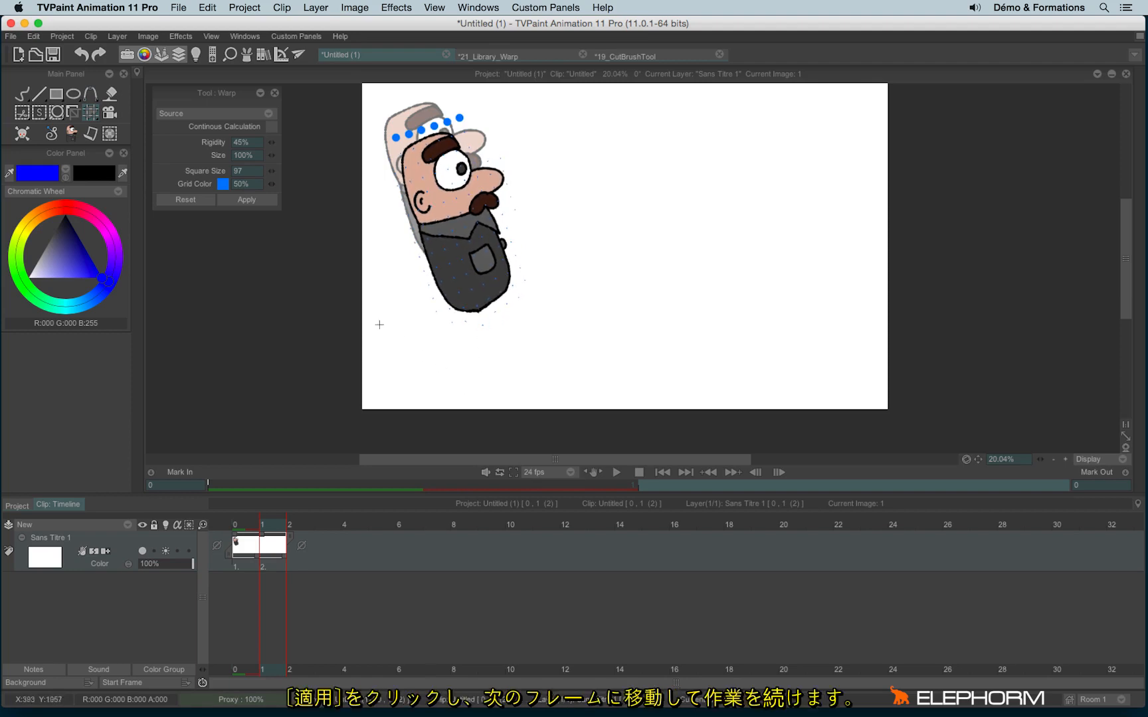
left_click(246, 200)
On frame 2, move the character further down, stretch its base toward the ground and apply the warp.
left_click(296, 546)
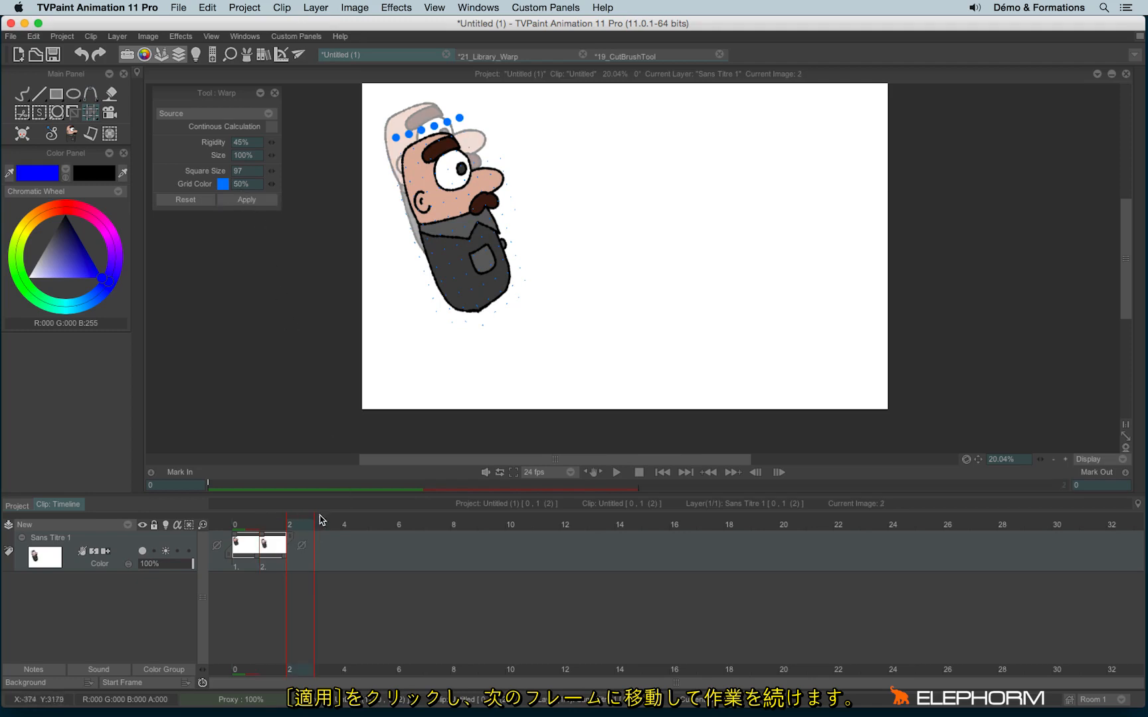
left_click_drag(565, 261, 578, 303)
left_click_drag(502, 356, 524, 403)
left_click(253, 205)
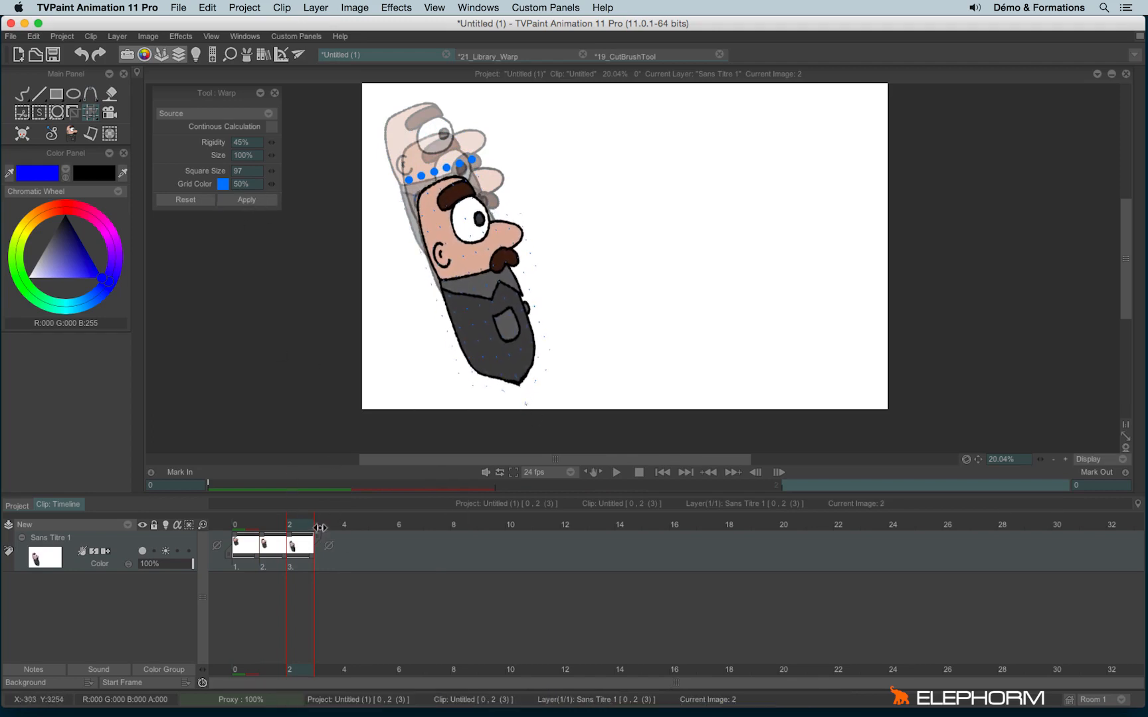
On frame 3, unlock the grid points above the head and set the character upright at the landing spot.
left_click(318, 530)
left_click(446, 167)
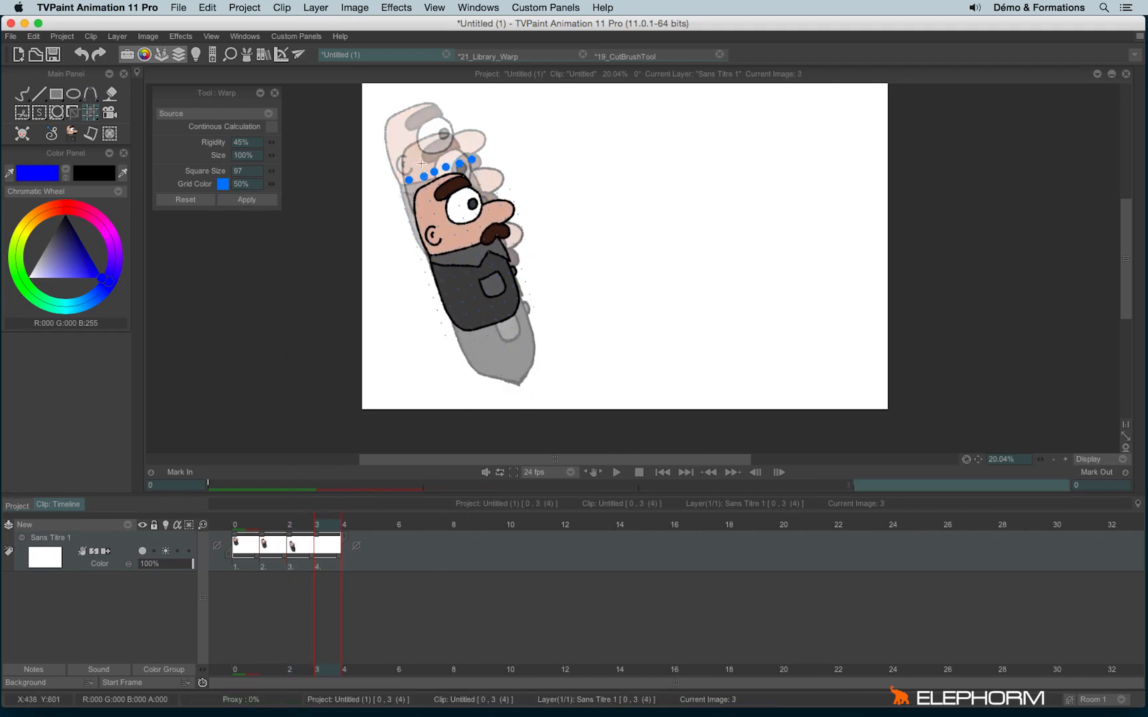
right_click(460, 164)
left_click(490, 166)
left_click_drag(485, 278, 483, 286)
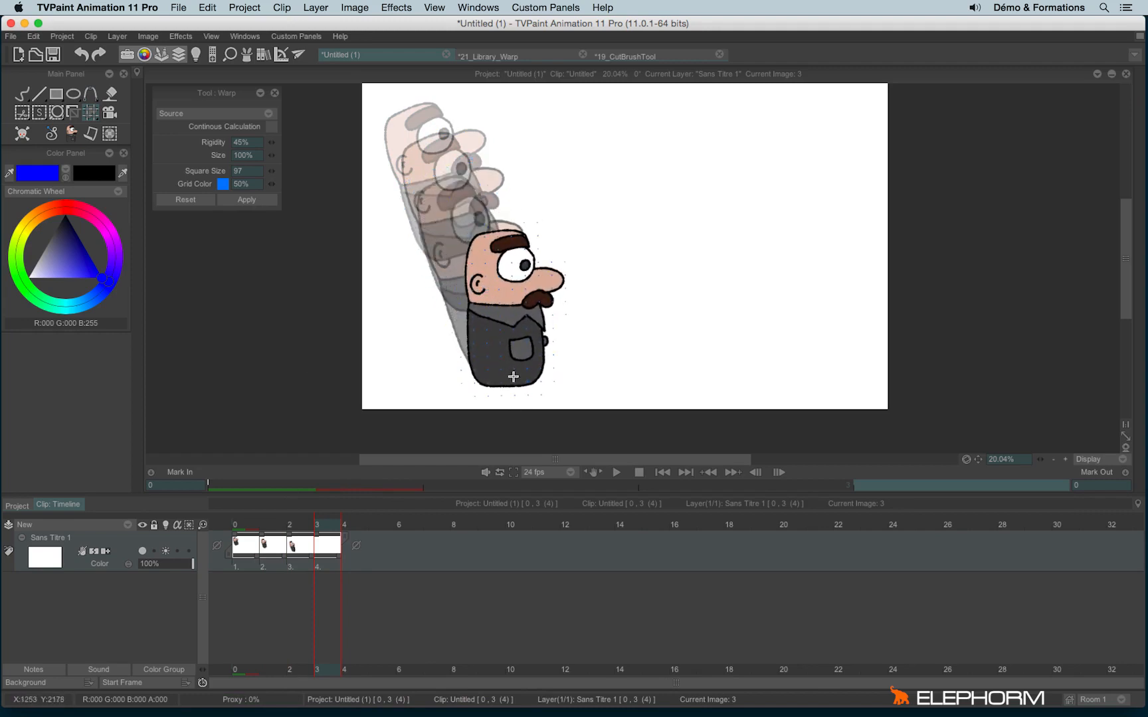
Lock the grid points along the character's base, squash the head downward and apply the warp to frame 3.
left_click(514, 384)
mouse_move(457, 382)
left_mouse_down()
mouse_move(546, 405)
mouse_move(518, 383)
left_mouse_up()
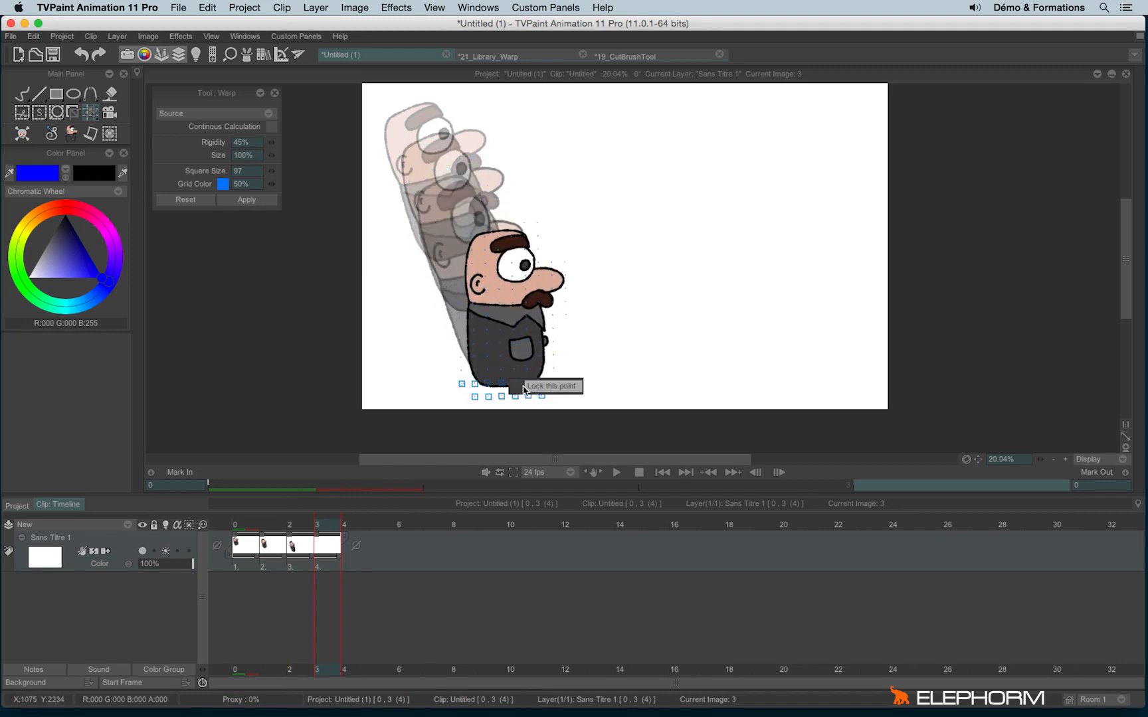
left_click(541, 387)
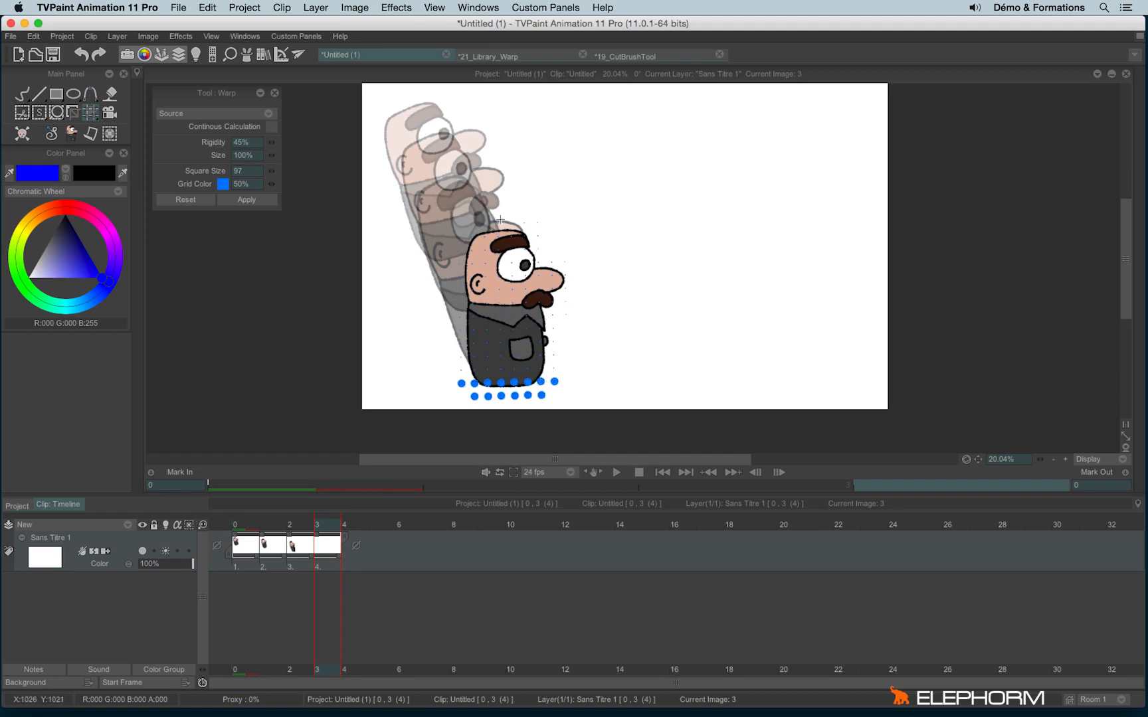
left_click_drag(500, 219, 504, 271)
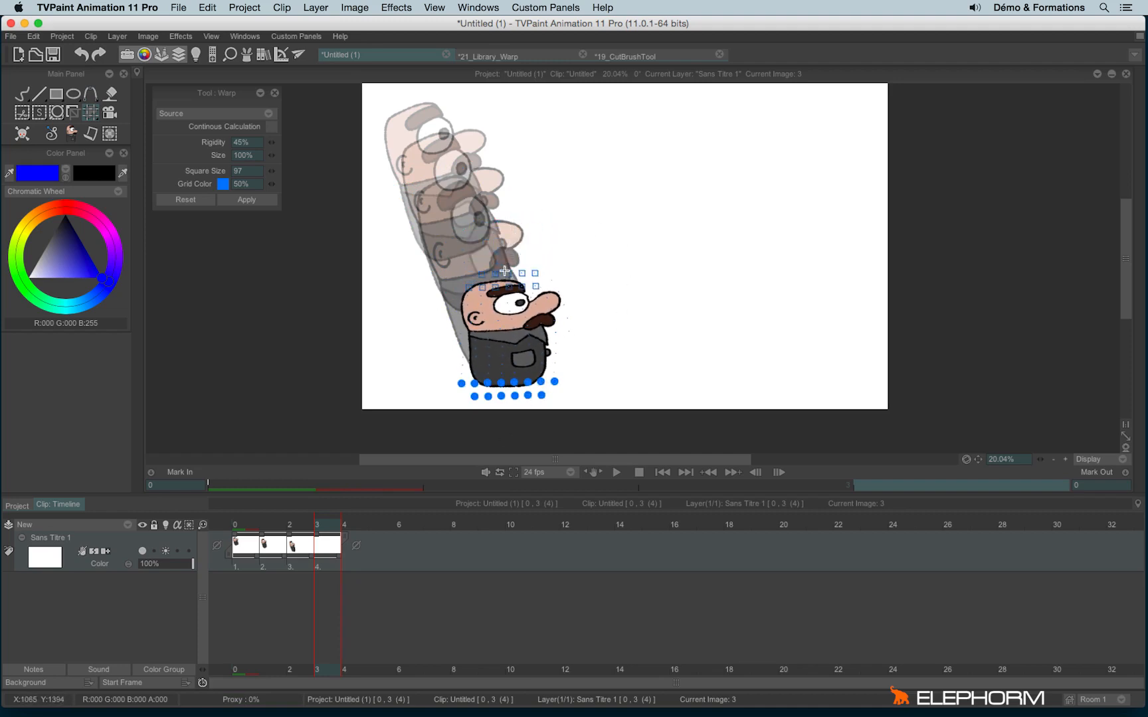
left_click(249, 201)
Scrub back to frame 0, return to the Pen Brush and play the finished animation in the 21_Library_Warp project.
left_click_drag(311, 529, 238, 534)
left_click(22, 94)
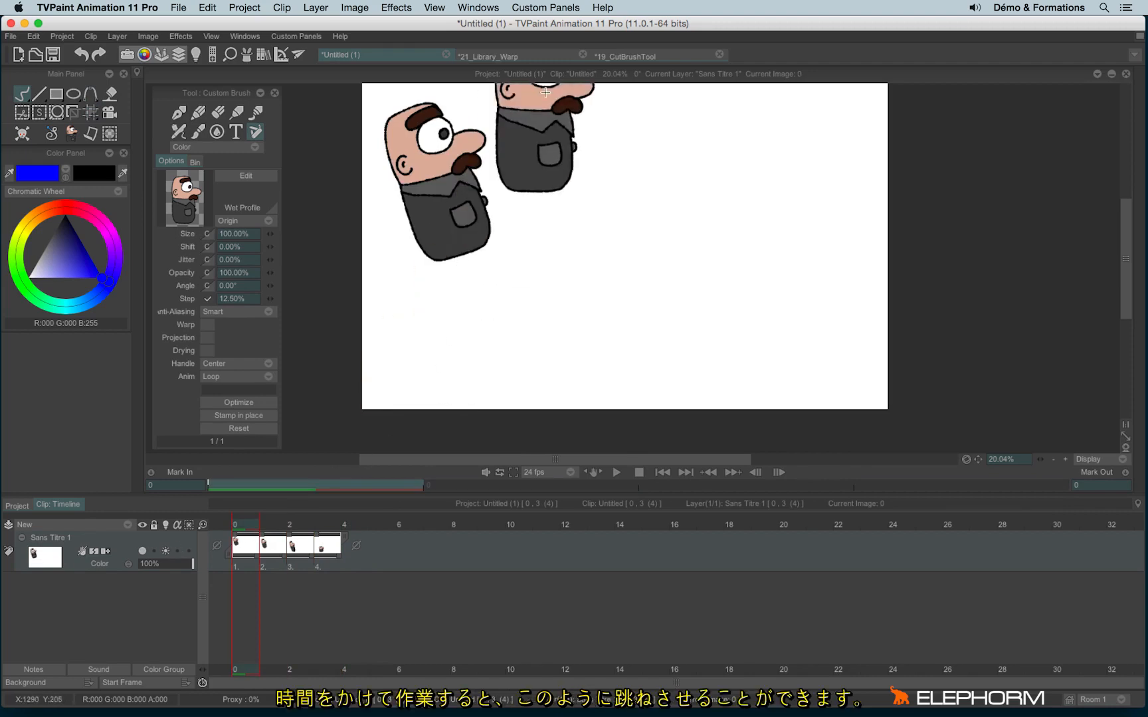
left_click(175, 115)
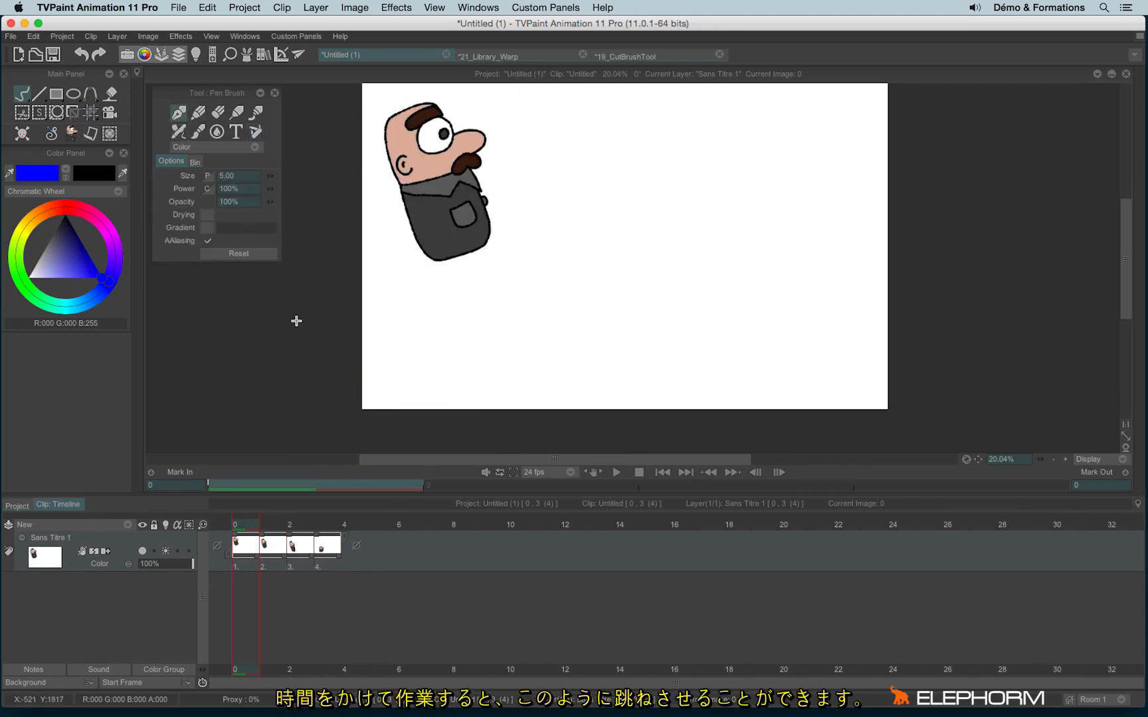
left_click(500, 56)
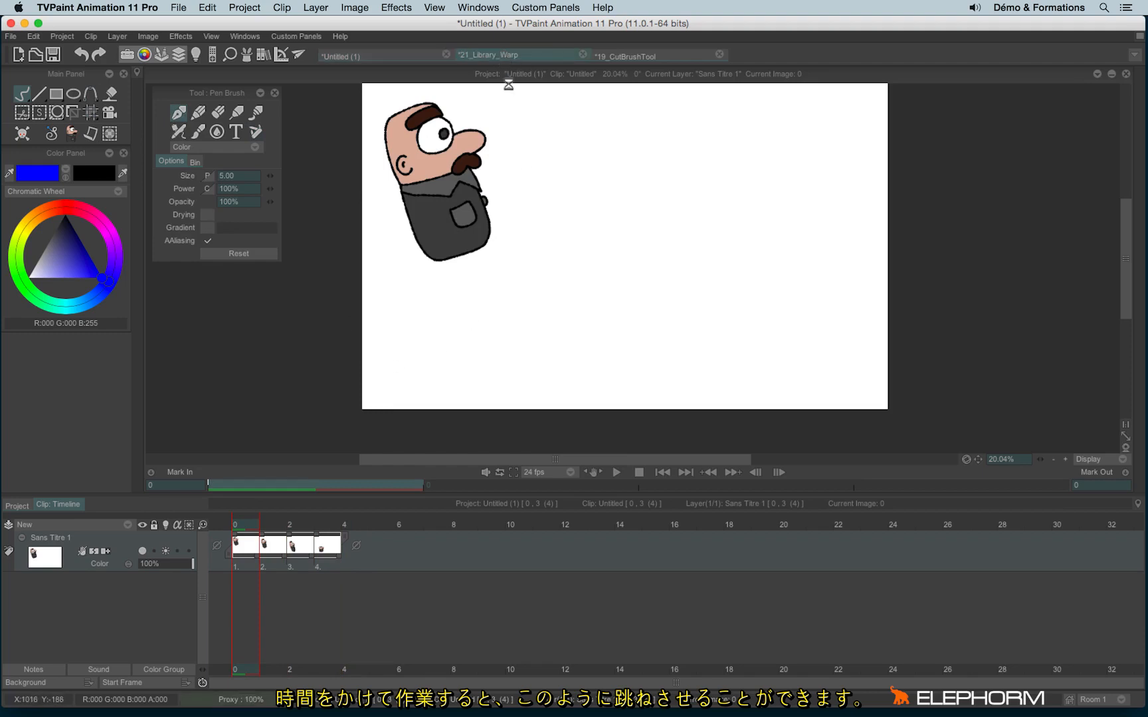
left_click(617, 472)
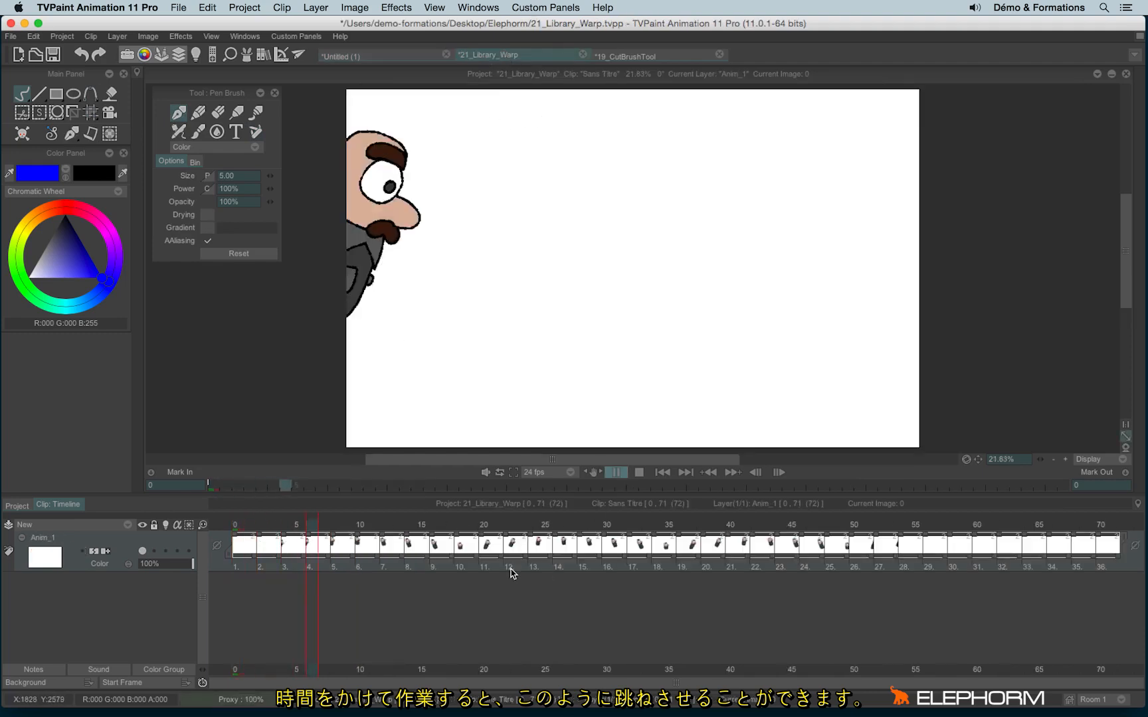